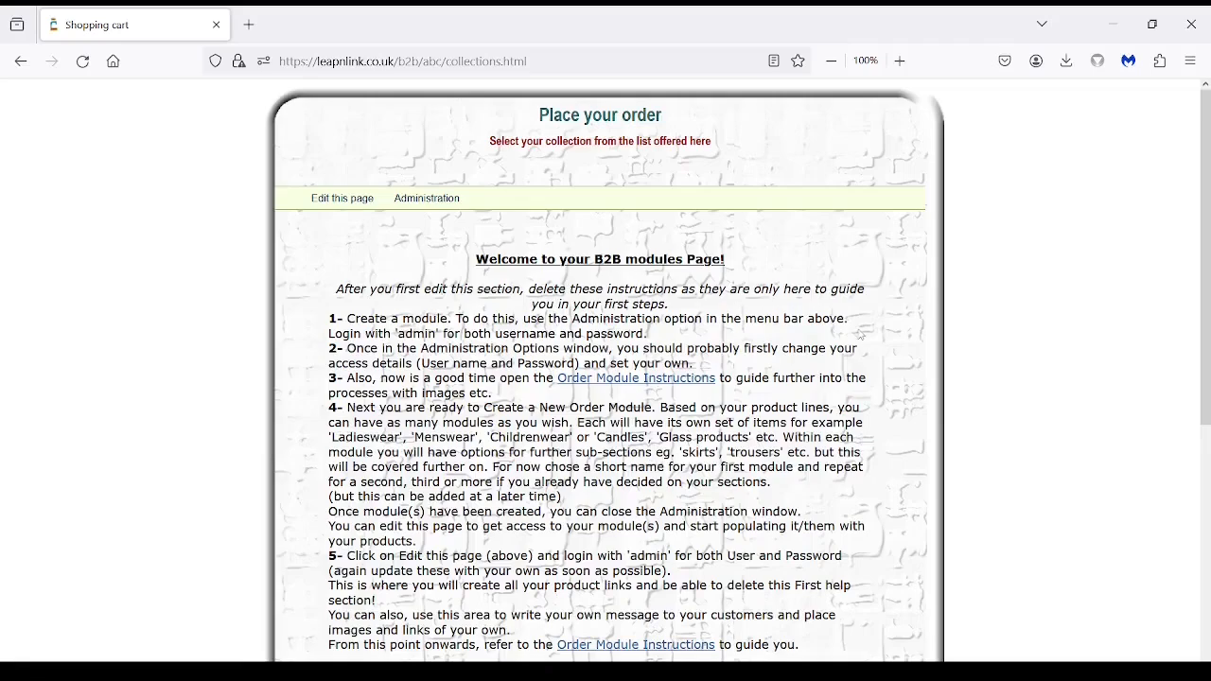
pyautogui.scroll(-2, 882, 370)
pyautogui.scroll(-4, 882, 370)
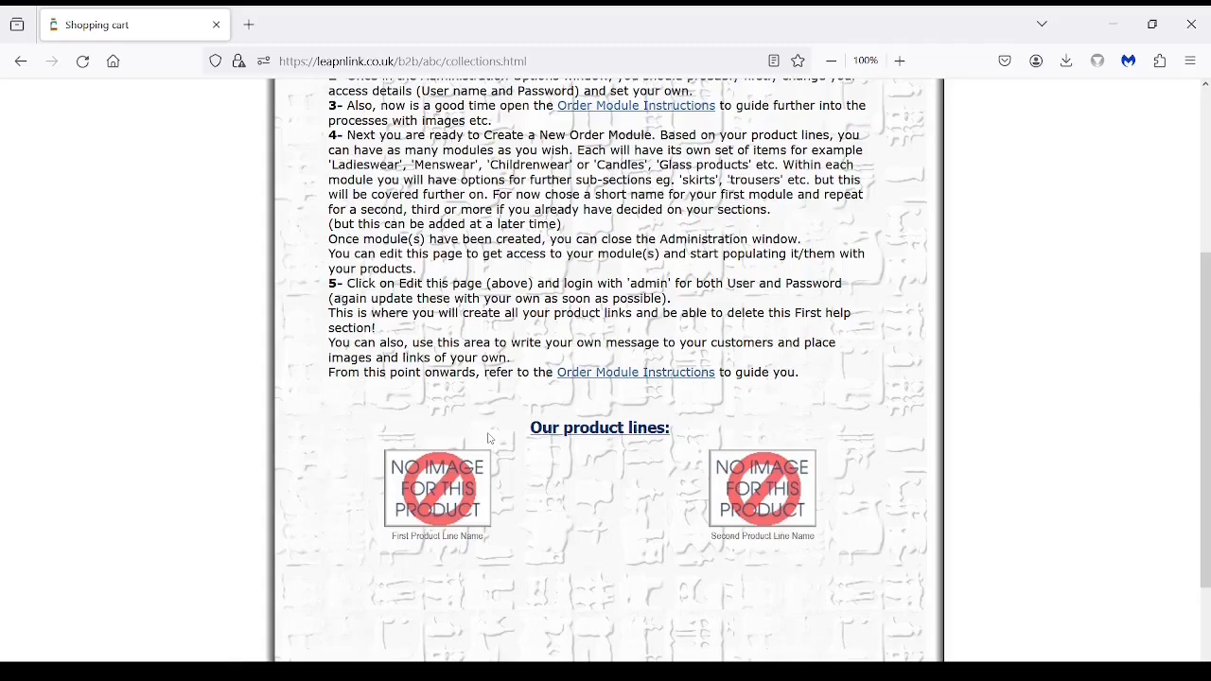
pyautogui.scroll(2, 491, 439)
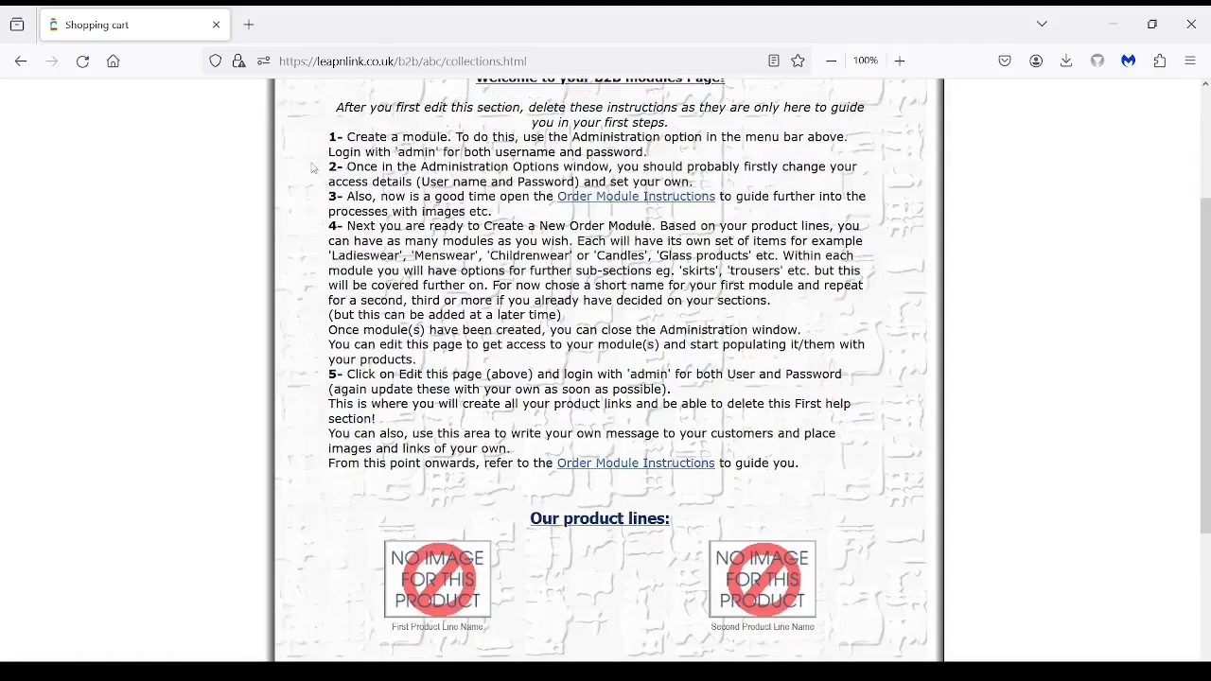
pyautogui.scroll(4, 331, 167)
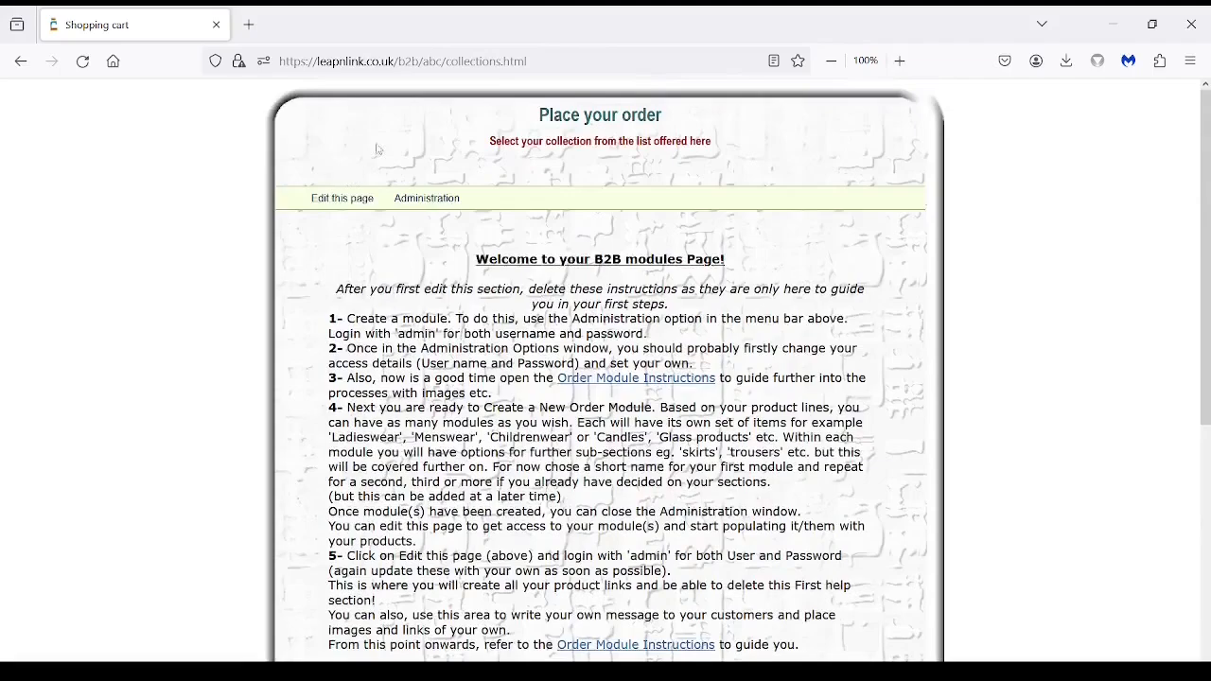
# Log in to the administration area with the admin account's user name and password.
pyautogui.click(436, 205)
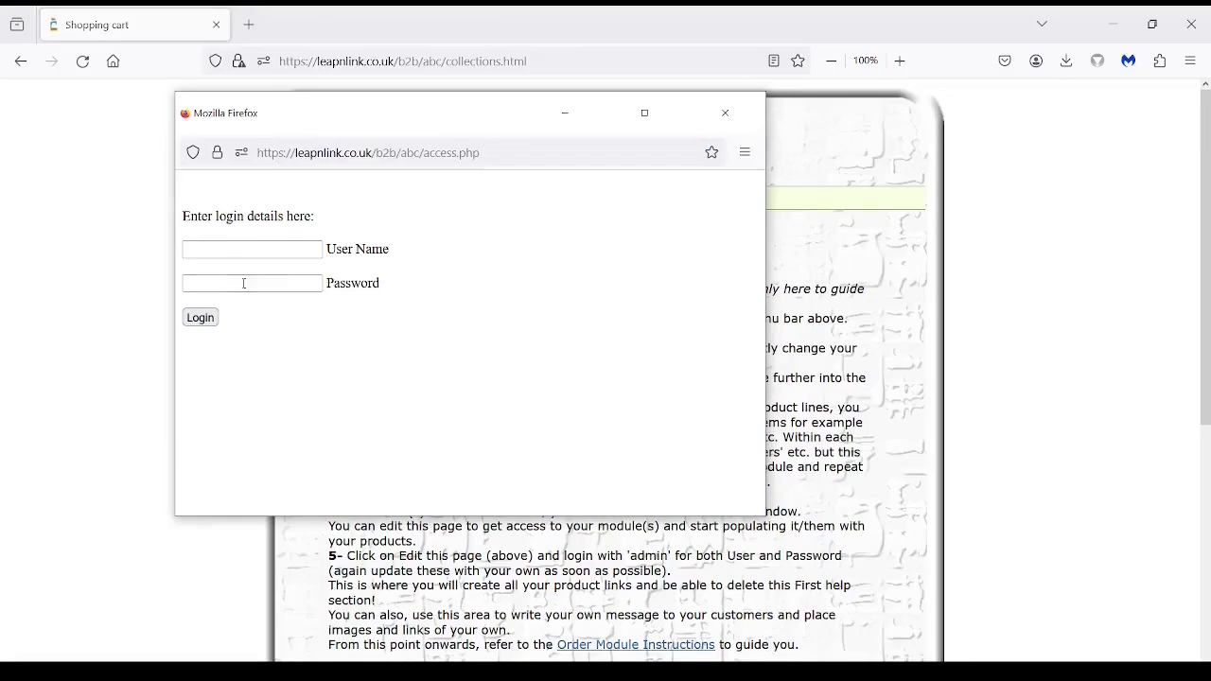
pyautogui.click(224, 250)
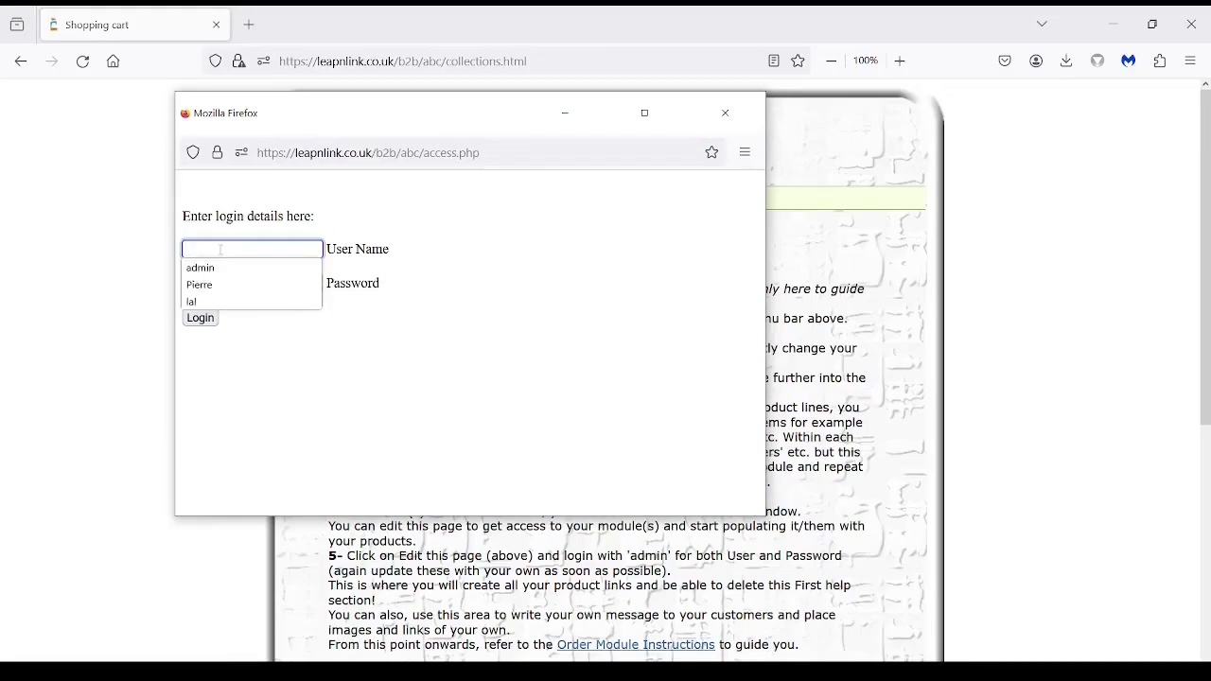
pyautogui.write('admin')
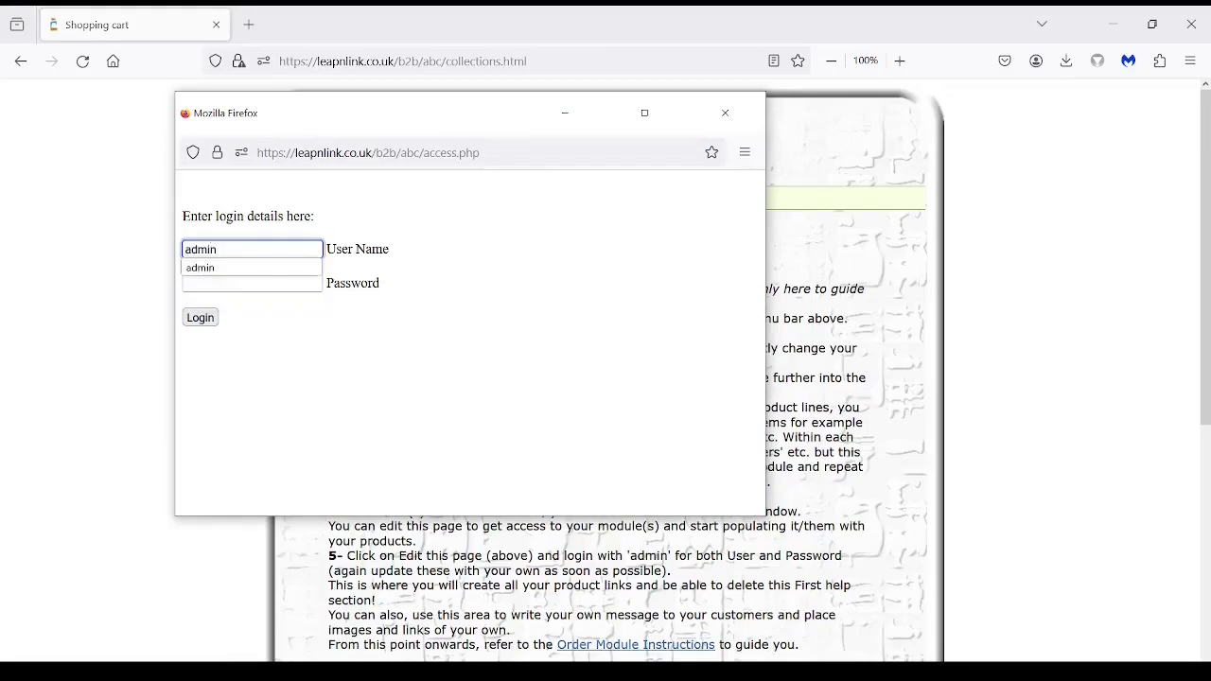
pyautogui.press('Tab')
pyautogui.write('admin')
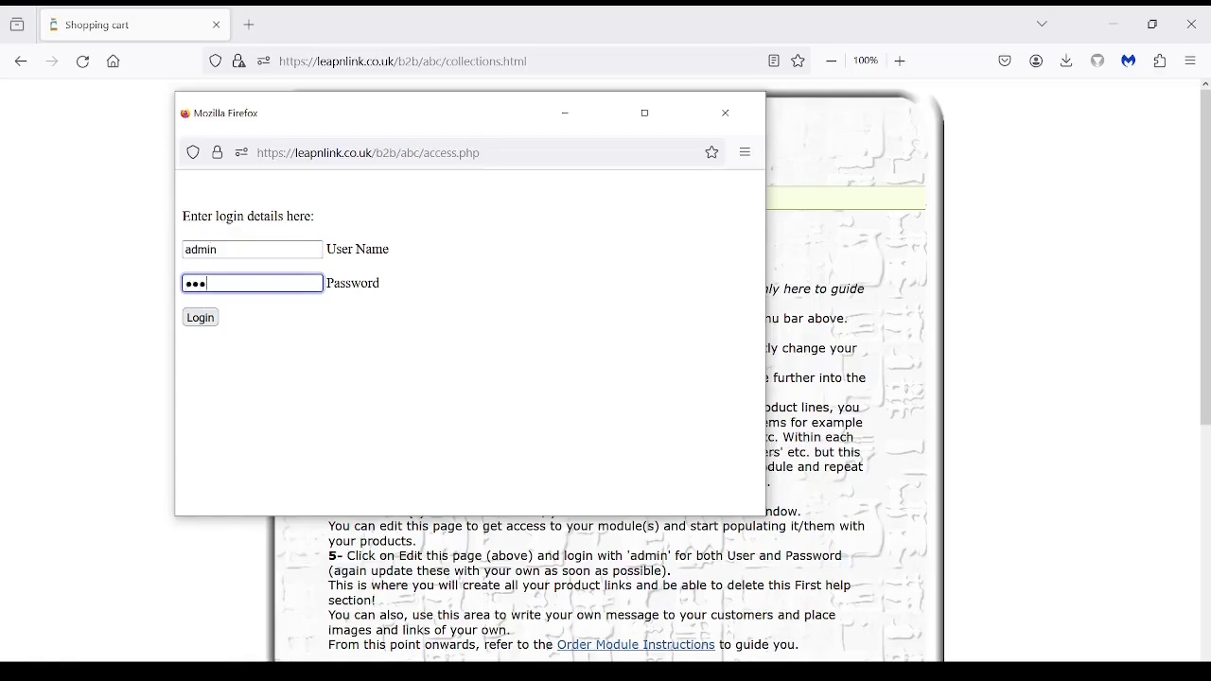
pyautogui.click(212, 318)
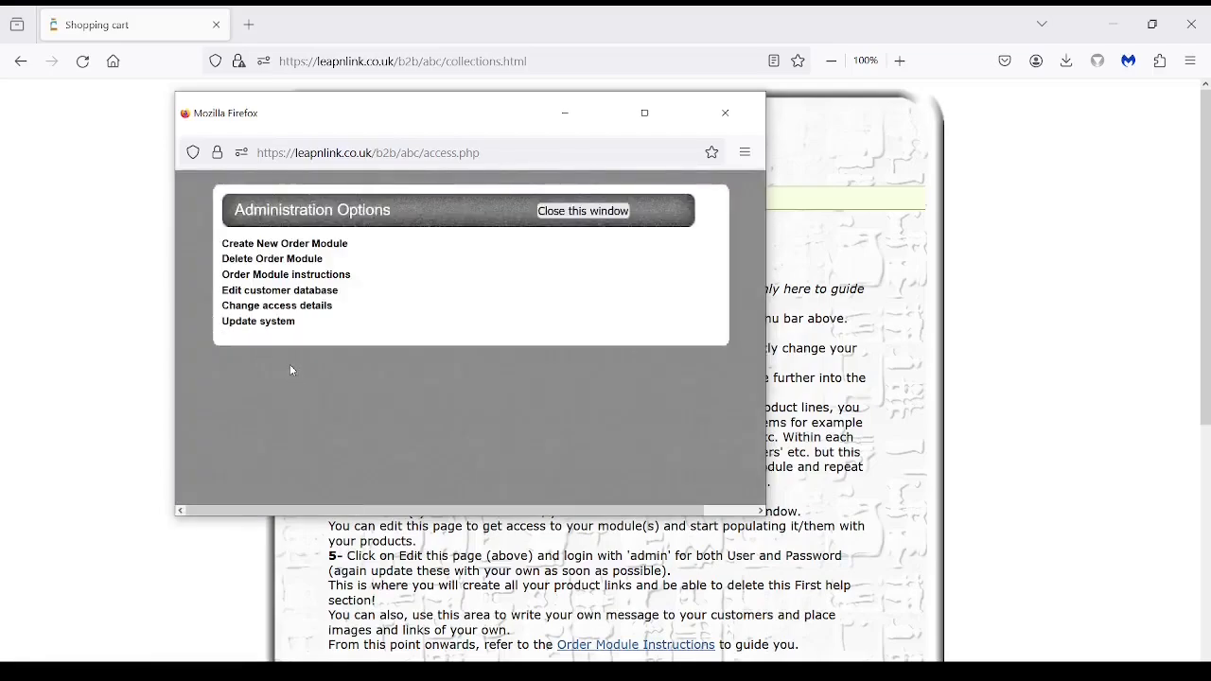
# Replace the administrator access details with a new username and password and save them.
pyautogui.click(307, 314)
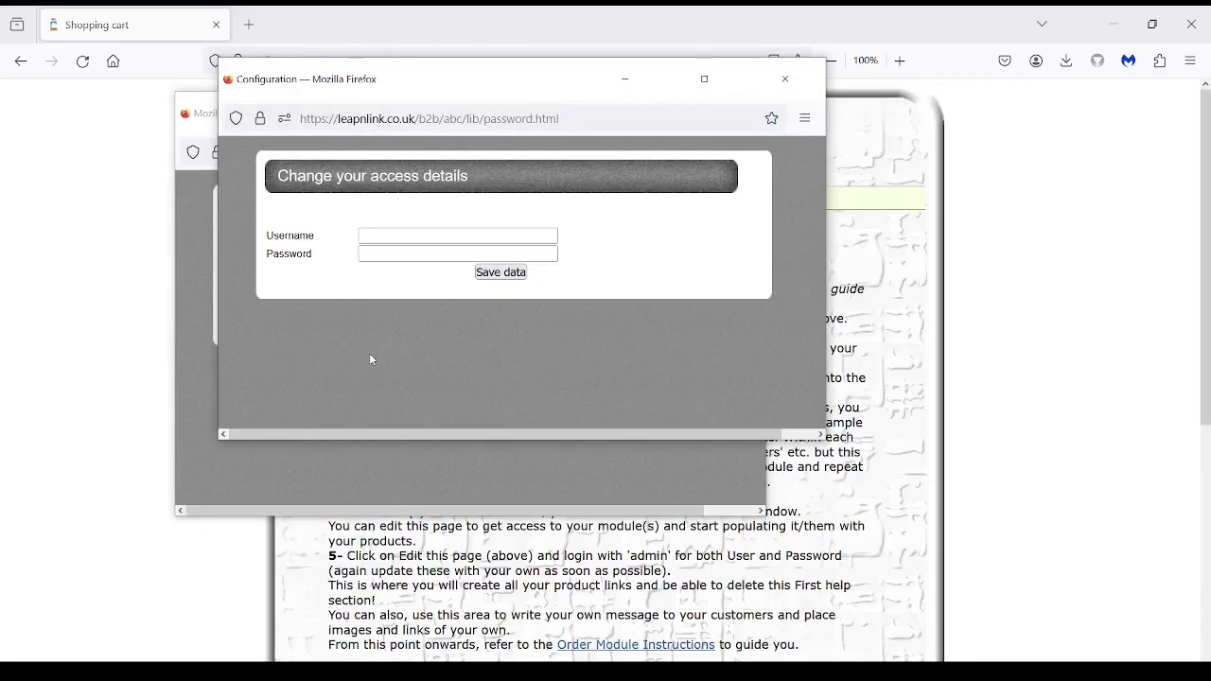
pyautogui.click(378, 236)
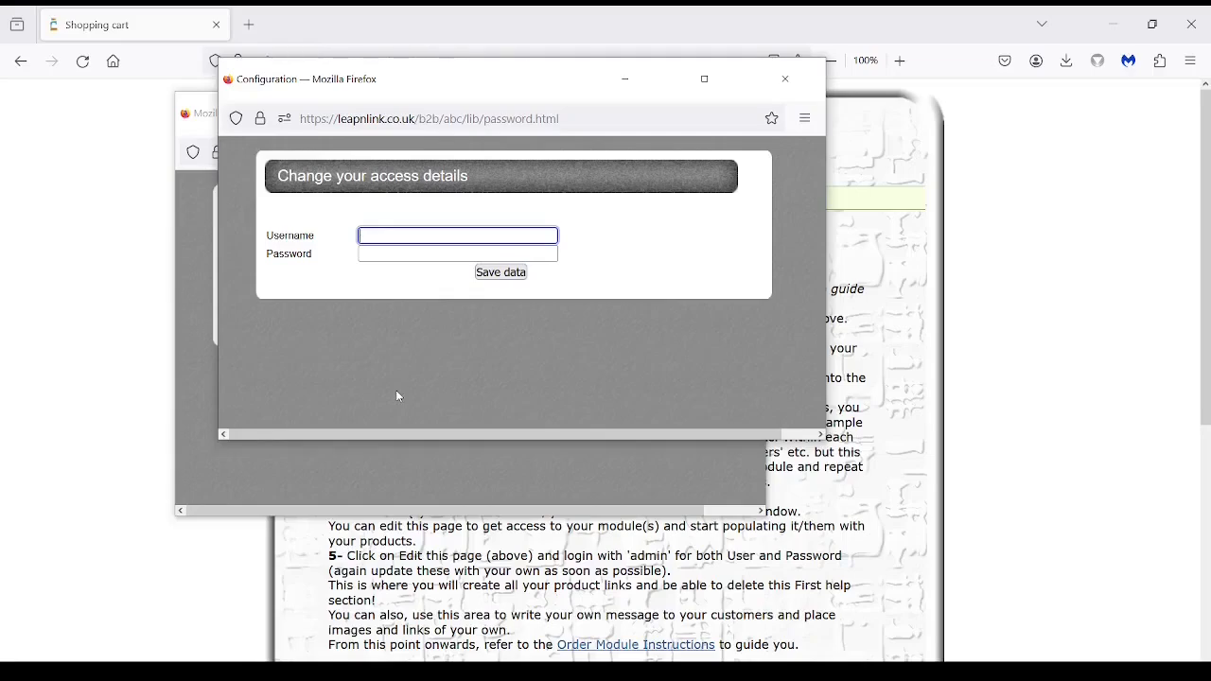
pyautogui.write('name')
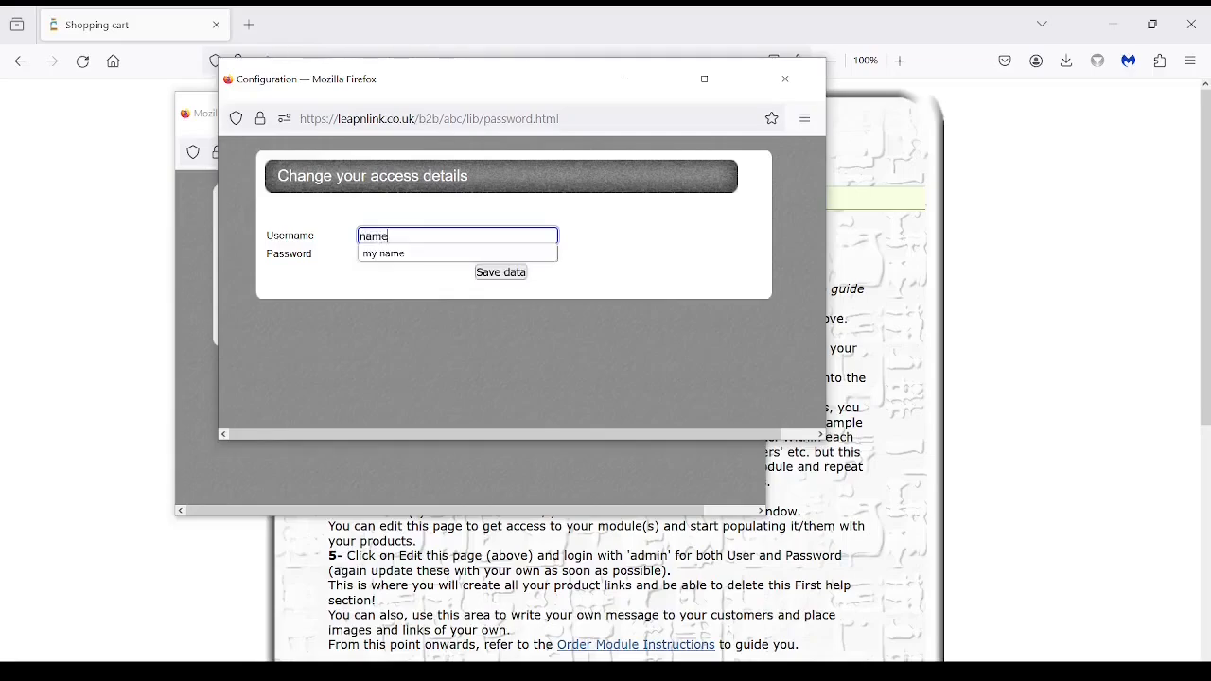
pyautogui.press('Tab')
pyautogui.write('password')
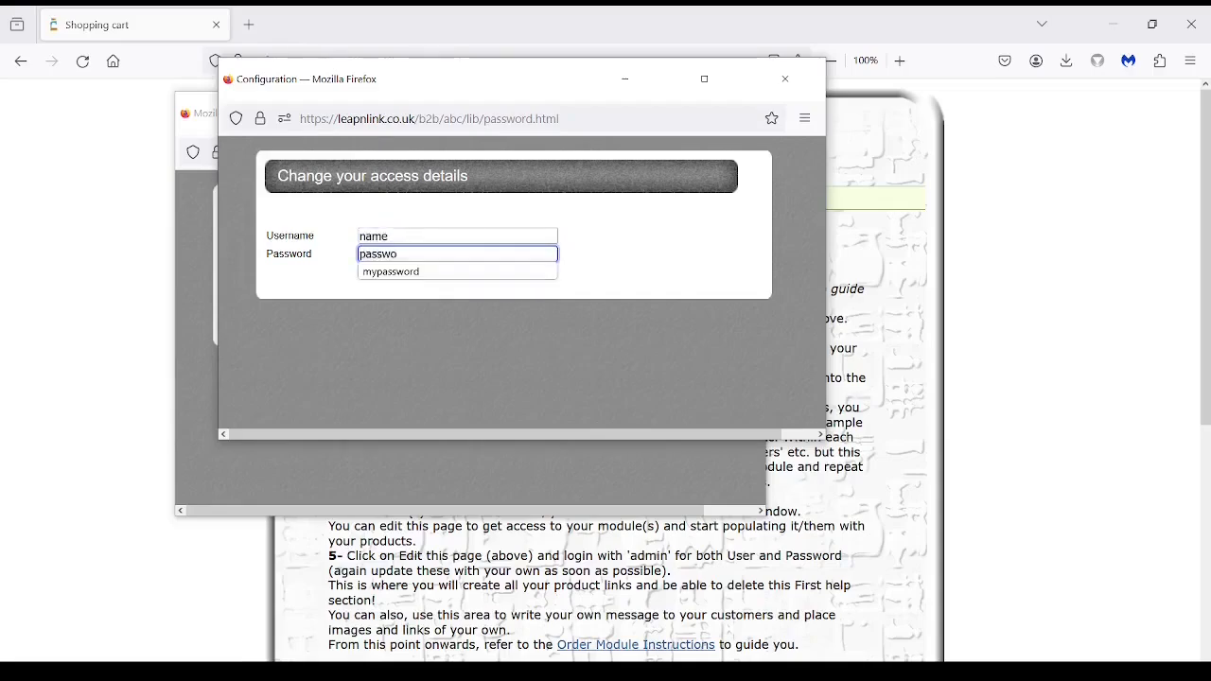
pyautogui.click(507, 367)
pyautogui.click(500, 272)
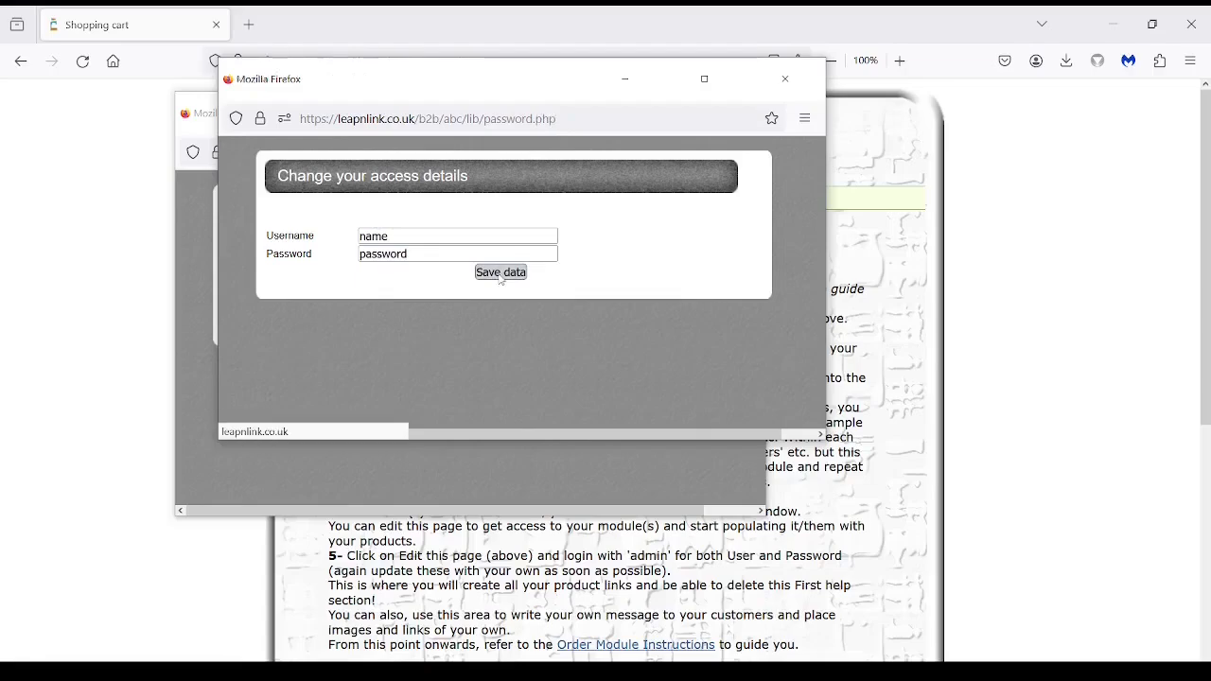
# Close the saved-data confirmation window to return to Administration Options.
pyautogui.click(309, 282)
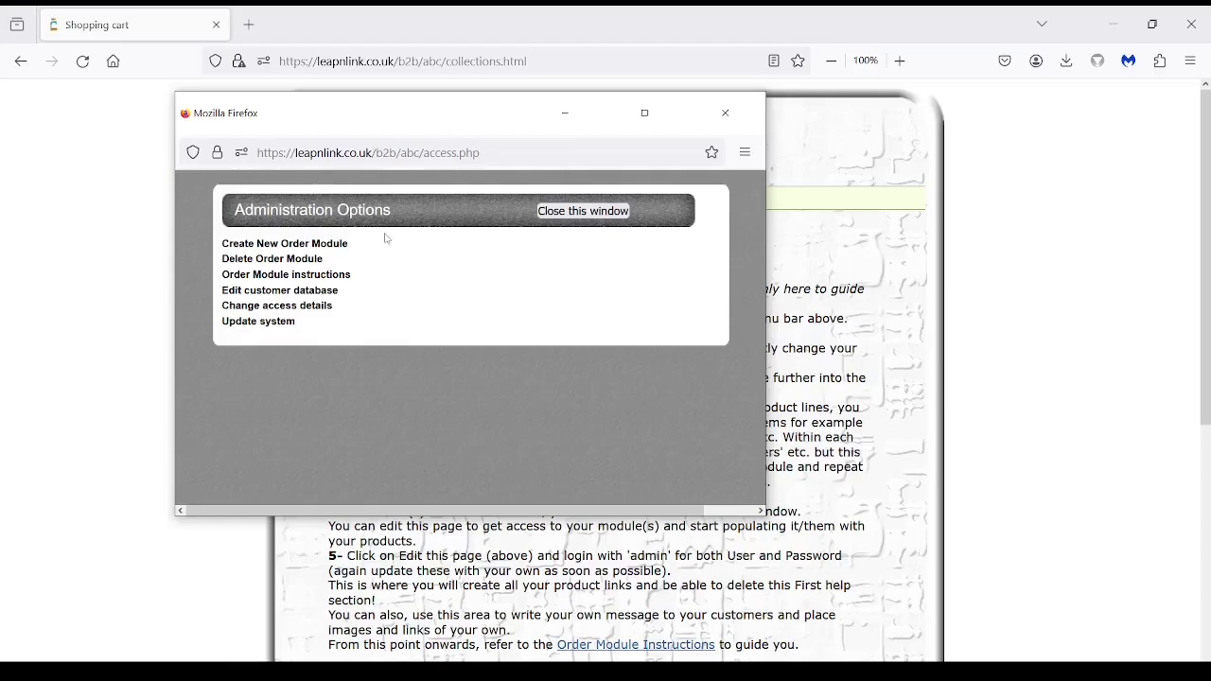
# Create a new order module named 'myline' and acknowledge the success message.
pyautogui.click(297, 248)
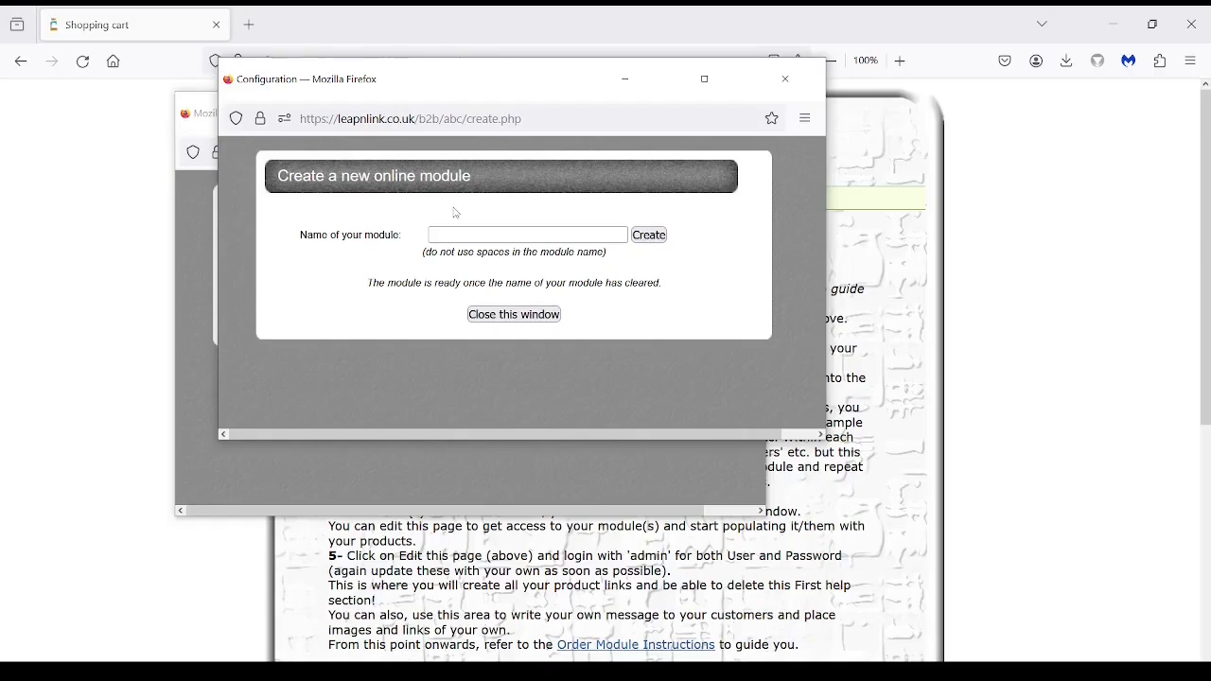
pyautogui.click(444, 232)
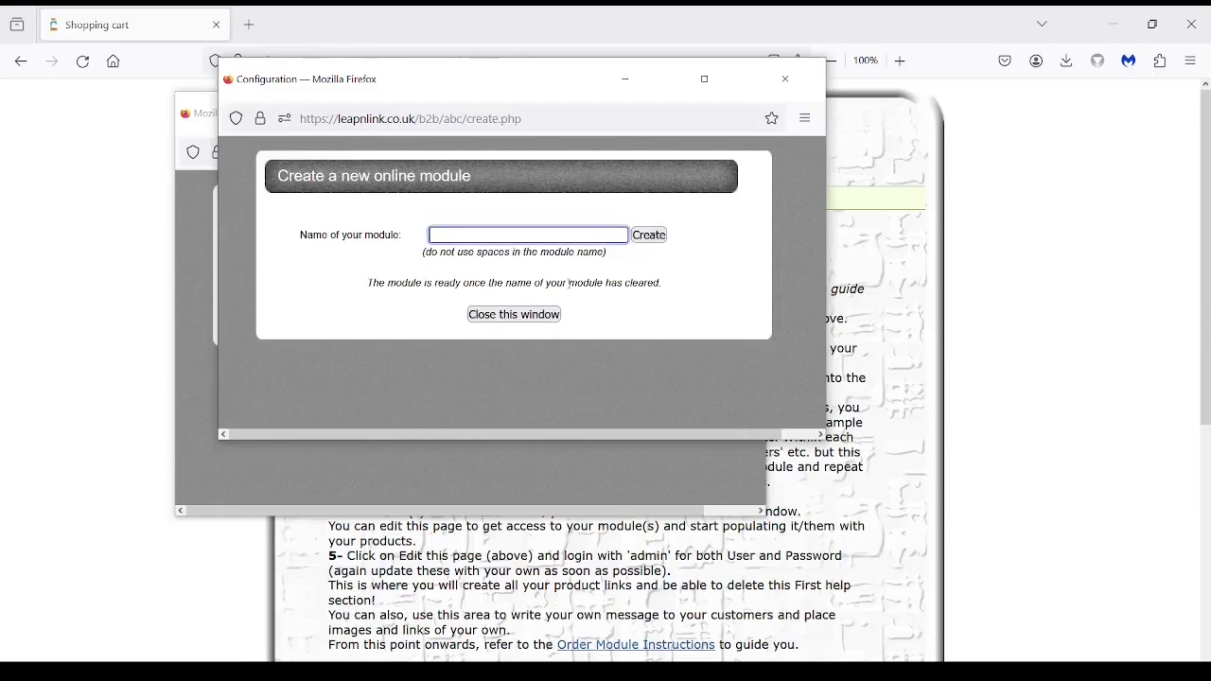
pyautogui.write('myline')
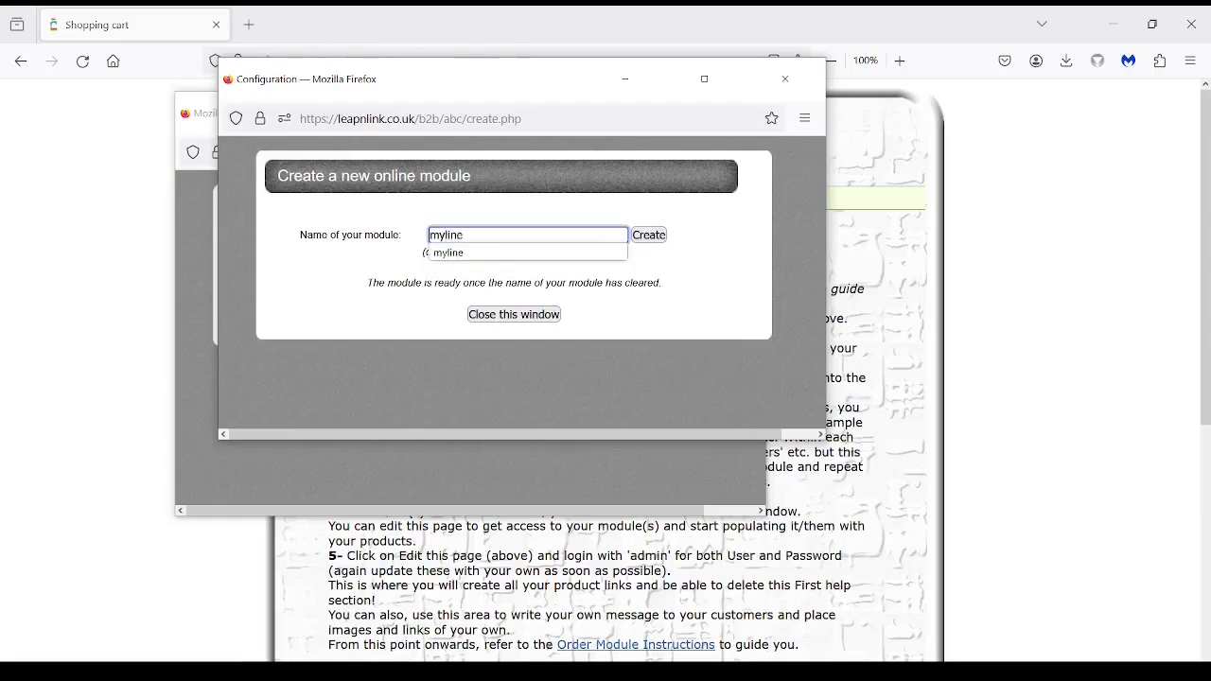
pyautogui.click(650, 235)
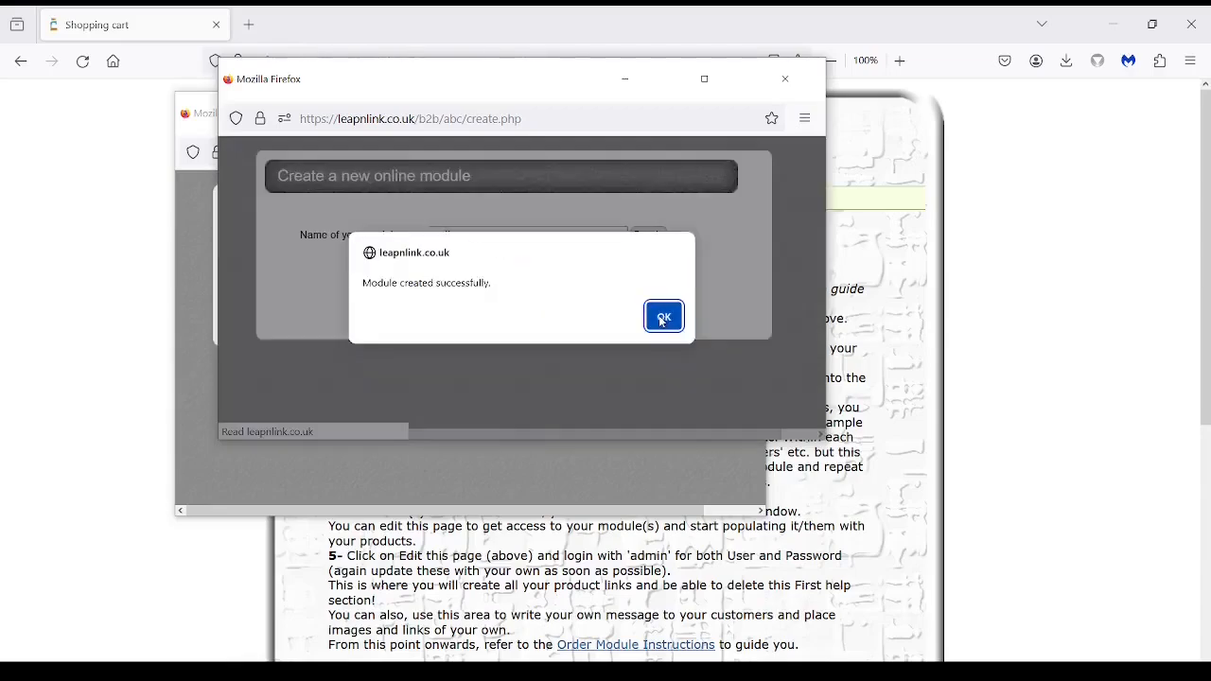
pyautogui.click(677, 323)
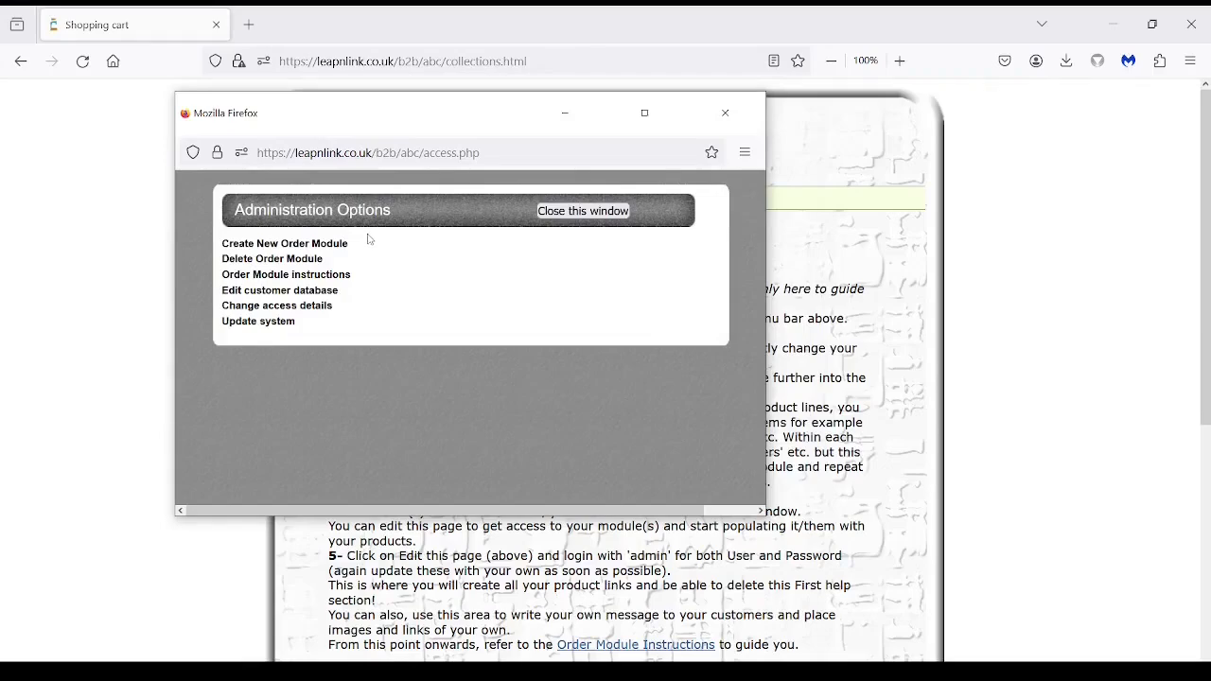
# Create a second order module named 'secondline', then close the administration window.
pyautogui.click(305, 245)
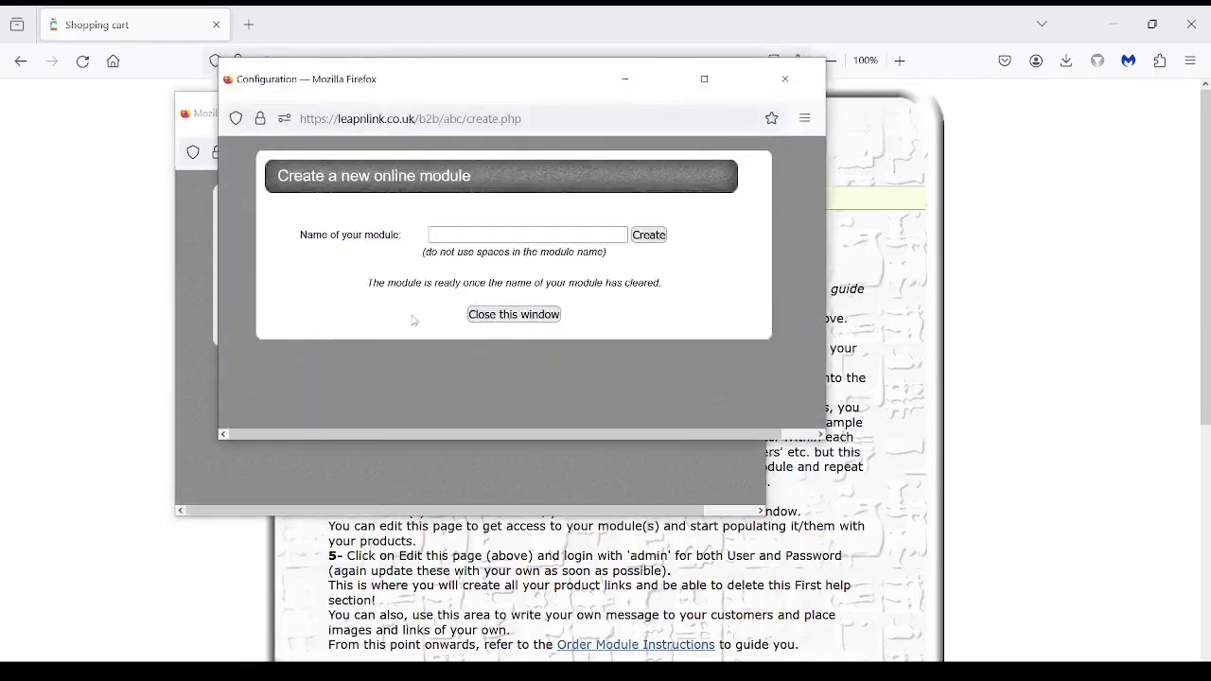
pyautogui.click(444, 235)
pyautogui.click(445, 234)
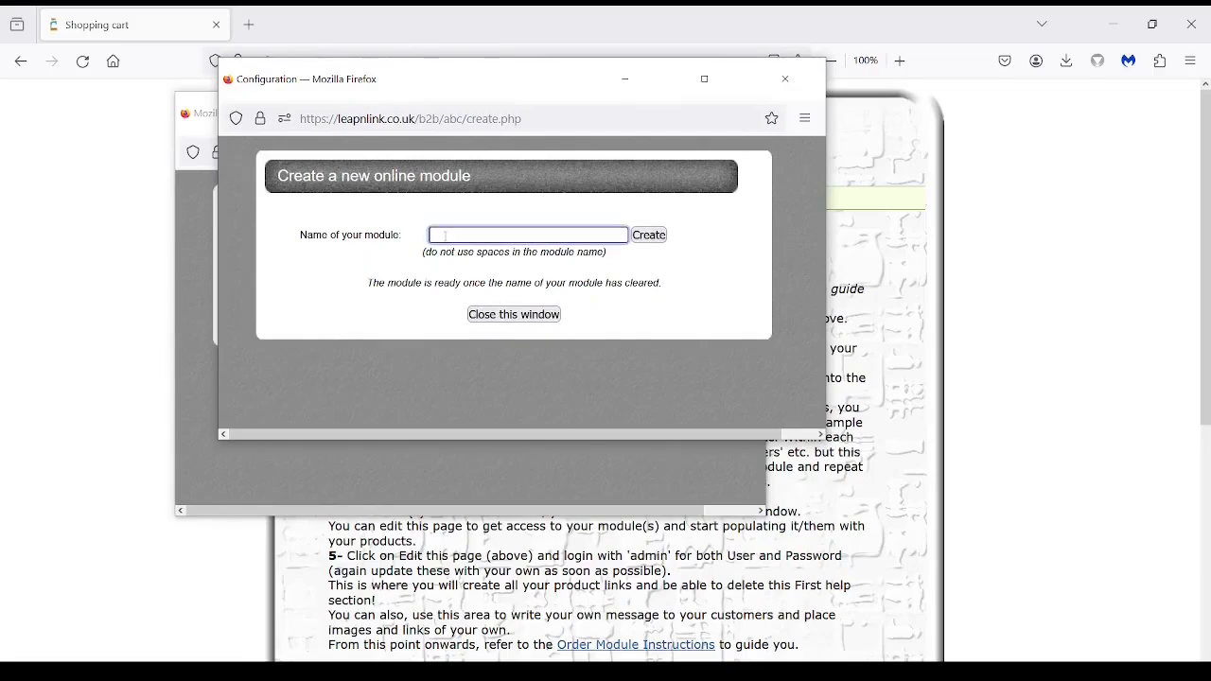
pyautogui.write('secondline')
pyautogui.click(643, 239)
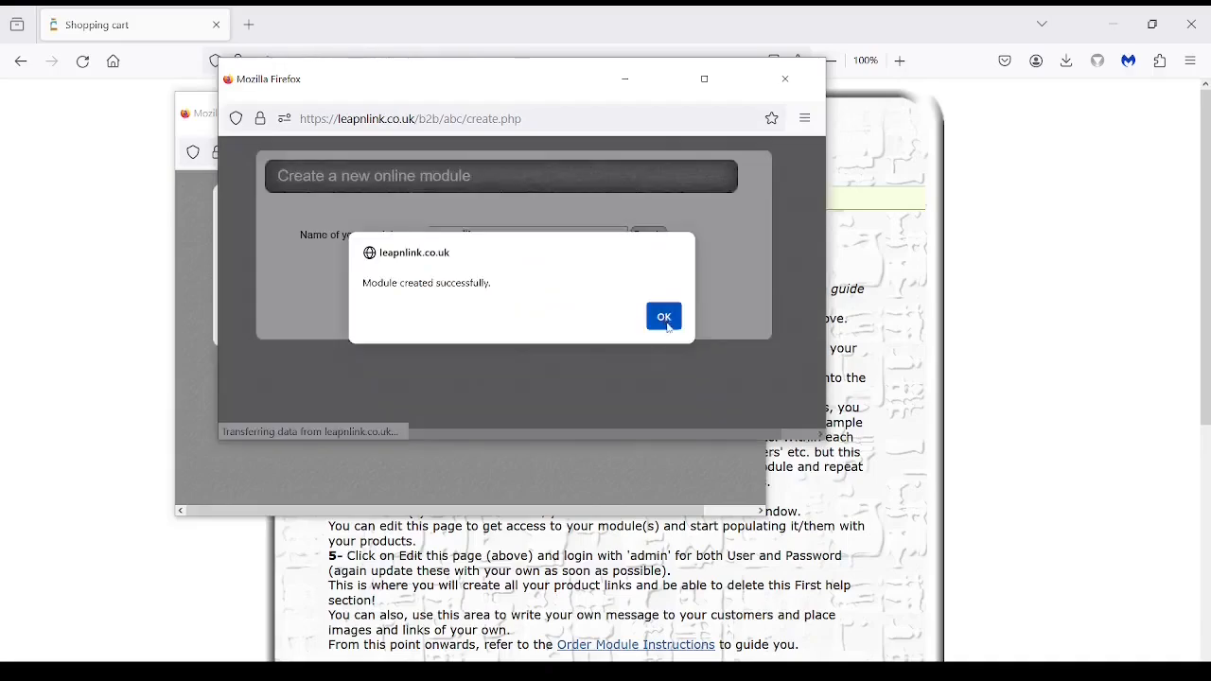
pyautogui.click(664, 317)
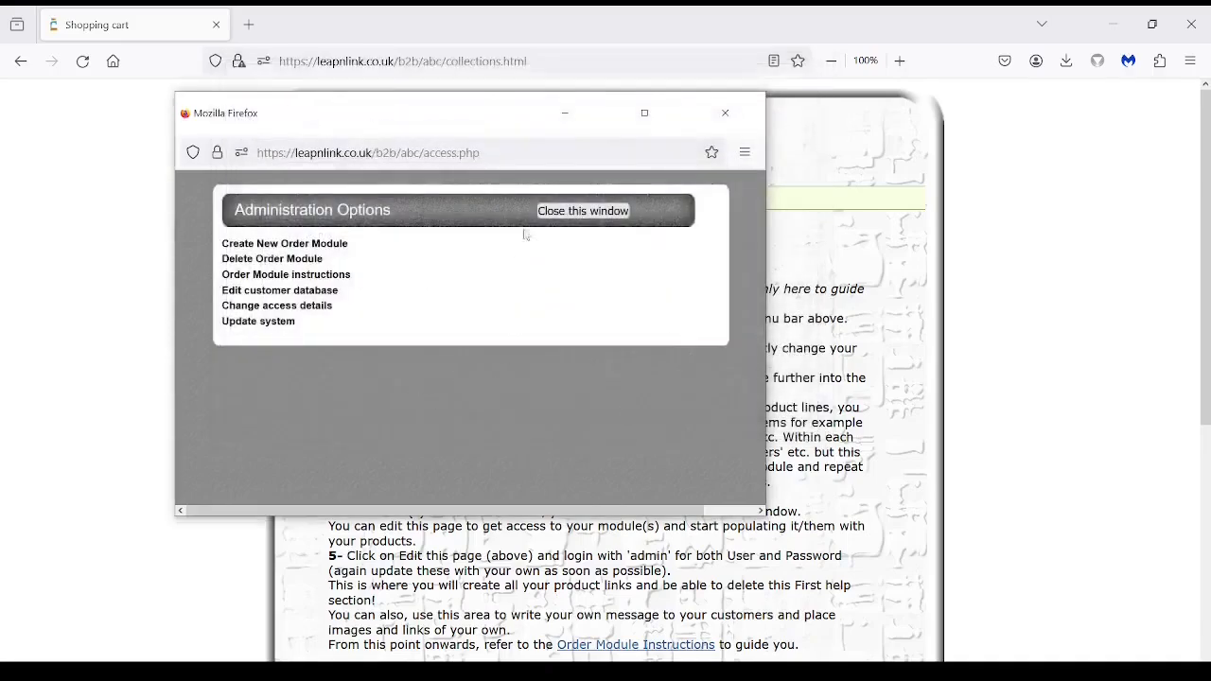
pyautogui.click(560, 212)
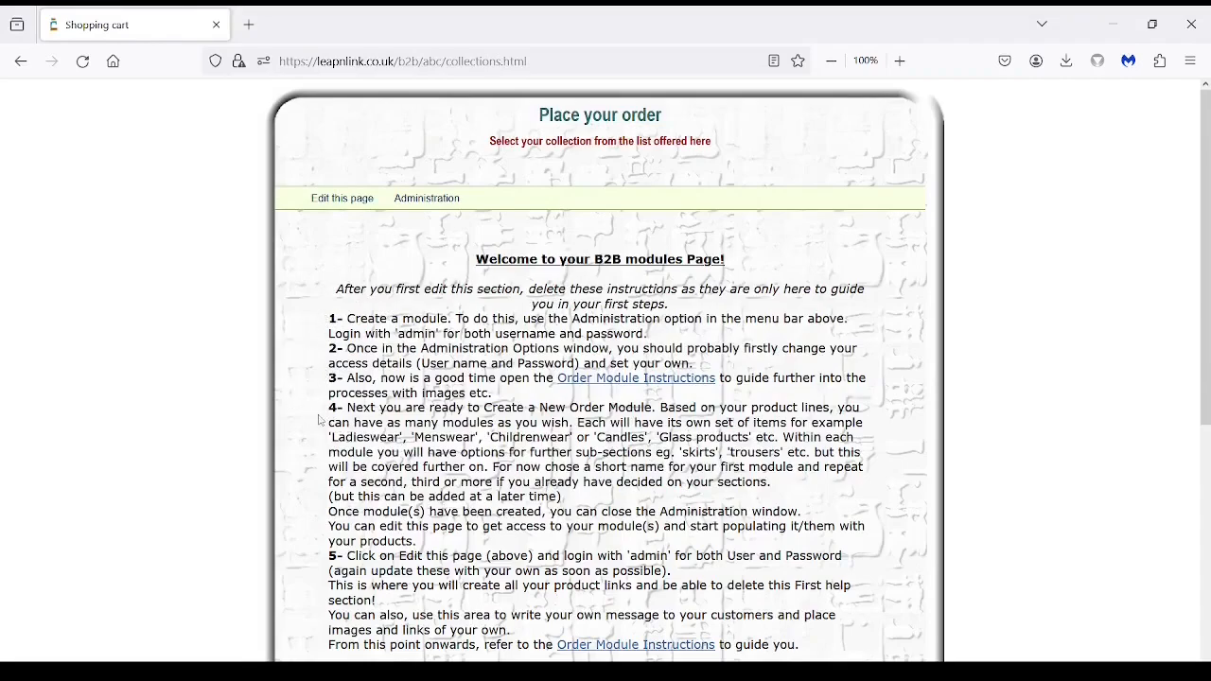
pyautogui.scroll(-2, 320, 422)
pyautogui.scroll(-3, 320, 422)
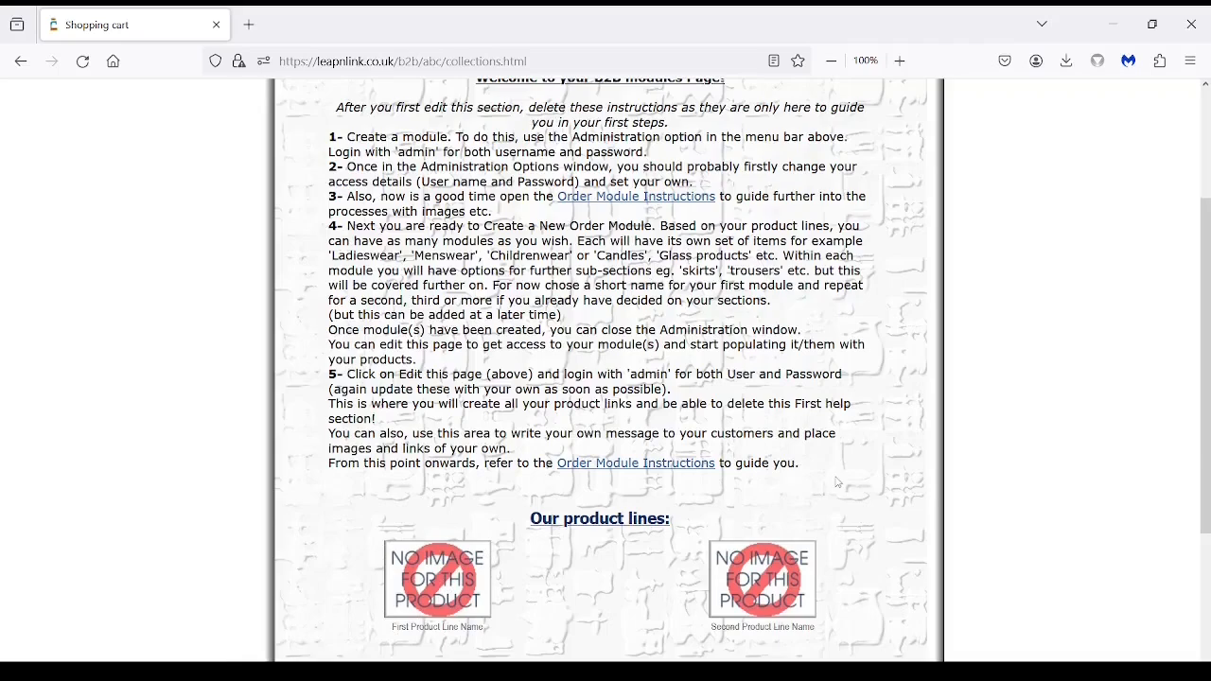
pyautogui.scroll(2, 851, 478)
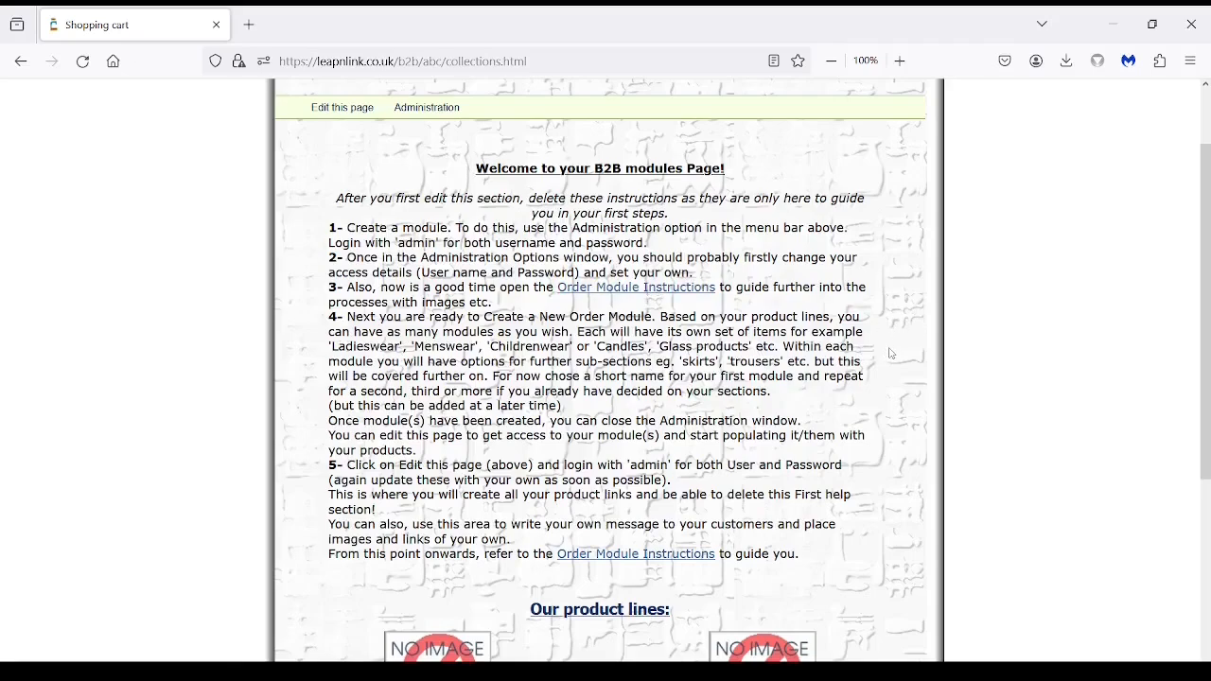
pyautogui.scroll(2, 892, 354)
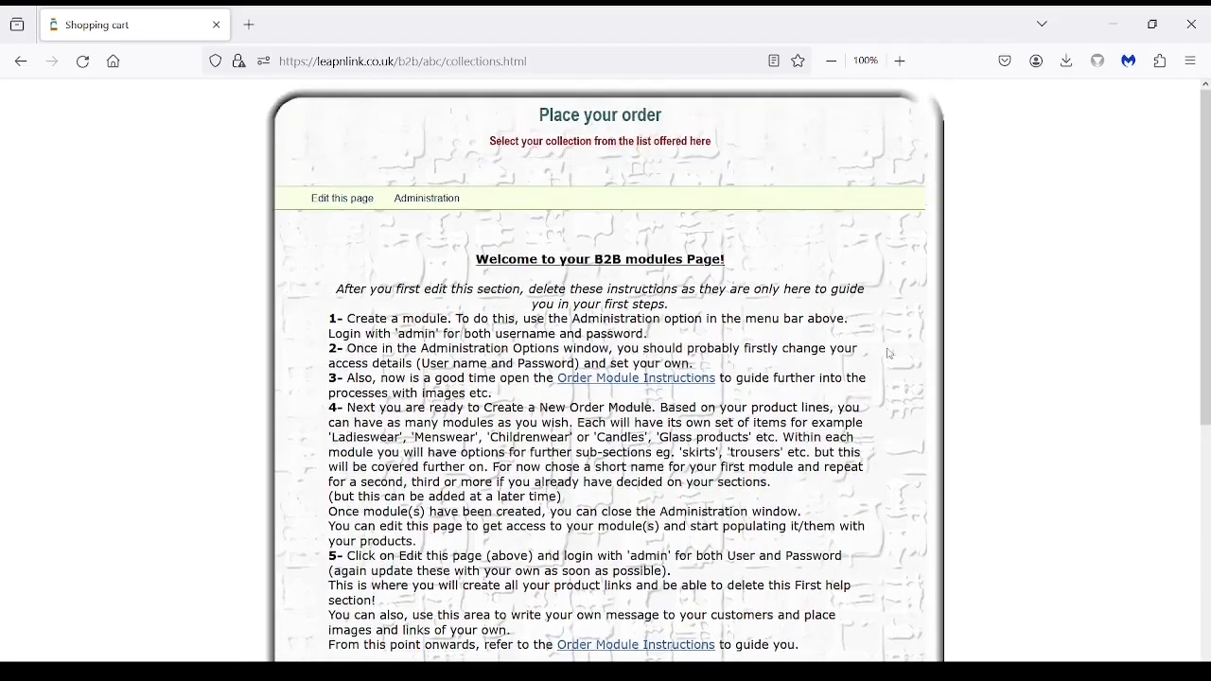
# Log in to the DynPage editor and bring selection.htm's welcome instructions into view.
pyautogui.click(342, 200)
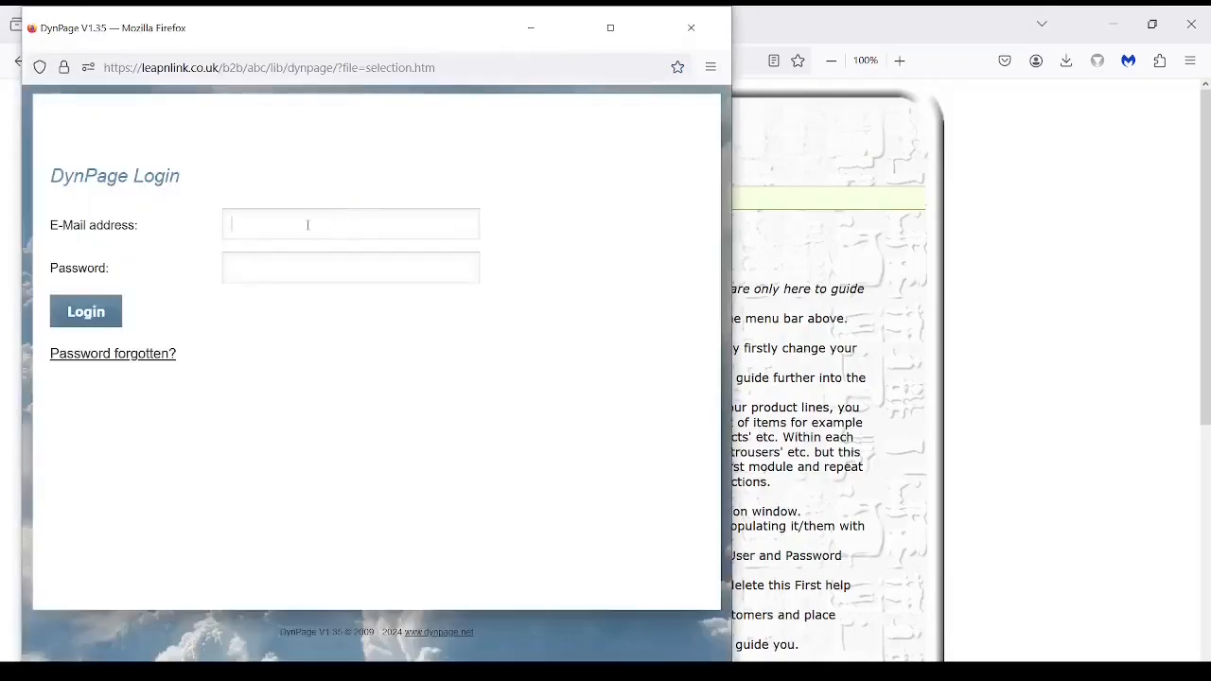
pyautogui.write('adminadmin')
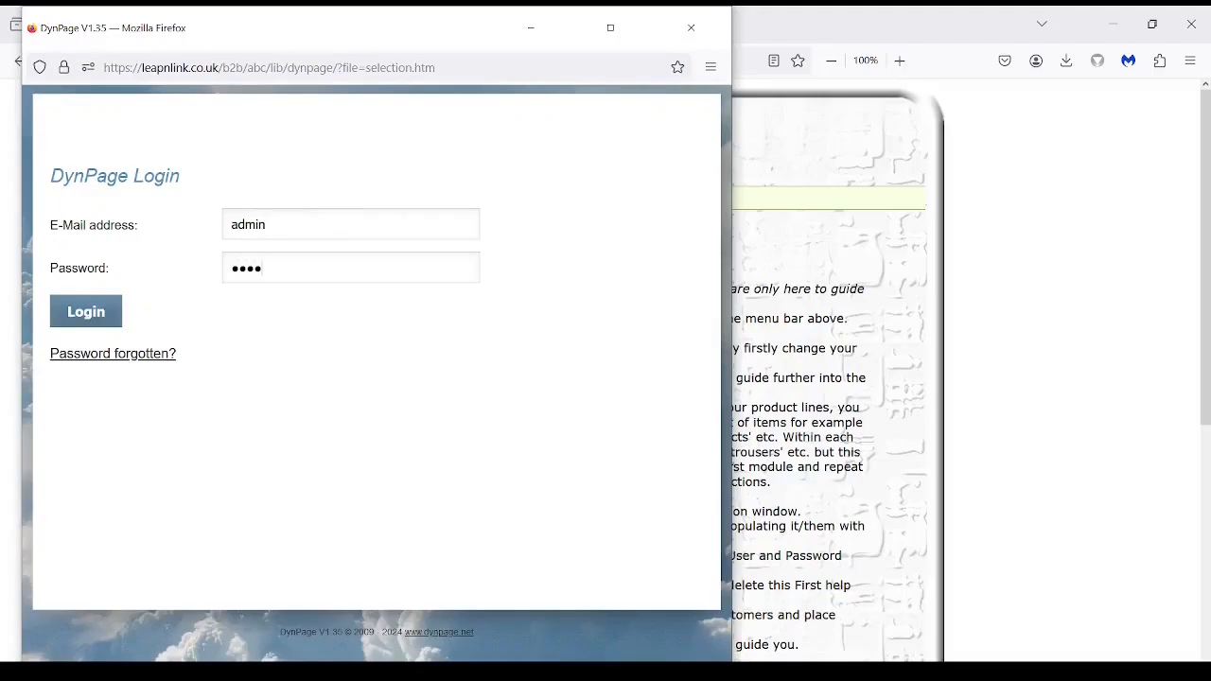
pyautogui.click(98, 314)
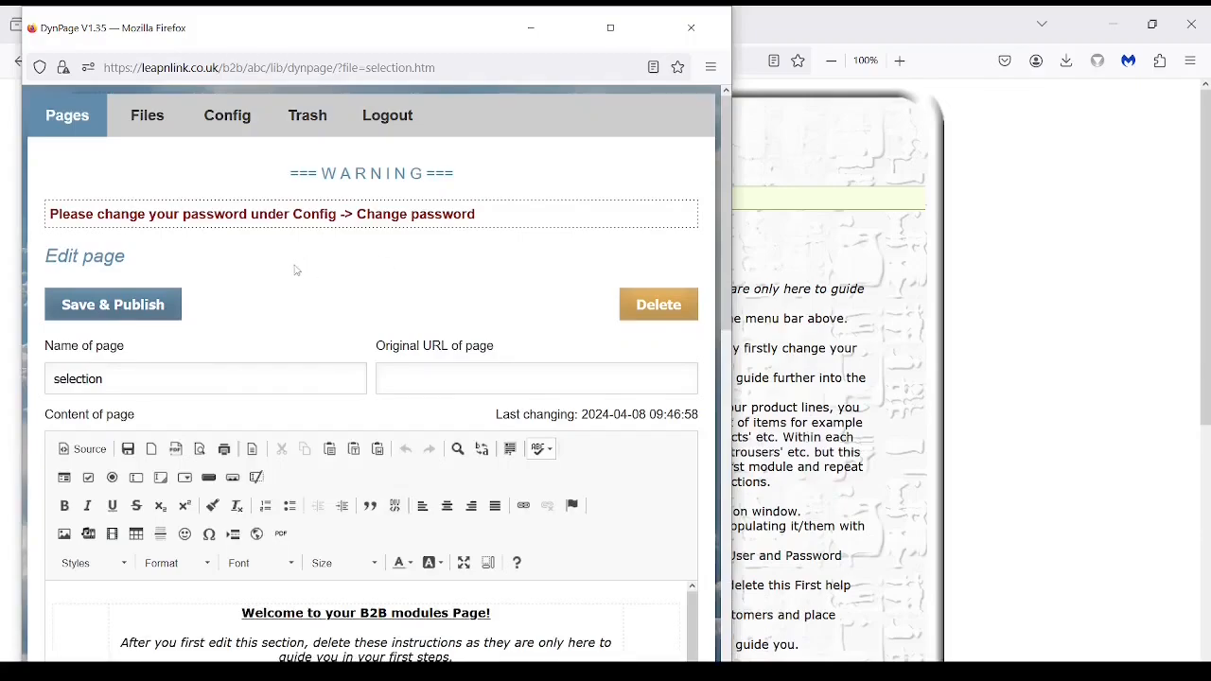
pyautogui.click(228, 130)
pyautogui.scroll(-5, 513, 261)
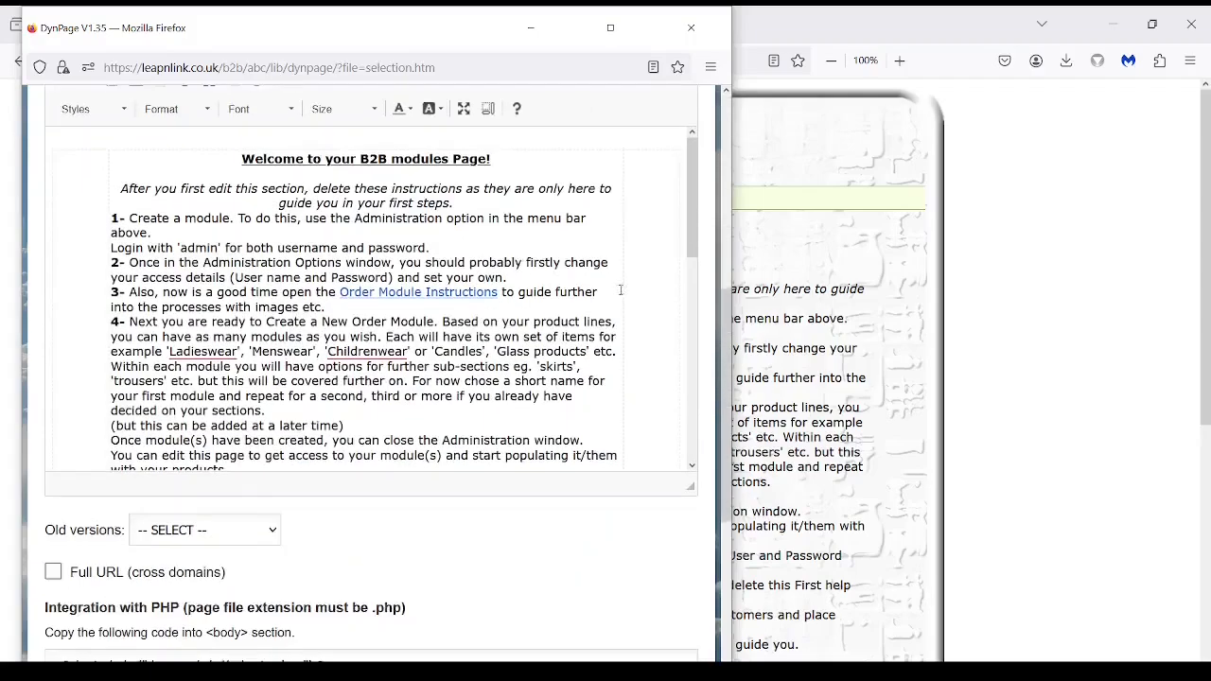
pyautogui.moveTo(688, 214)
pyautogui.mouseDown()
pyautogui.moveTo(704, 289)
pyautogui.moveTo(689, 397)
pyautogui.moveTo(694, 218)
pyautogui.mouseUp()
pyautogui.click(350, 209)
# Delete the block of welcome instruction paragraphs from the page content.
pyautogui.click(116, 188)
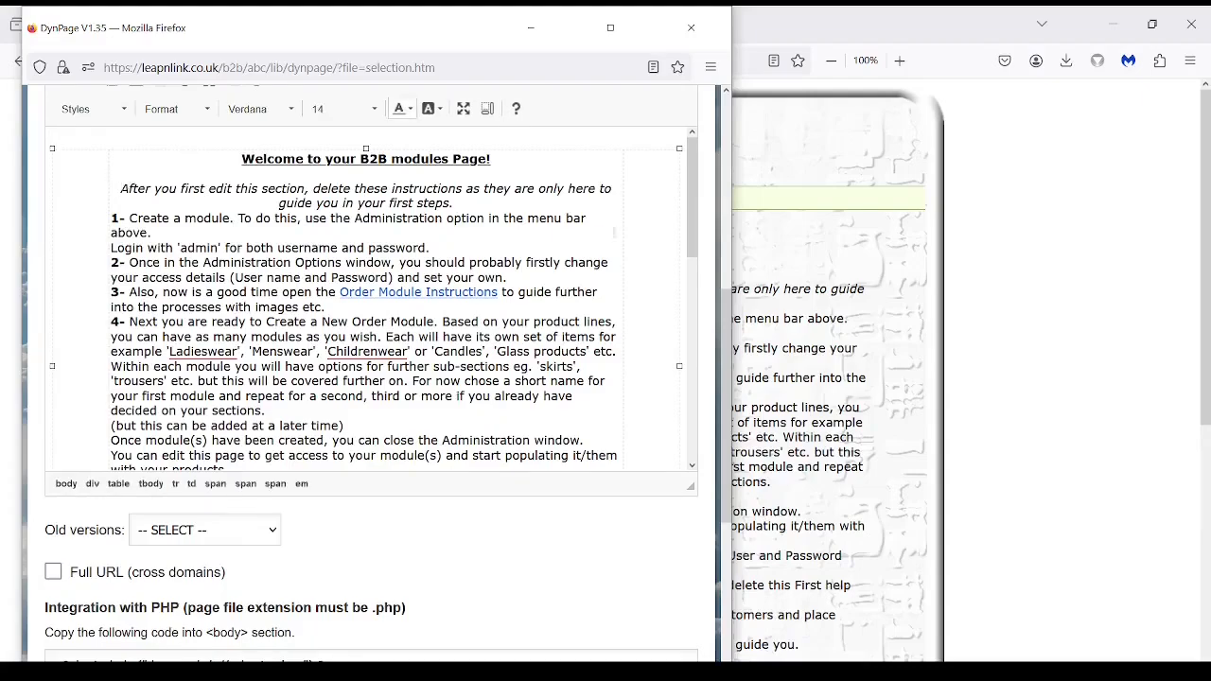
pyautogui.scroll(-3, 611, 233)
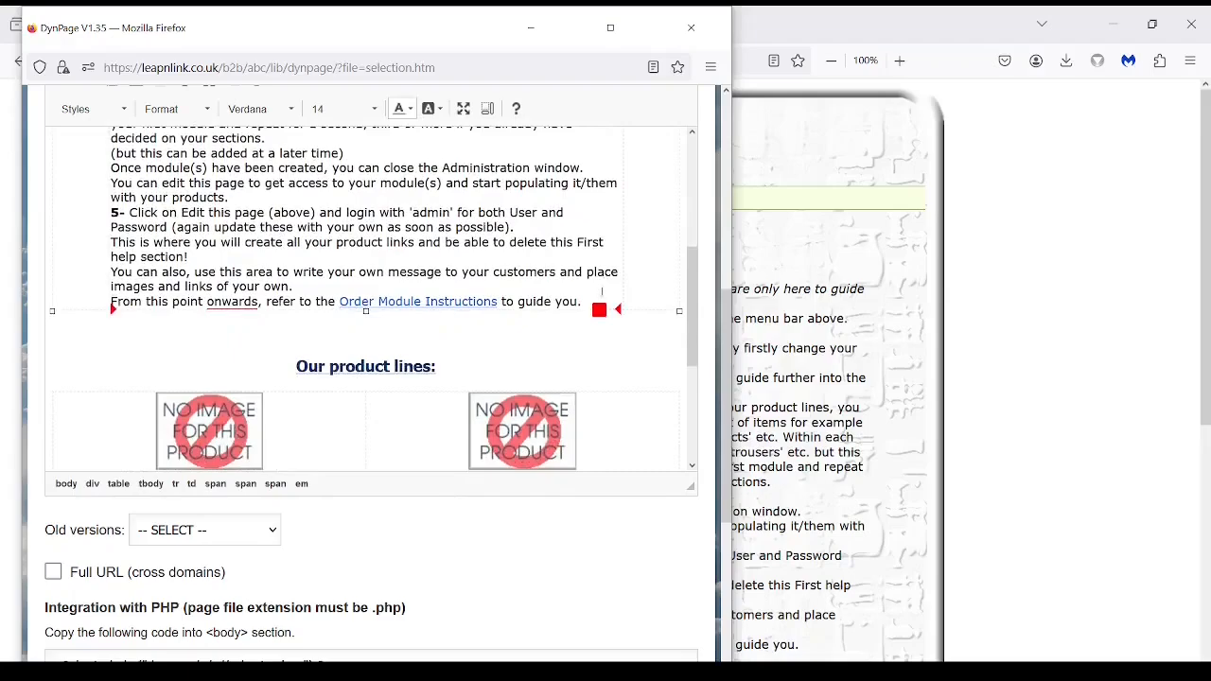
pyautogui.tripleClick(585, 301)
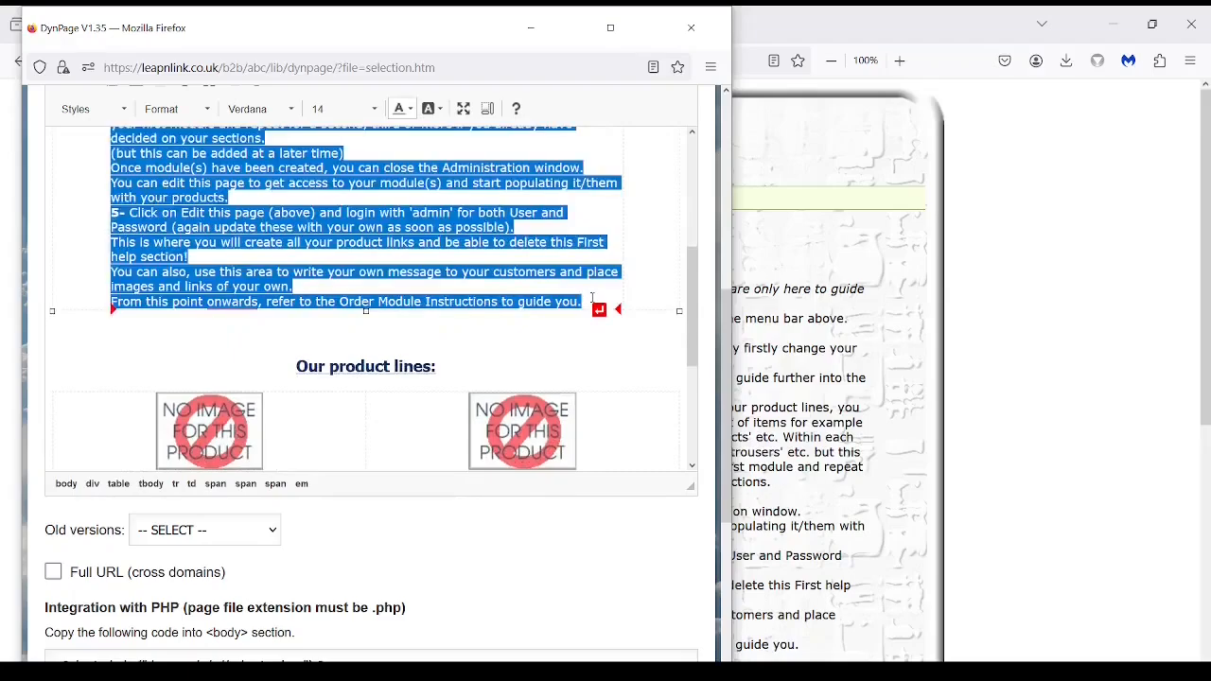
pyautogui.press('Delete')
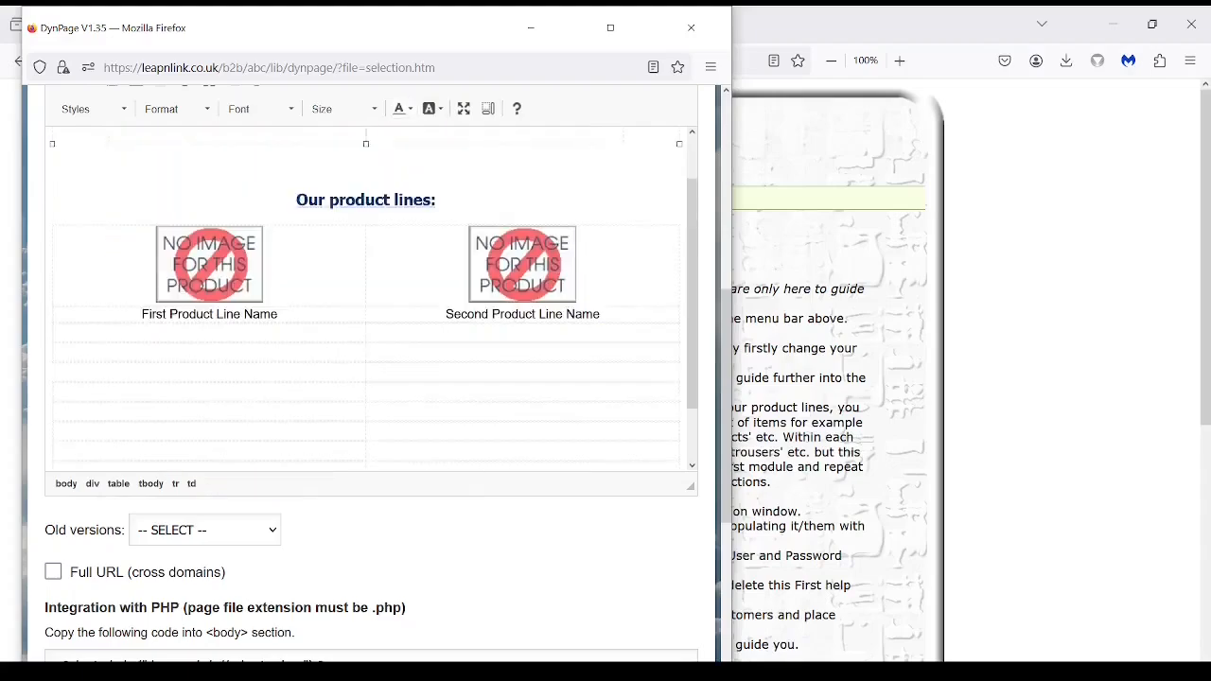
# Retitle the heading 'Welcome to our product line' and add tagline 'Proud to serve our clients since 1900 etc...'.
pyautogui.scroll(5, 591, 297)
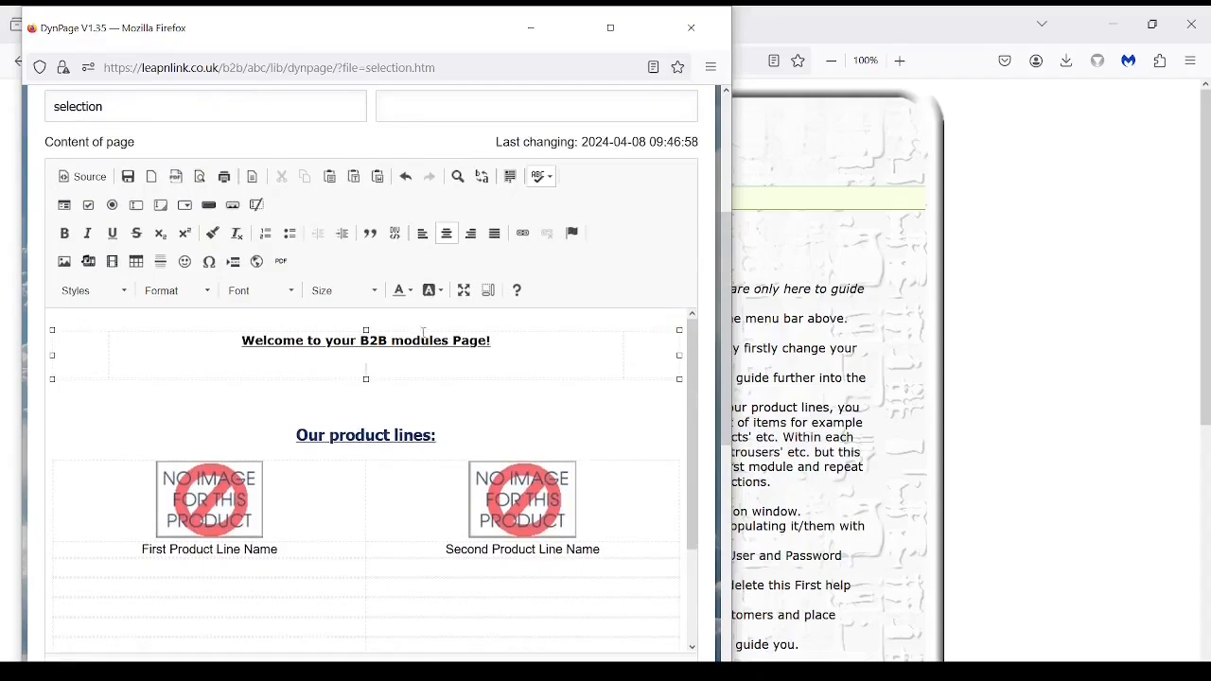
pyautogui.moveTo(494, 341); pyautogui.dragTo(324, 341)
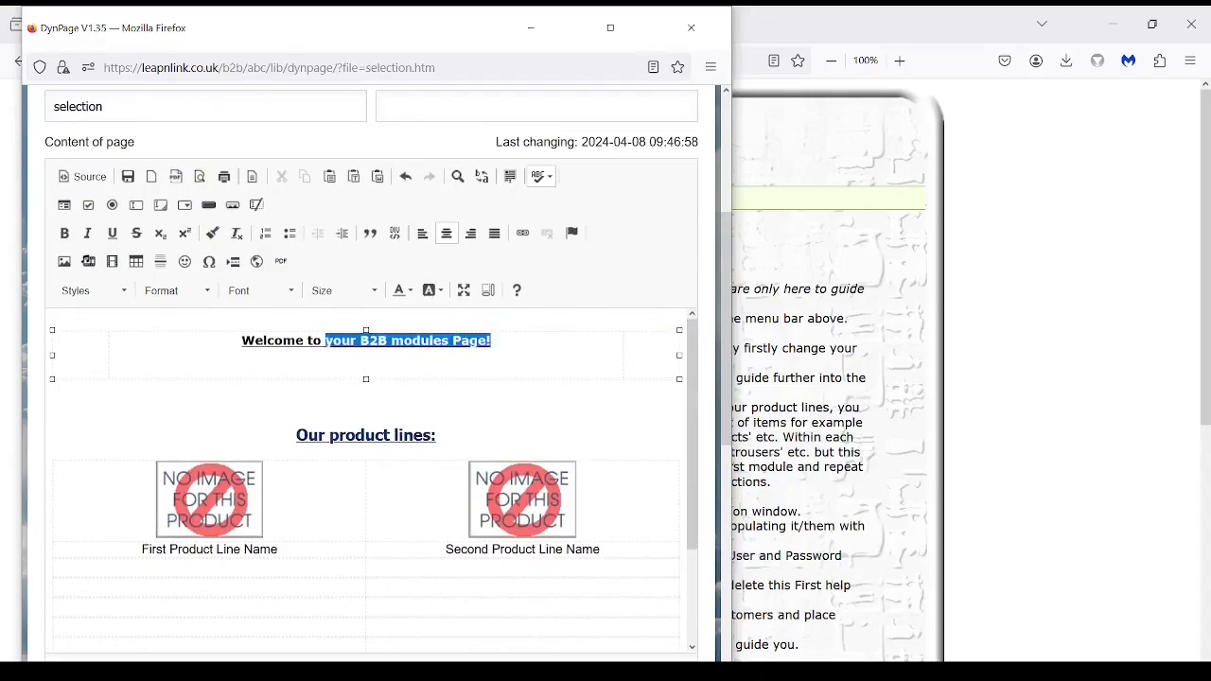
pyautogui.write('ou')
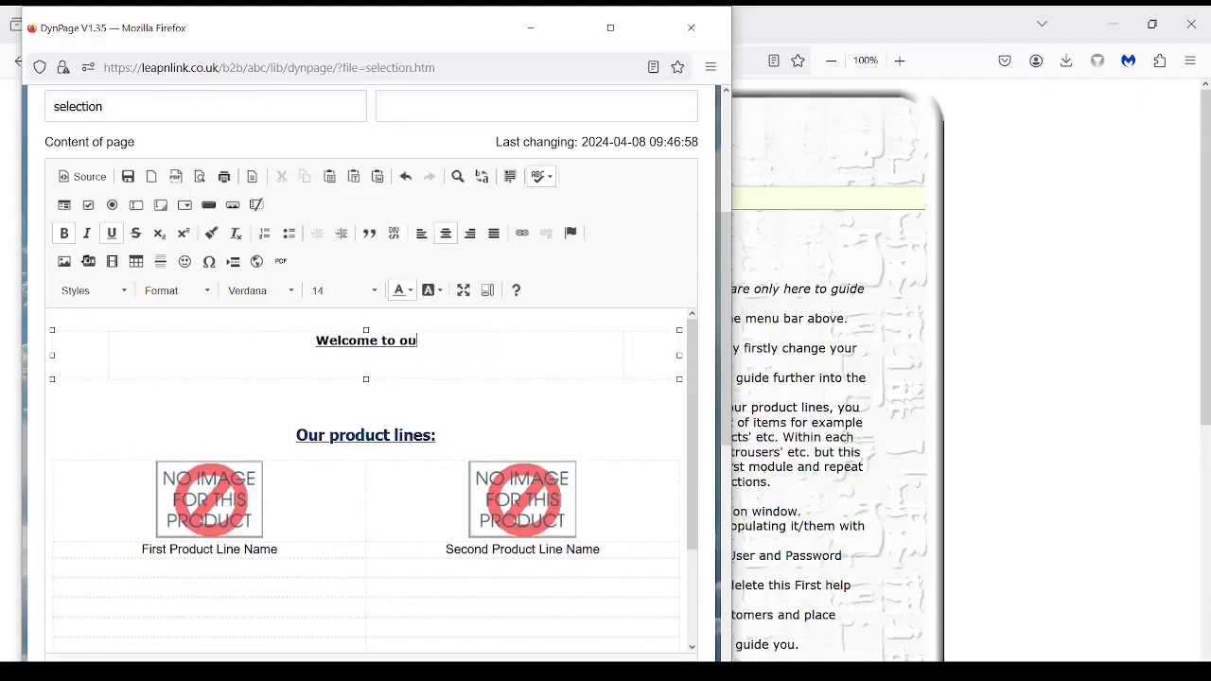
pyautogui.write('r product')
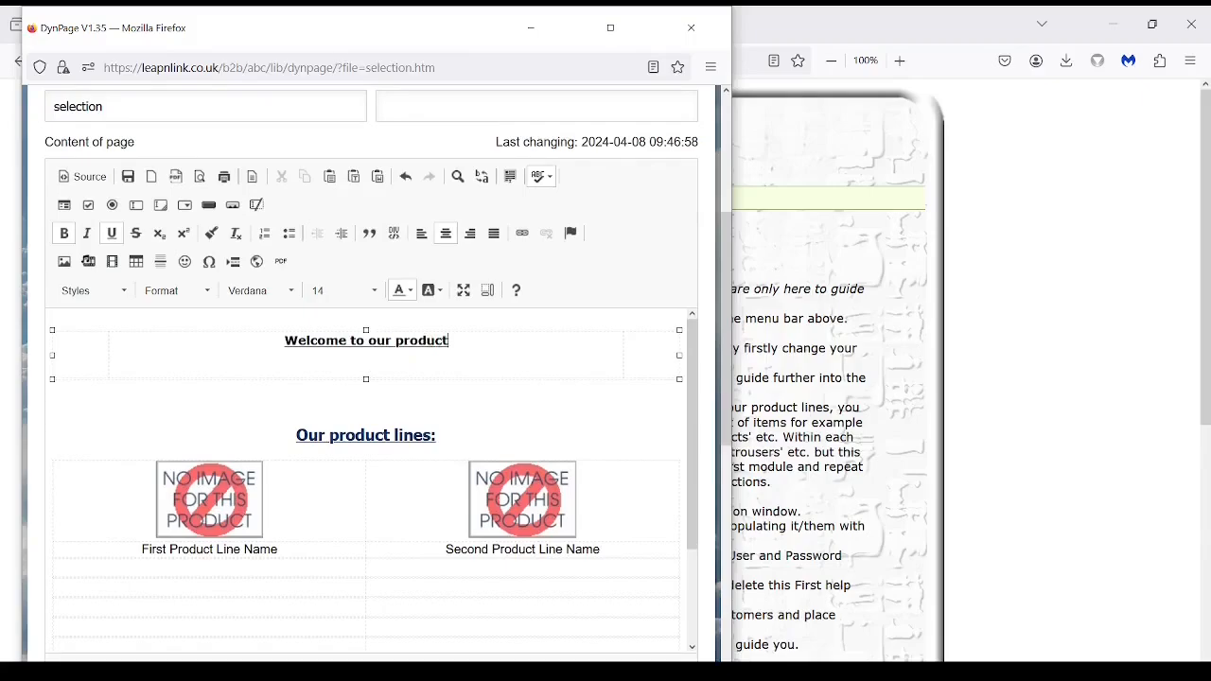
pyautogui.write(' lin')
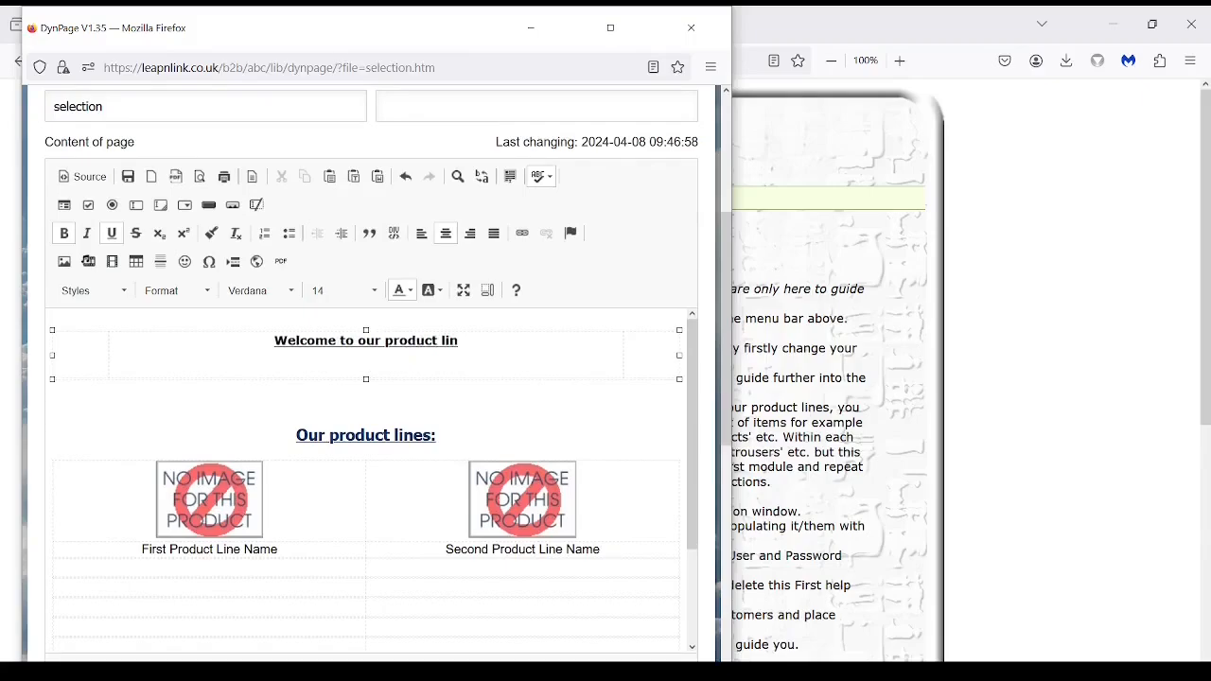
pyautogui.write('e')
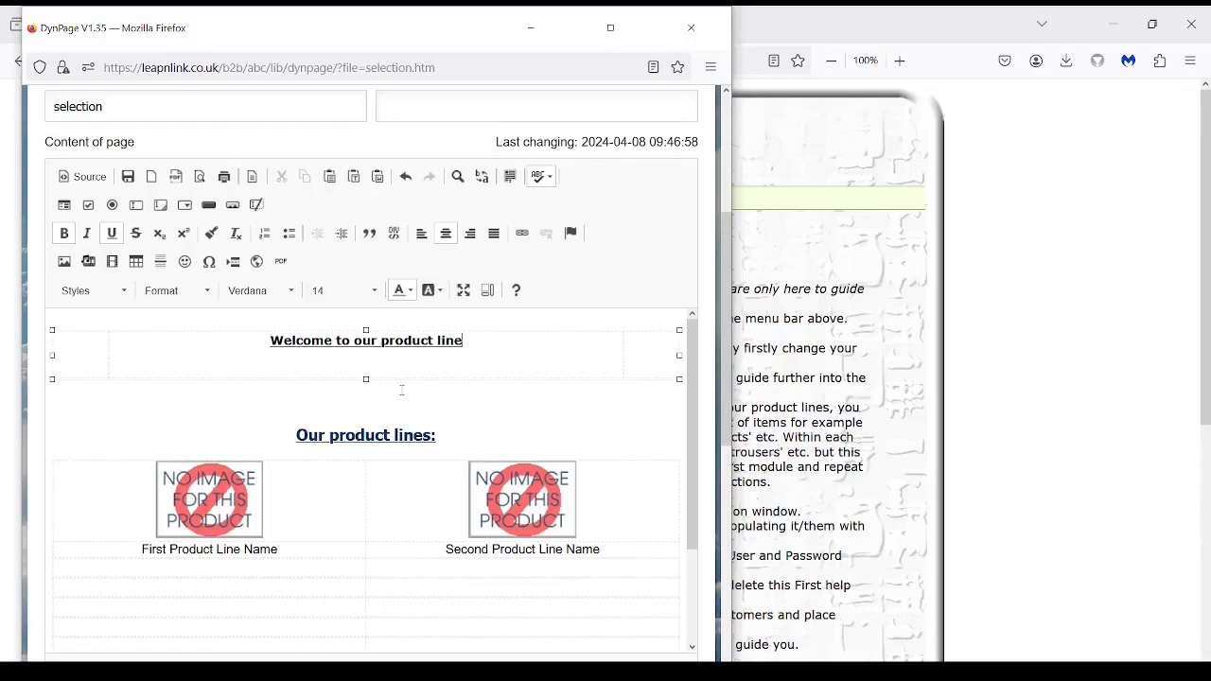
pyautogui.press('Down')
pyautogui.write('P')
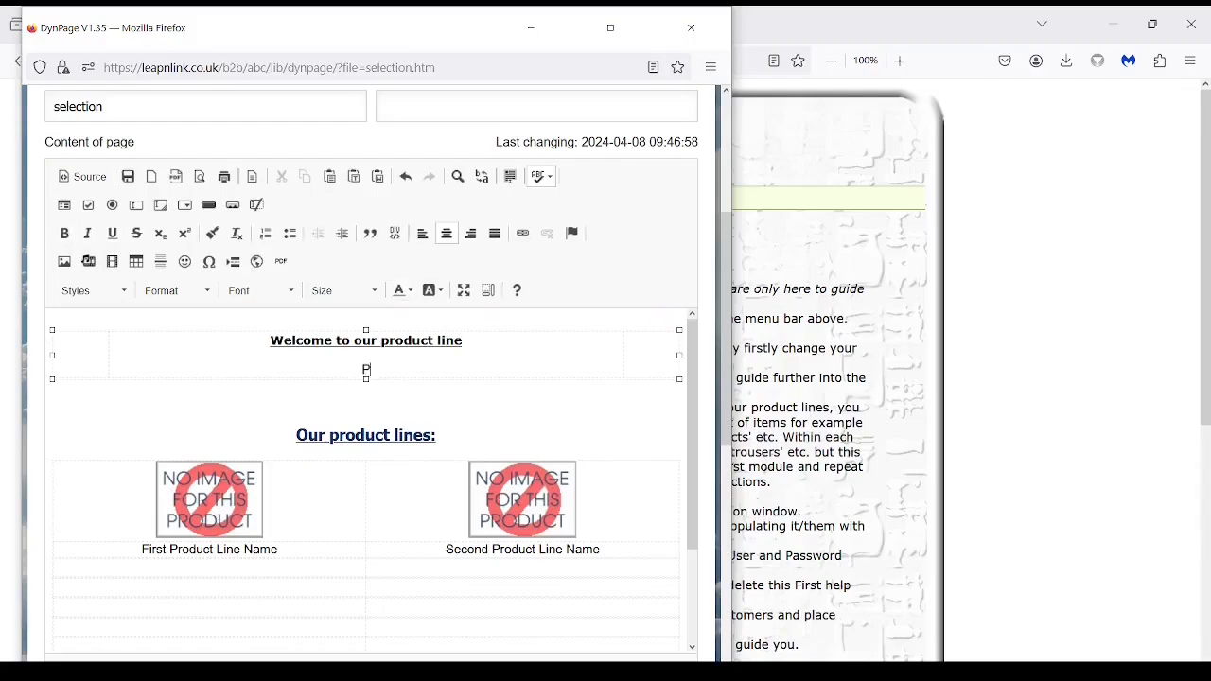
pyautogui.write('roud to serve our clie')
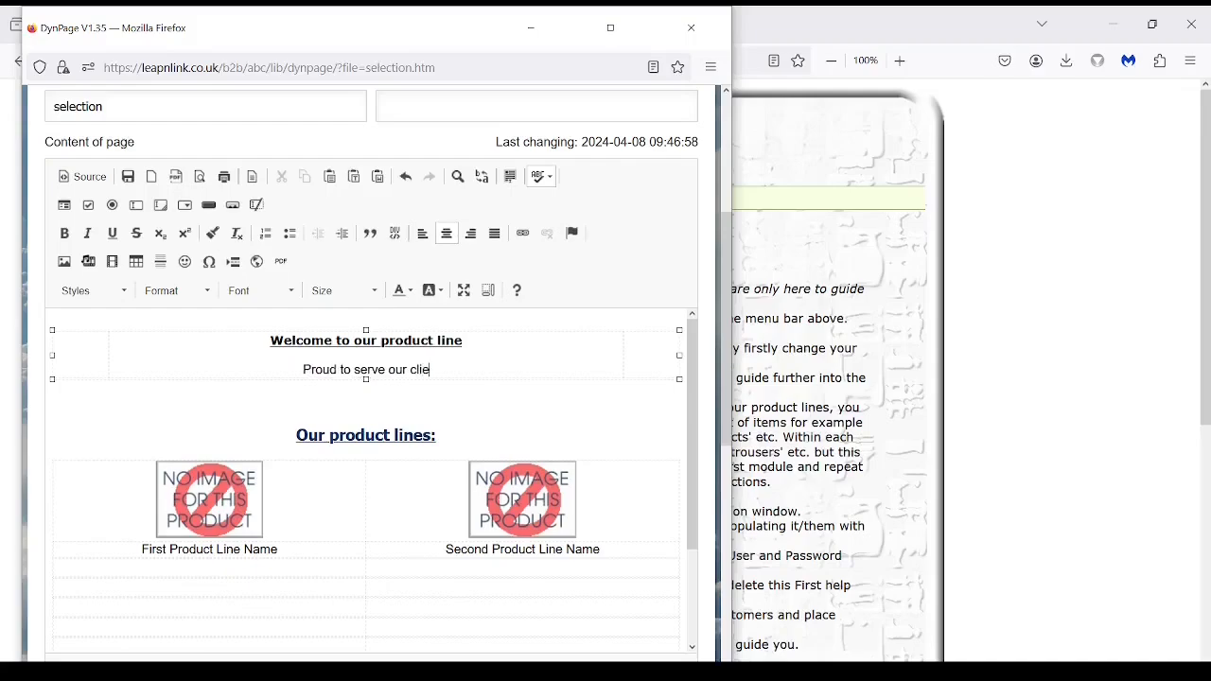
pyautogui.write('nts sin')
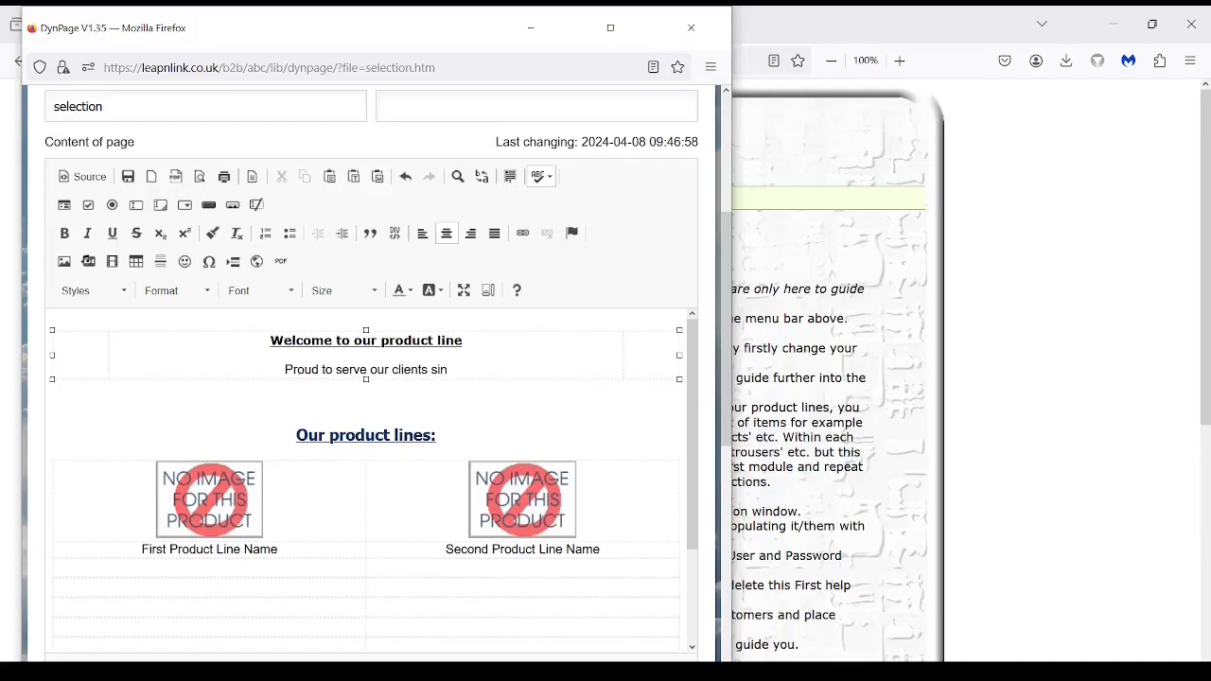
pyautogui.write('ce 1900')
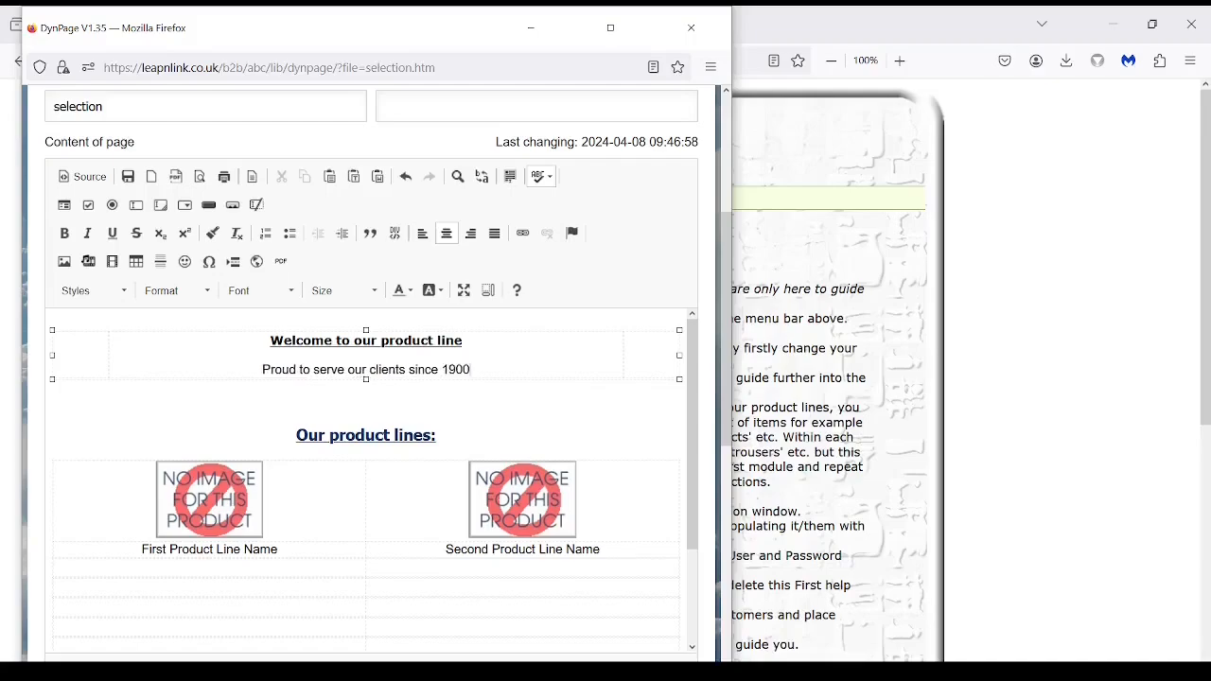
pyautogui.write(' etc...')
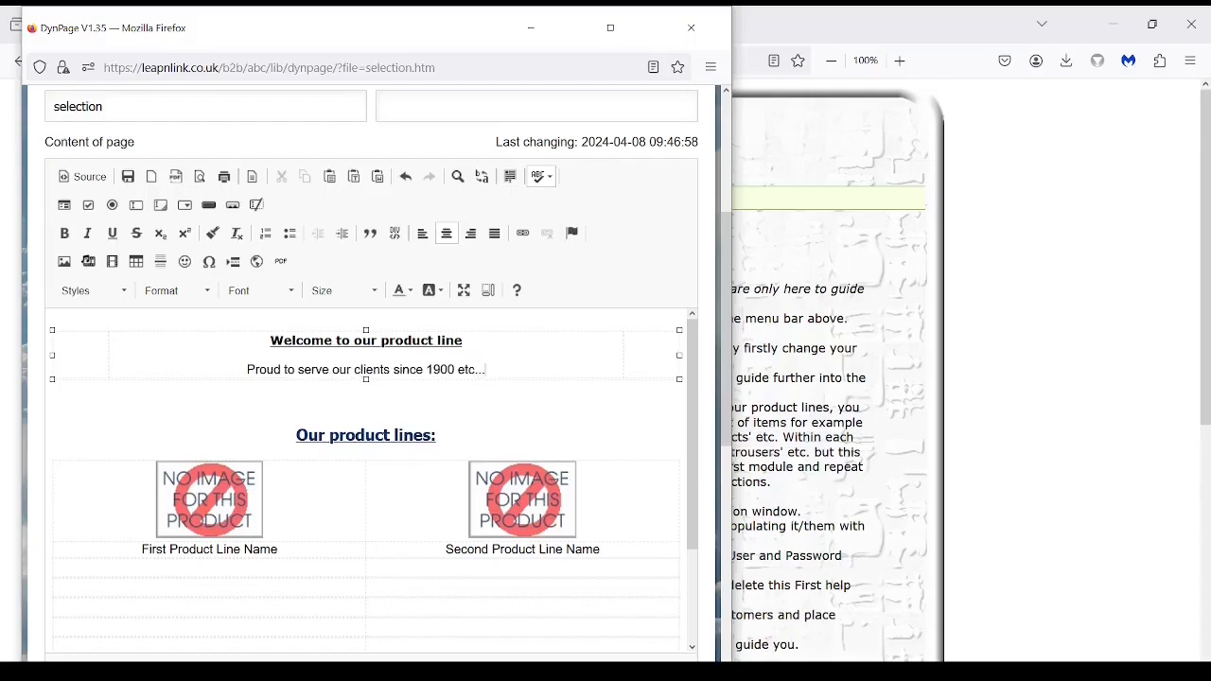
pyautogui.press('Return')
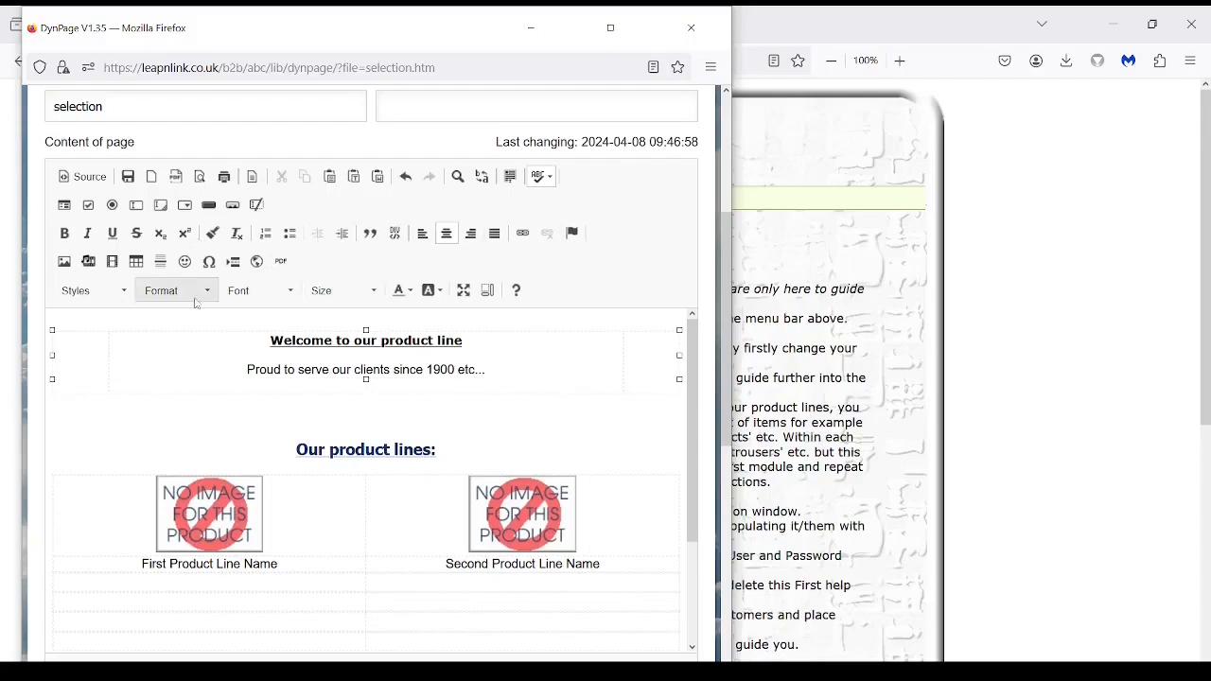
# Start inserting an image and browse the server's modules folder from Image Properties.
pyautogui.click(65, 262)
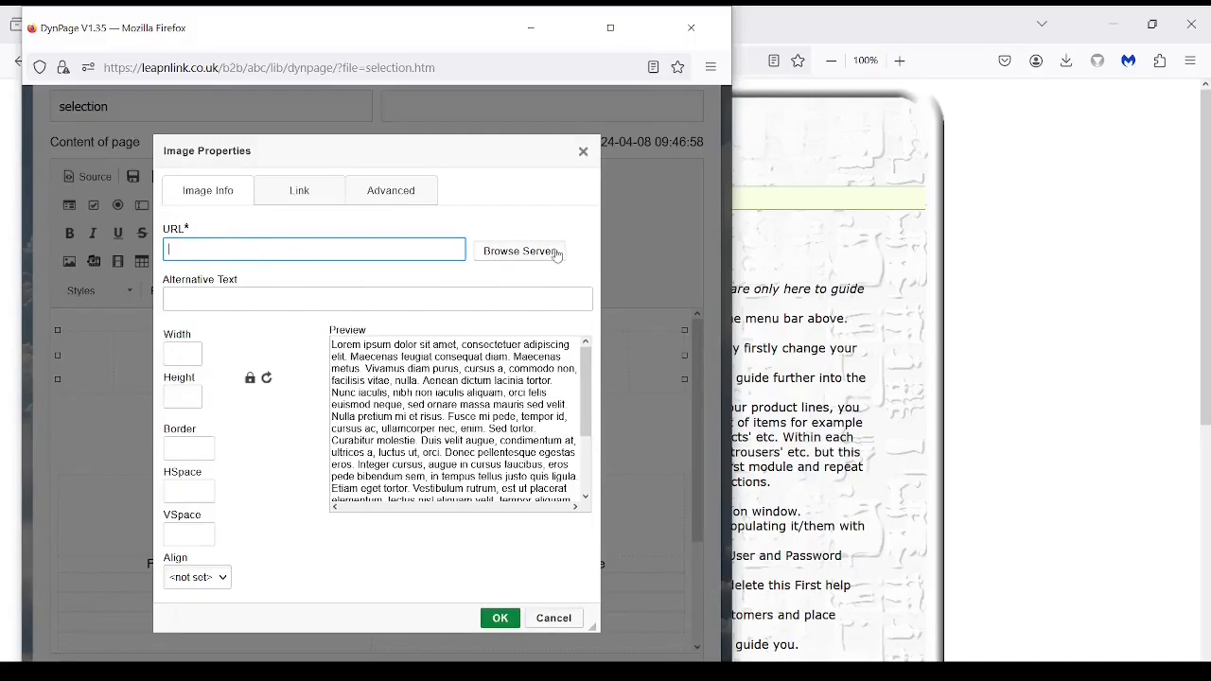
pyautogui.click(520, 252)
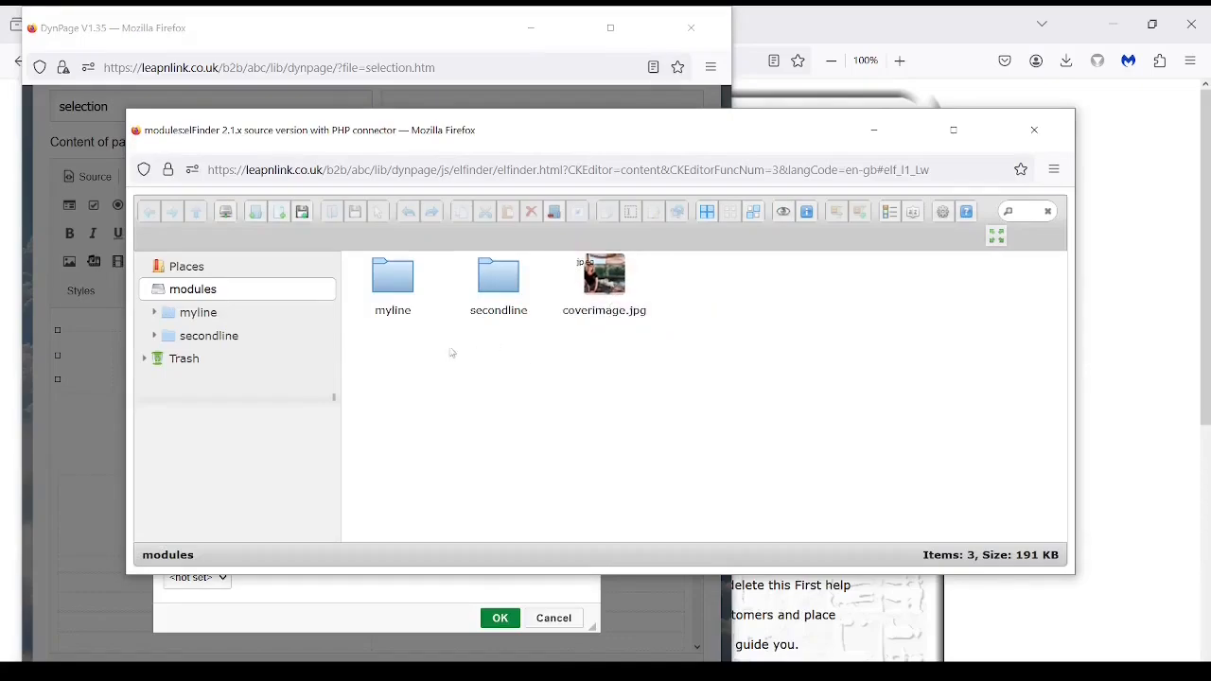
# Upload coverimage.jpg from the B2B folder into modules and select it.
pyautogui.click(303, 212)
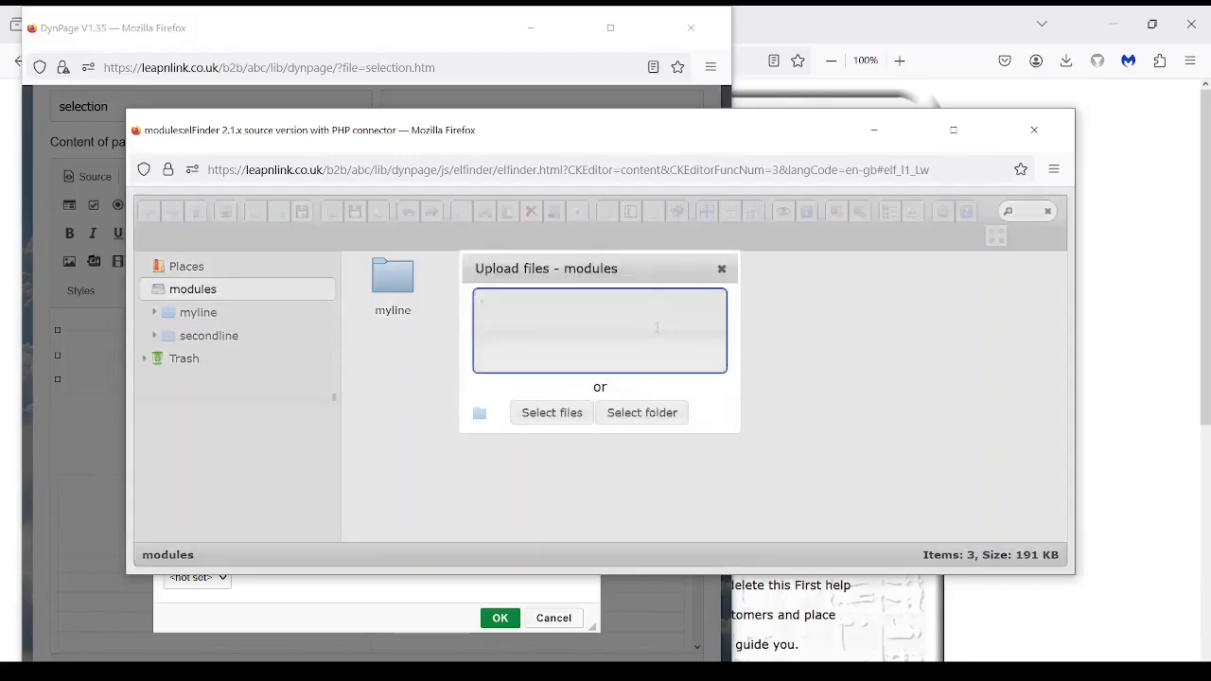
pyautogui.click(554, 420)
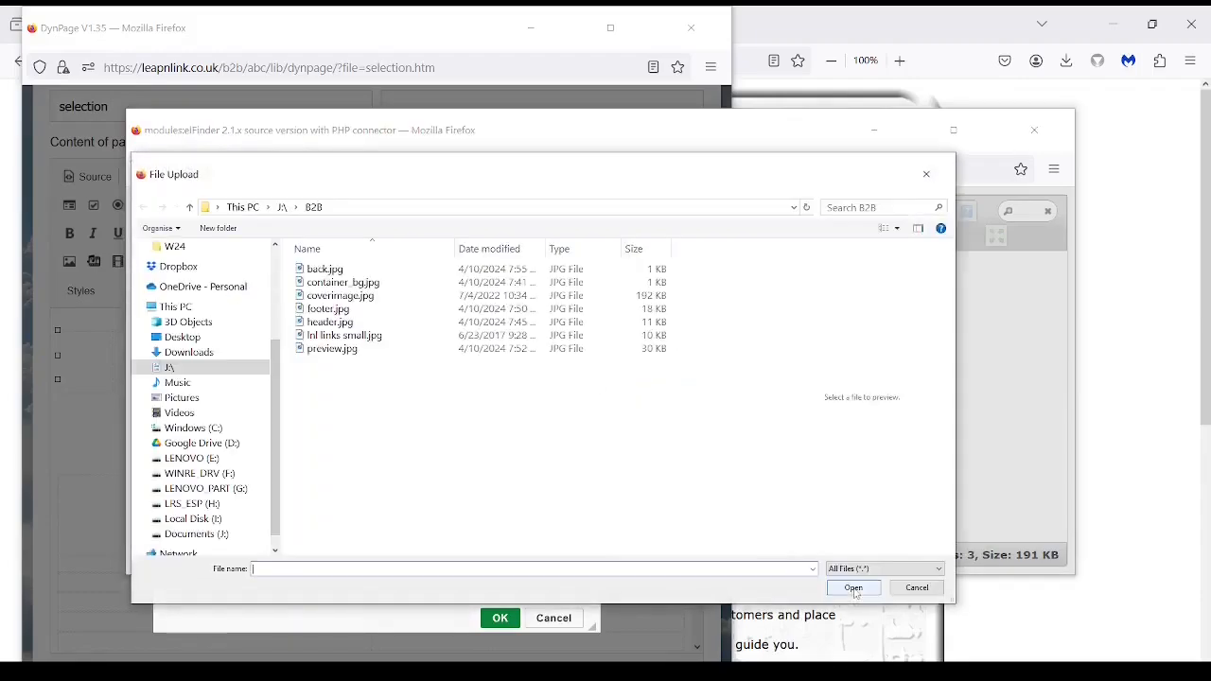
pyautogui.click(374, 299)
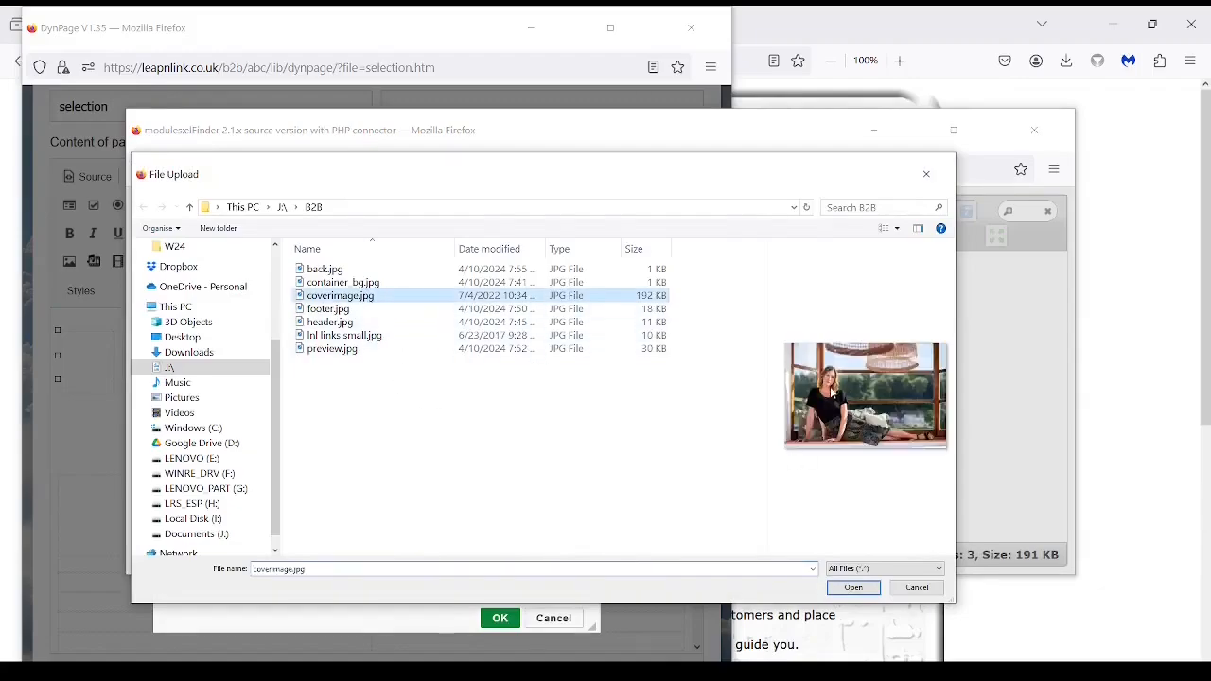
pyautogui.click(852, 588)
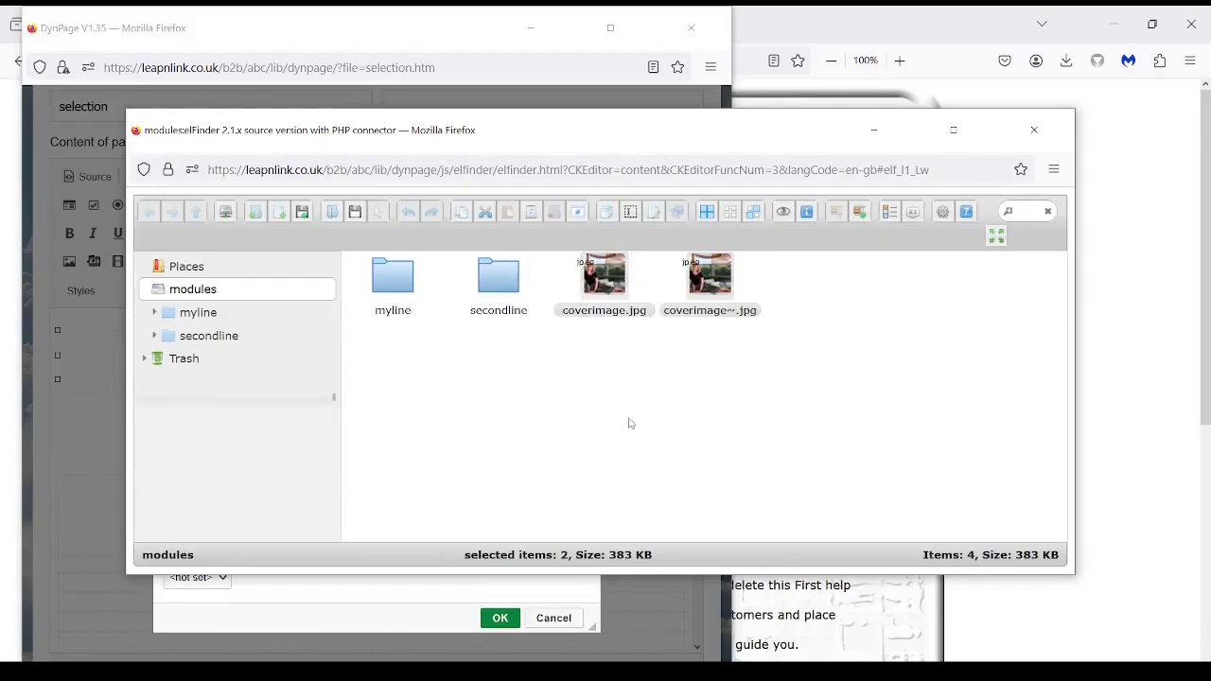
pyautogui.click(613, 295)
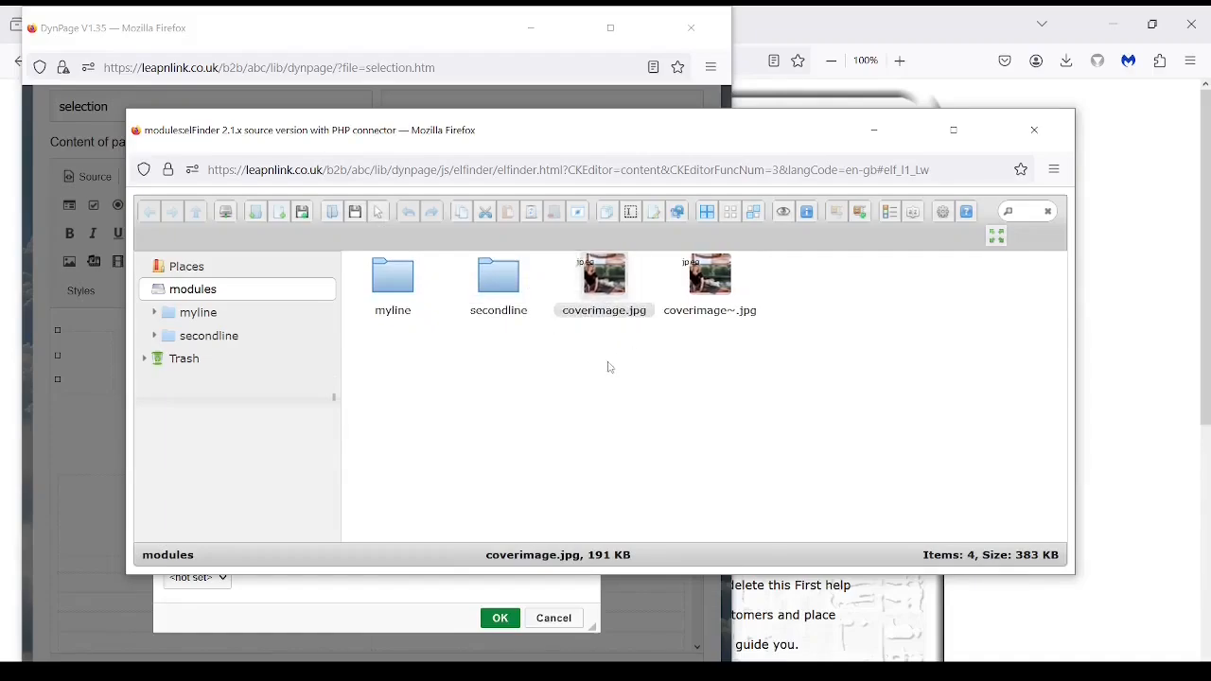
# Insert coverimage.jpg at width 600 beneath the tagline.
pyautogui.click(378, 214)
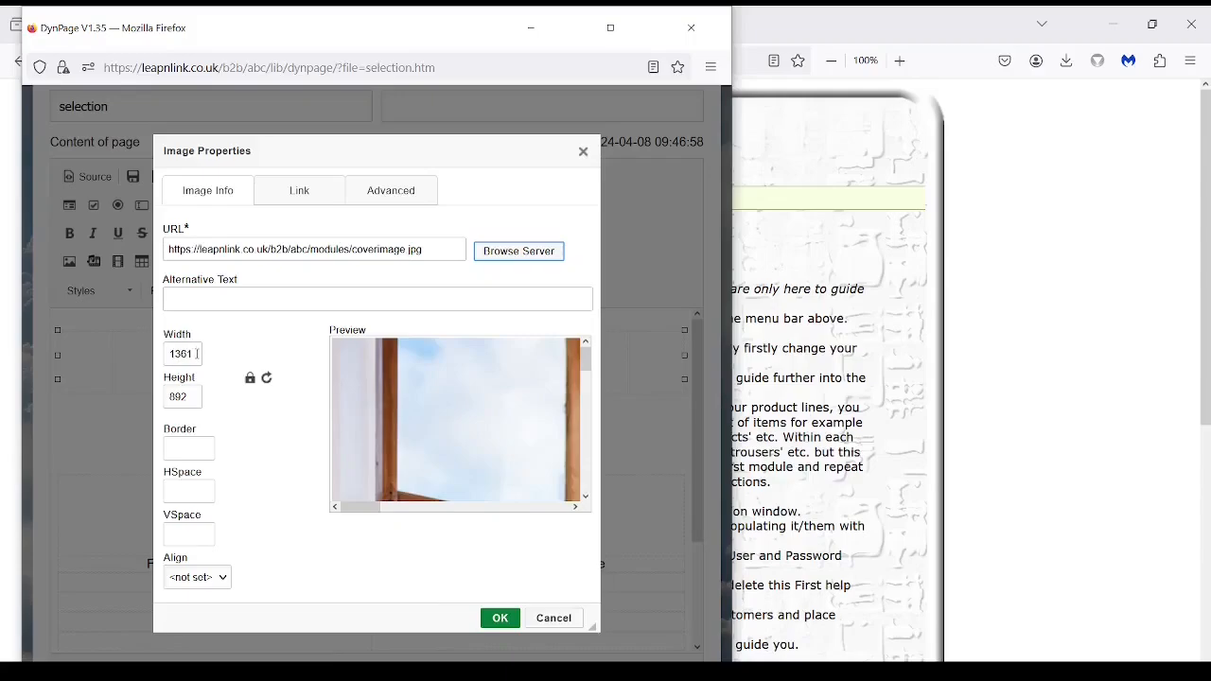
pyautogui.moveTo(196, 354); pyautogui.dragTo(170, 353)
pyautogui.write('600')
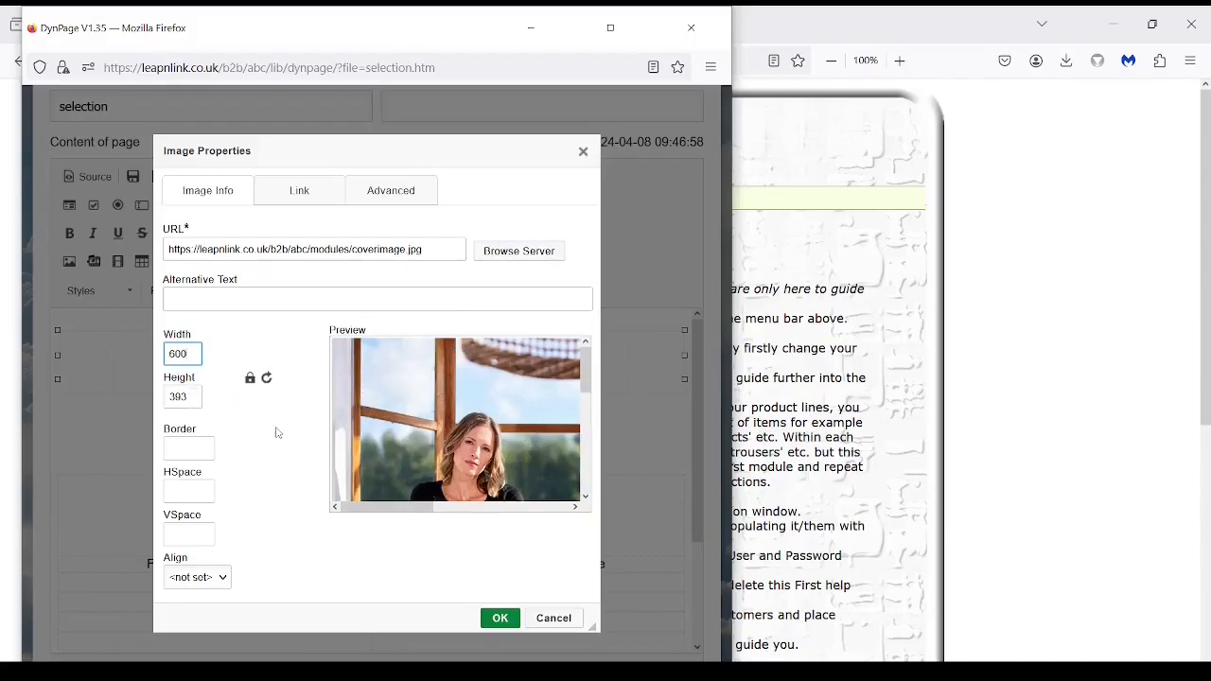
pyautogui.click(500, 618)
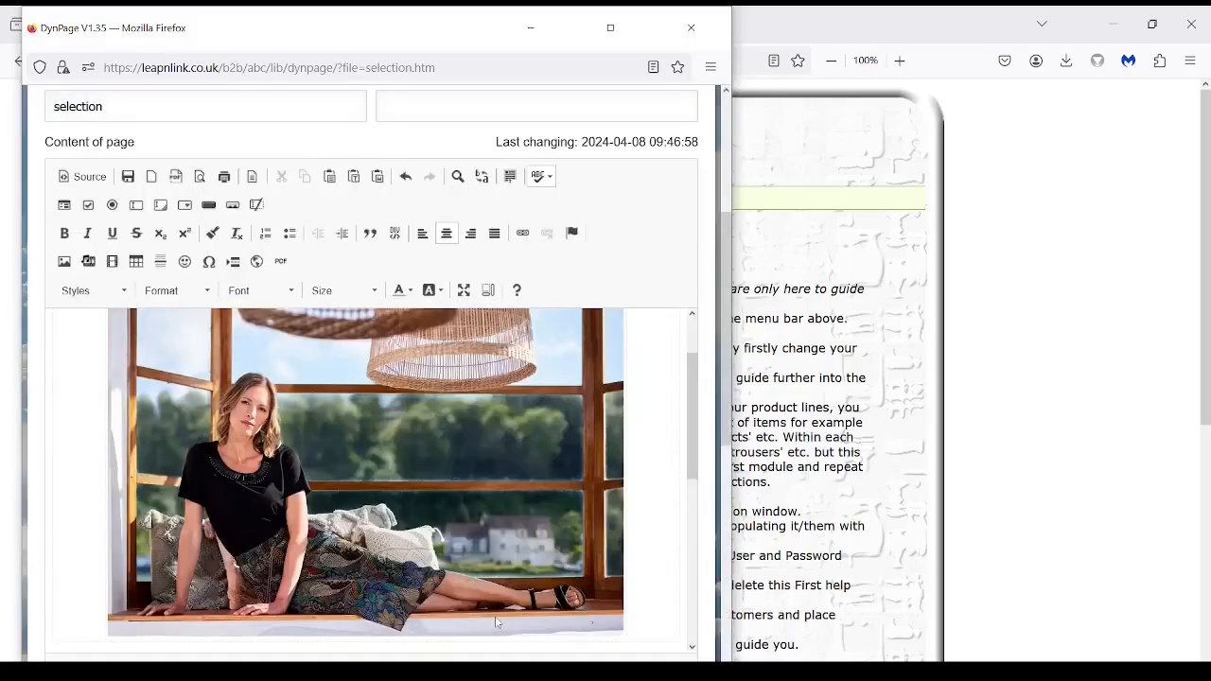
pyautogui.scroll(2, 700, 425)
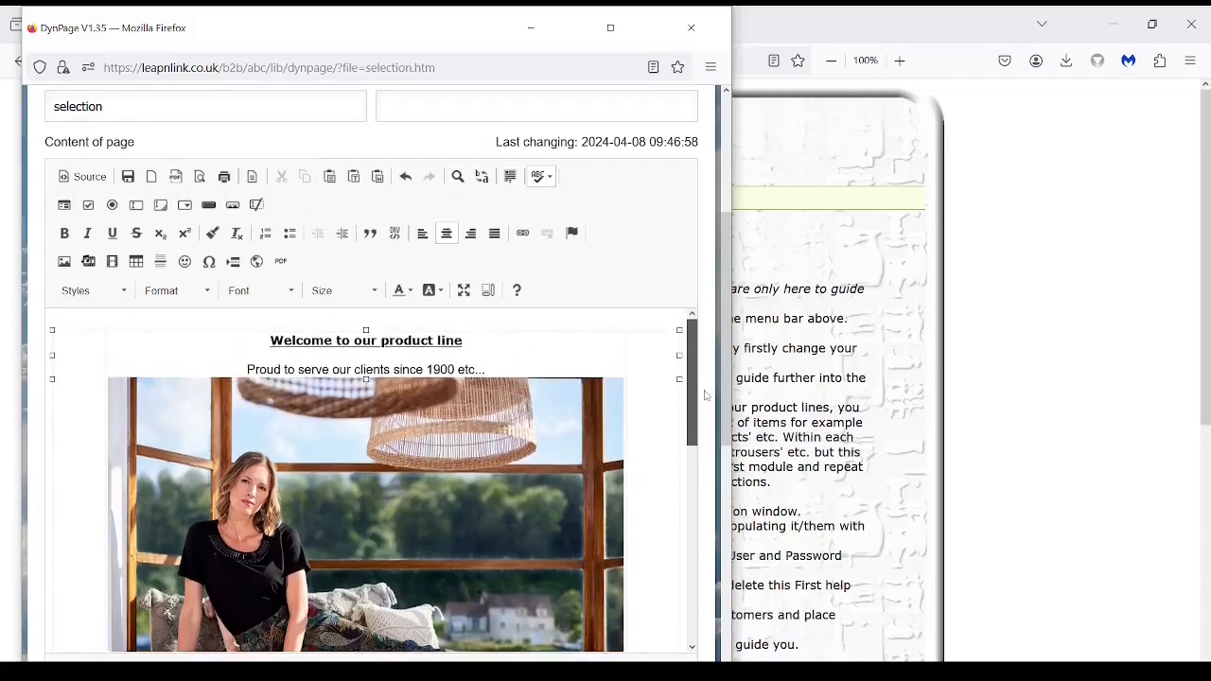
pyautogui.moveTo(694, 412); pyautogui.dragTo(692, 539)
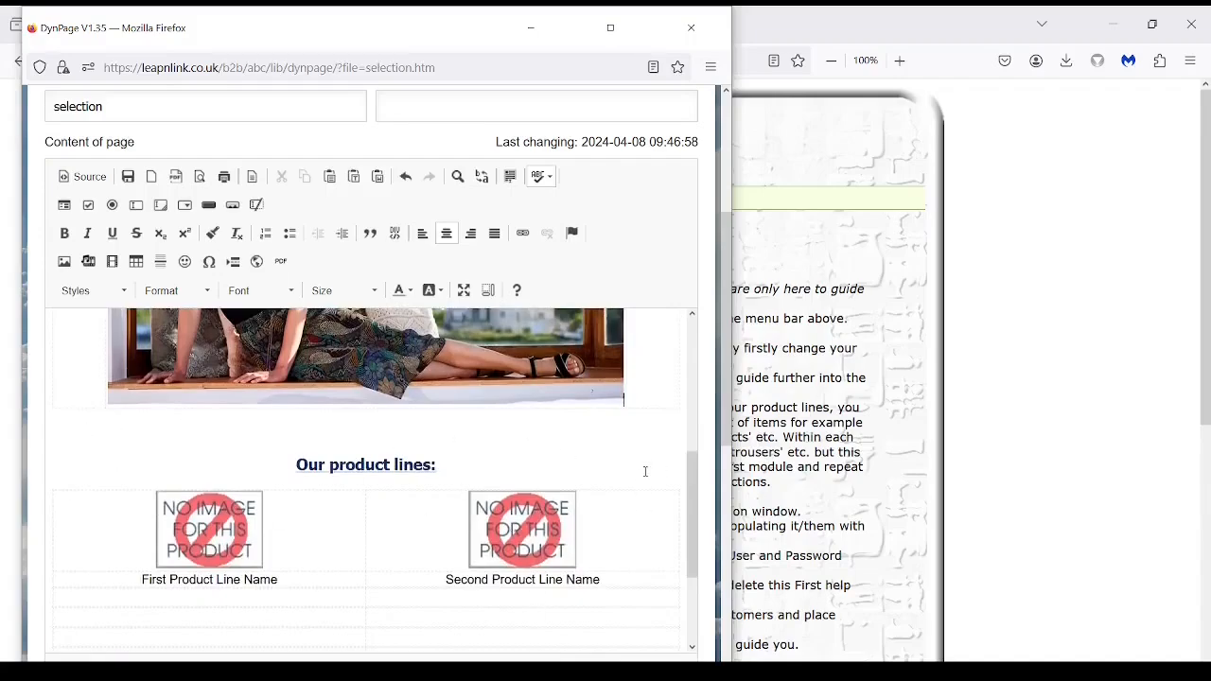
pyautogui.moveTo(689, 484); pyautogui.dragTo(690, 378)
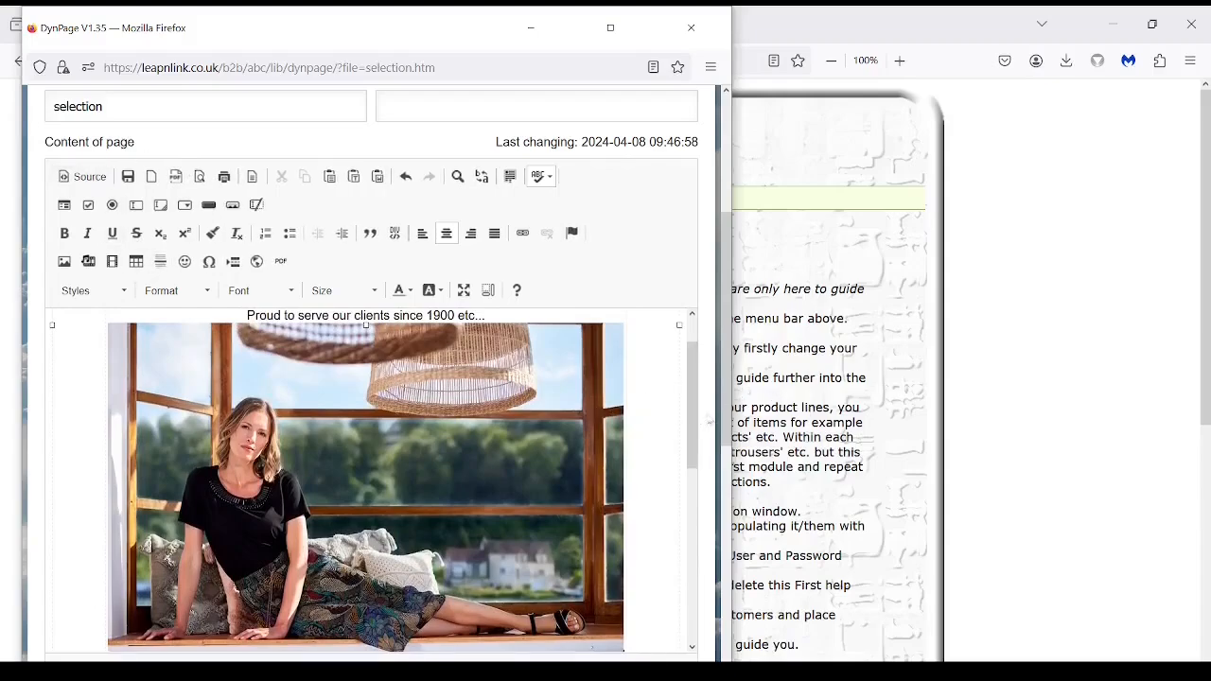
pyautogui.scroll(3, 379, 331)
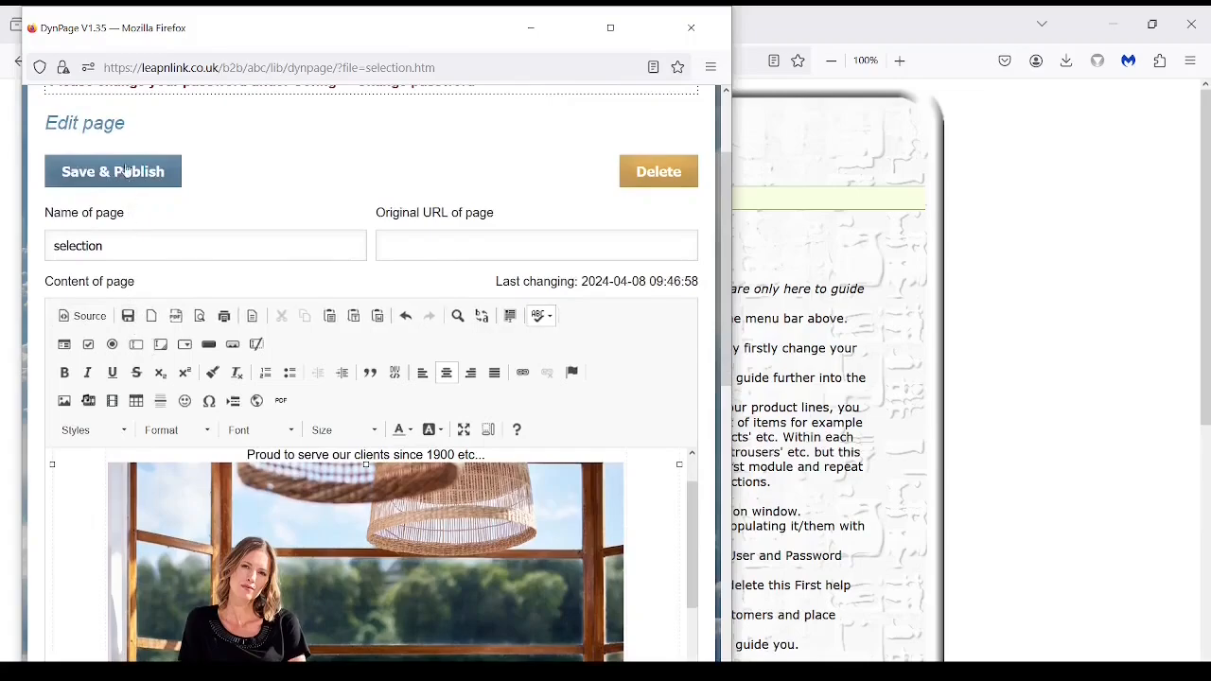
# Save selection.htm and reload the live Shopping cart page to check the heading, tagline and photo.
pyautogui.click(128, 317)
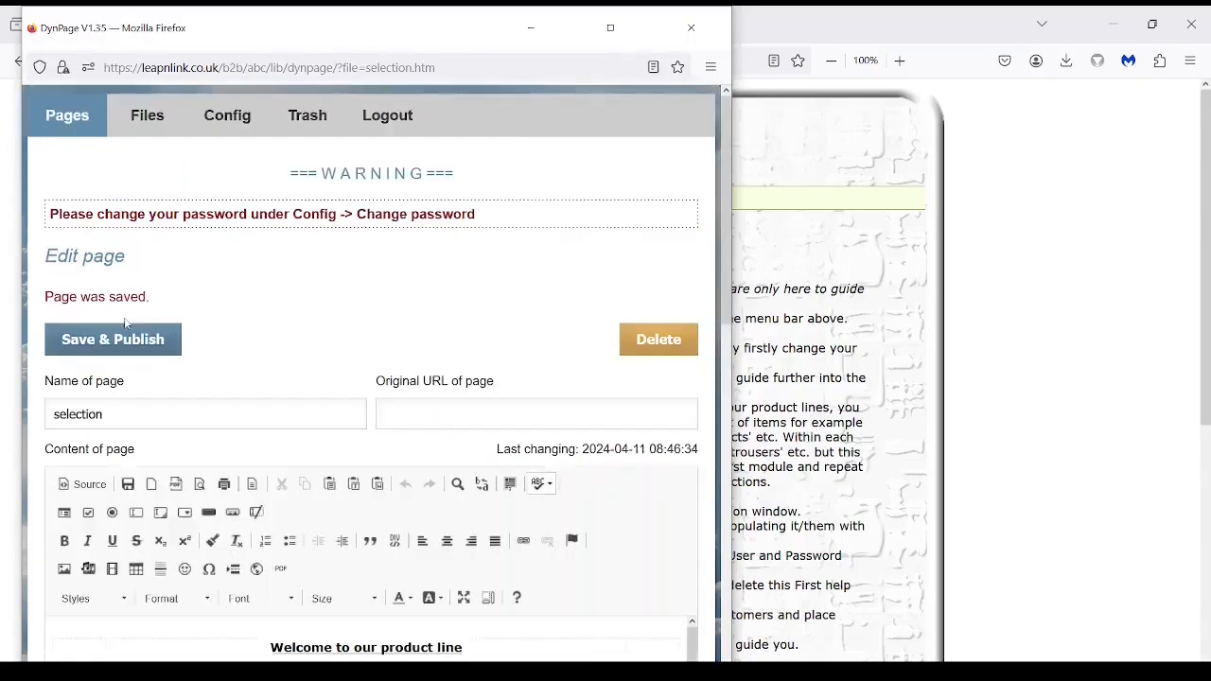
pyautogui.click(996, 350)
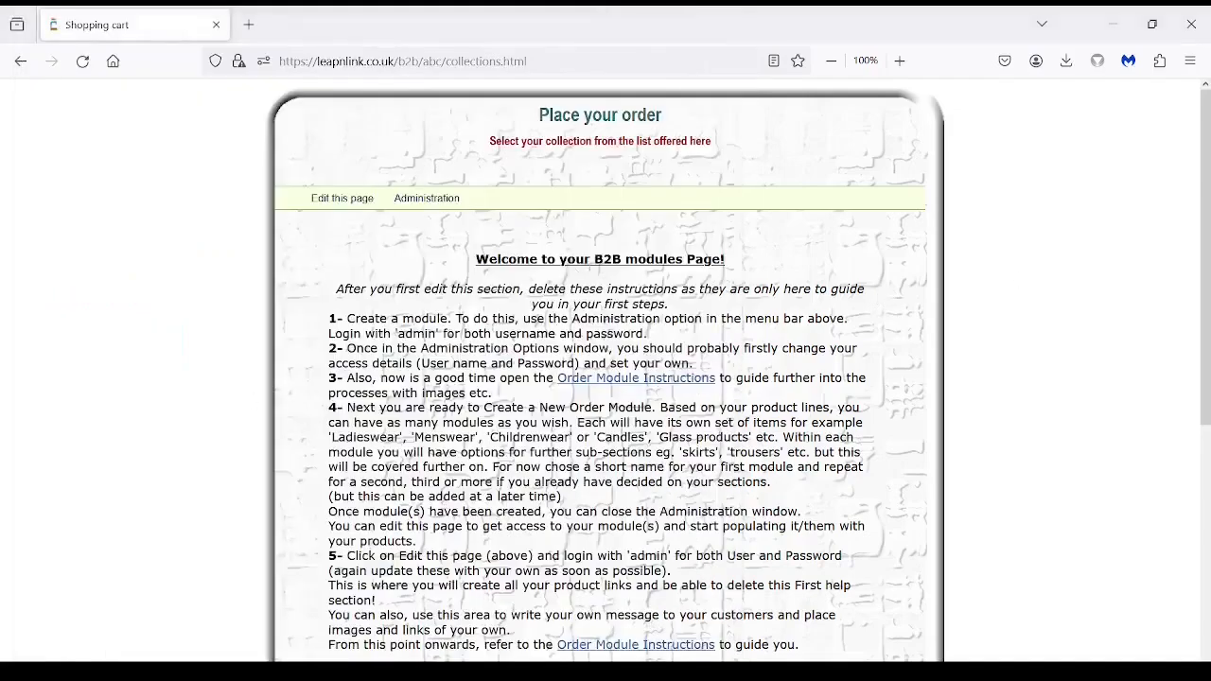
pyautogui.click(82, 60)
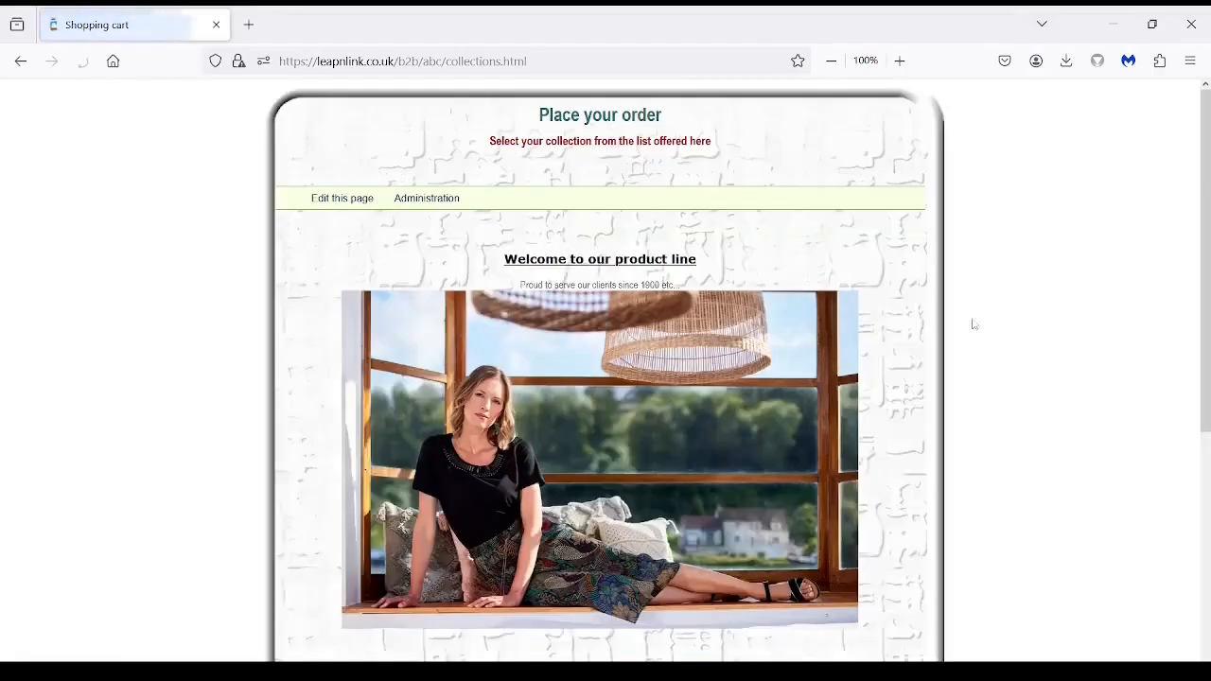
pyautogui.scroll(-2, 1009, 325)
pyautogui.scroll(-2, 1008, 324)
pyautogui.scroll(3, 1008, 325)
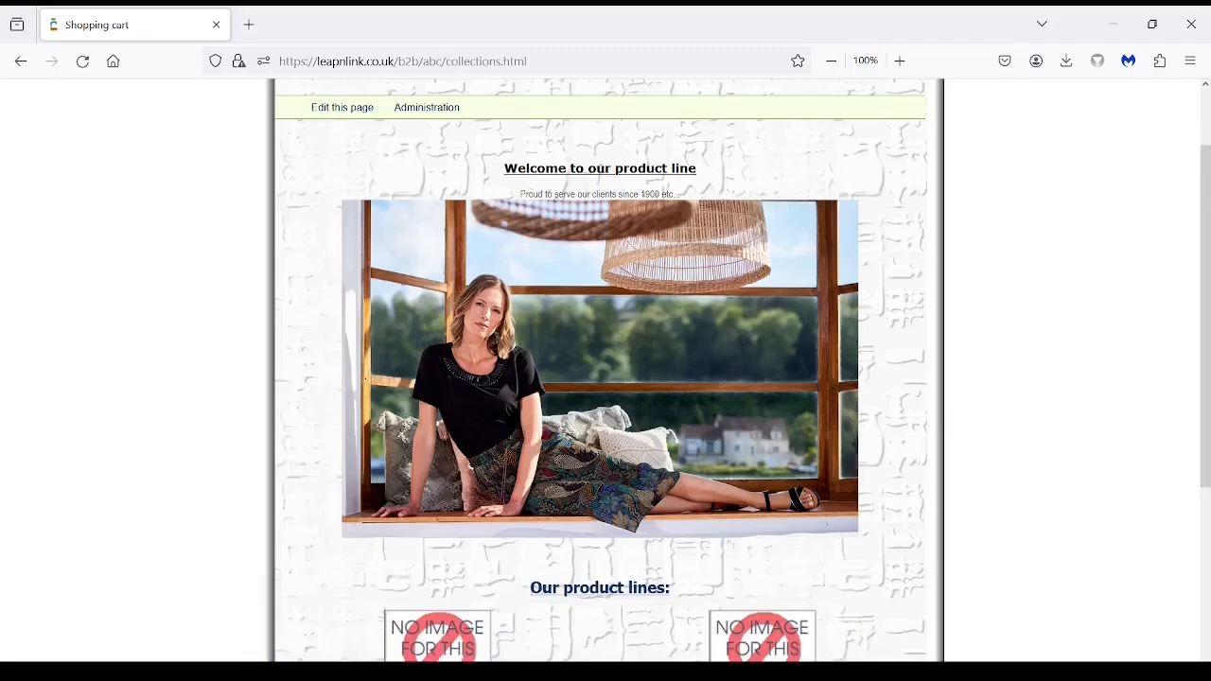
# Return to the DynPage editor for selection.htm.
pyautogui.moveTo(440, 671)
pyautogui.click(819, 621)
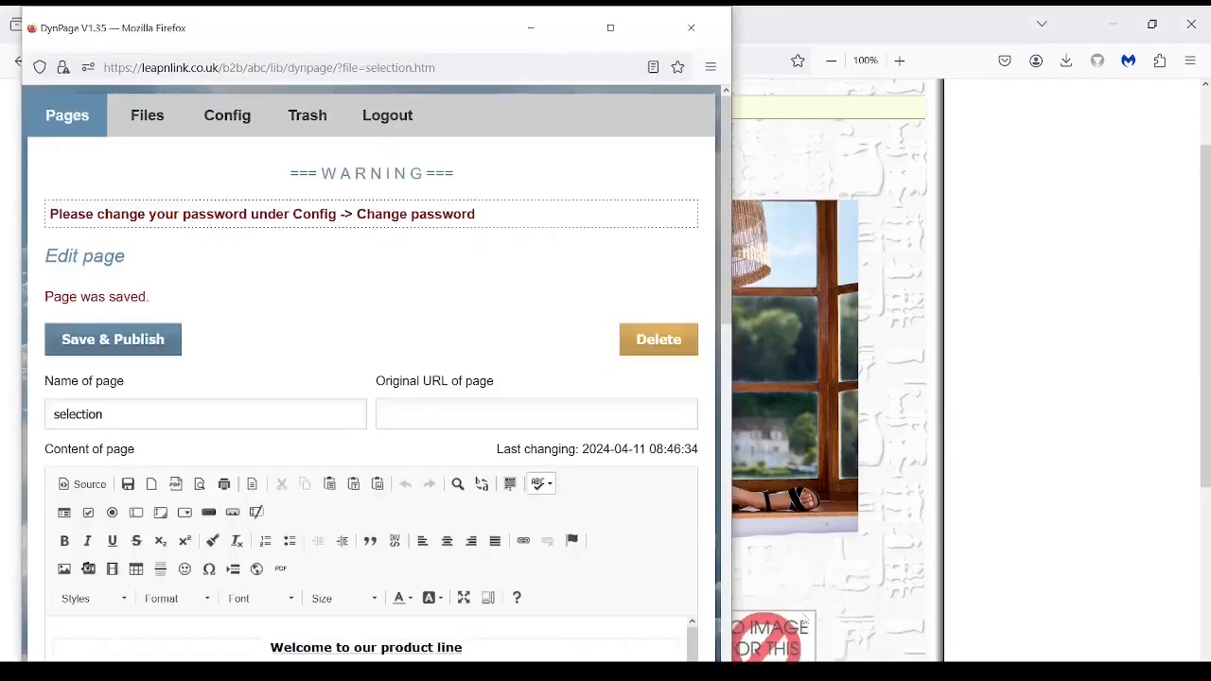
pyautogui.scroll(-5, 376, 339)
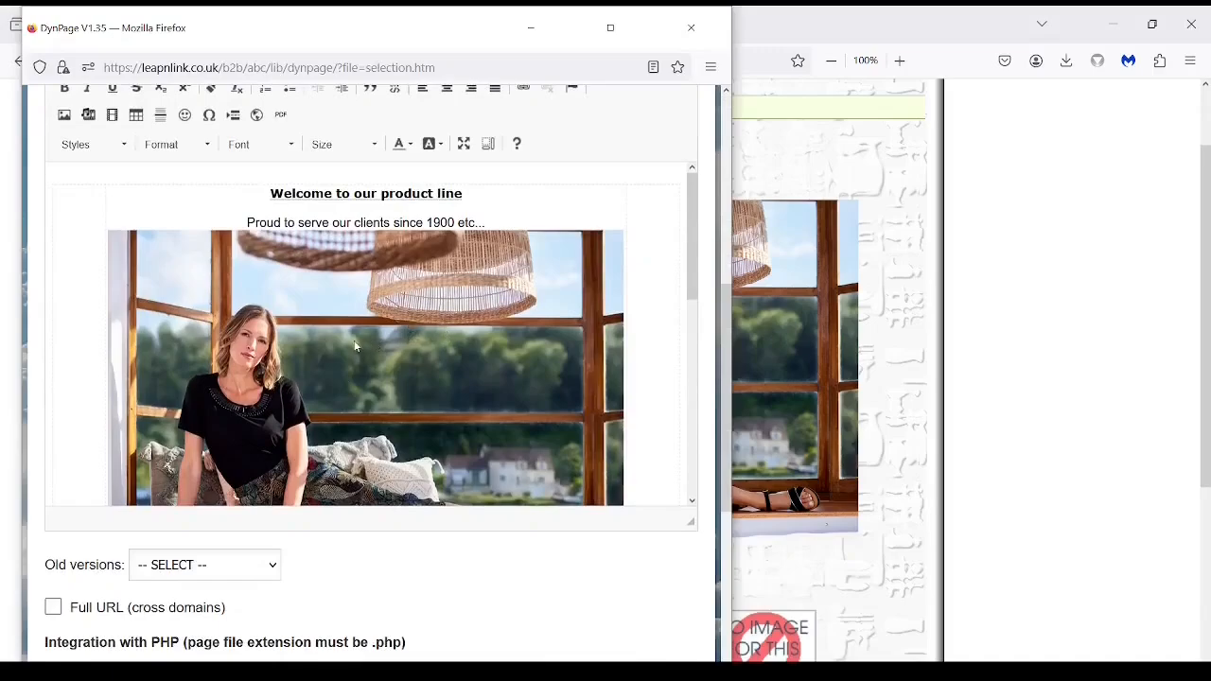
# Shrink the cover photo under the tagline by dragging its corner handle.
pyautogui.click(402, 351)
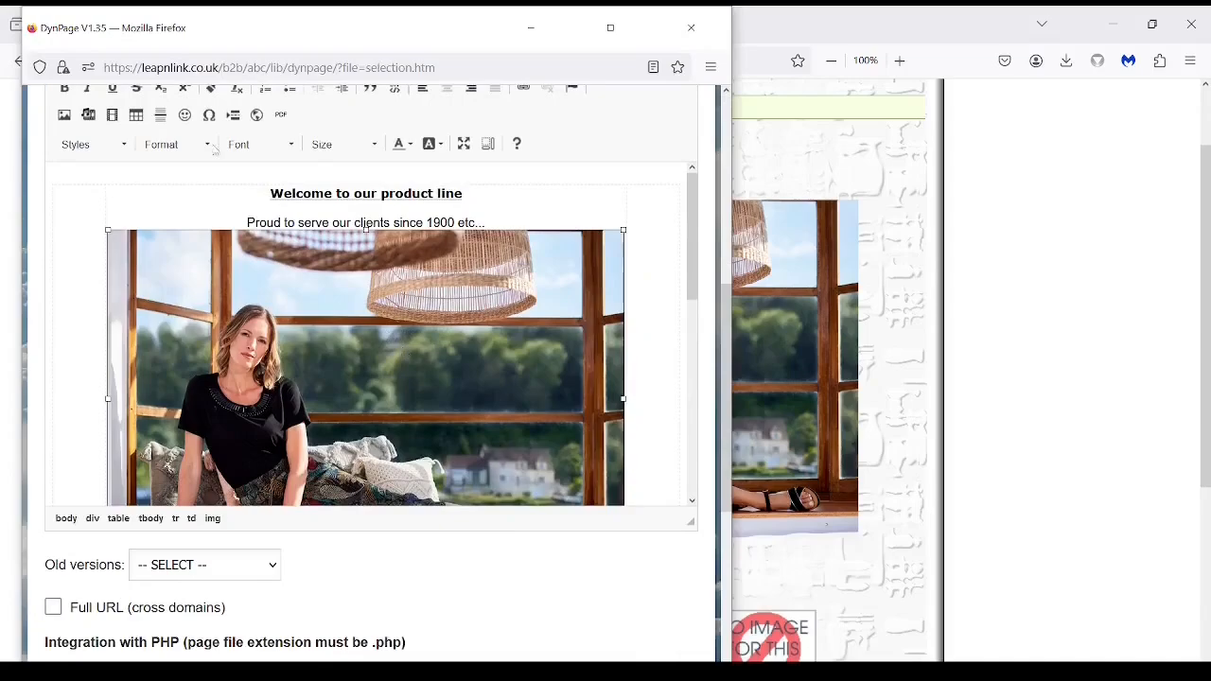
pyautogui.click(64, 115)
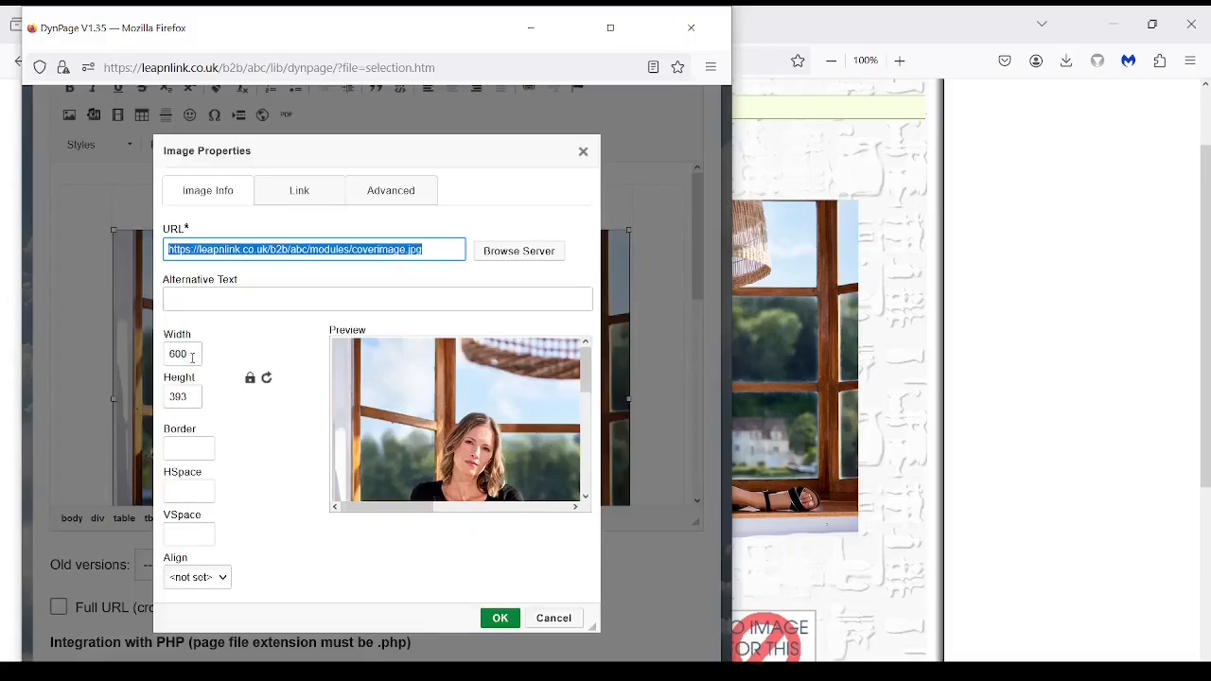
pyautogui.click(556, 618)
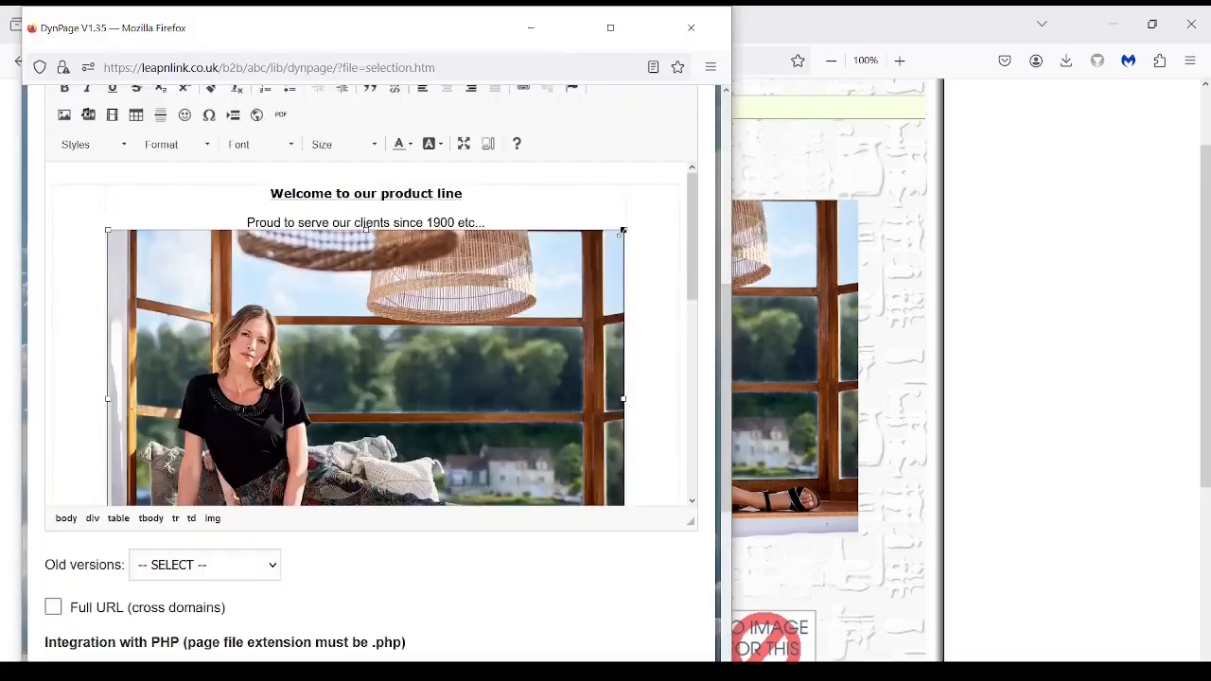
pyautogui.moveTo(623, 229); pyautogui.dragTo(498, 347)
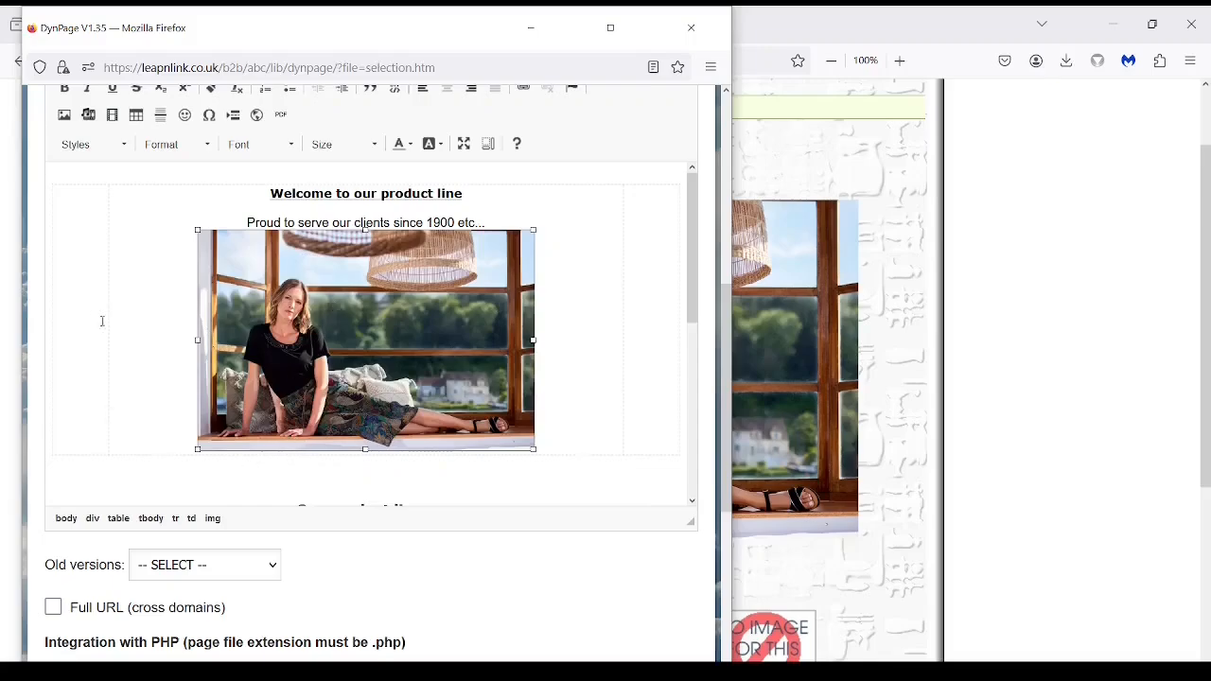
pyautogui.click(649, 347)
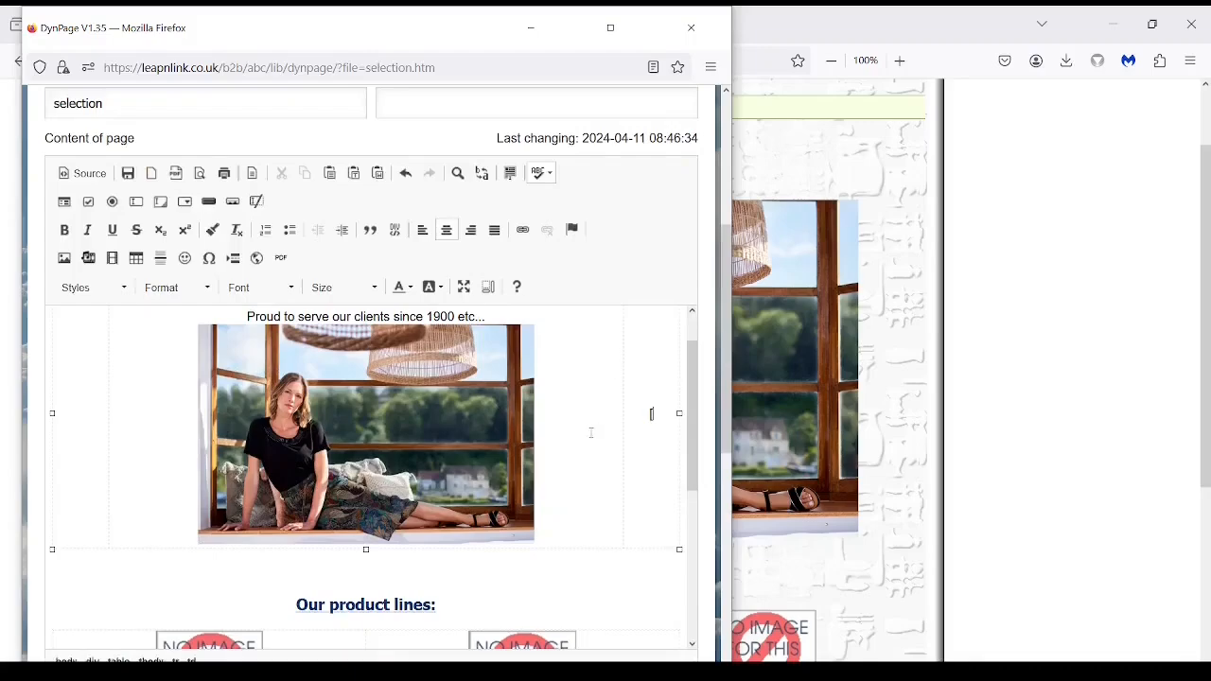
pyautogui.scroll(-3, 618, 406)
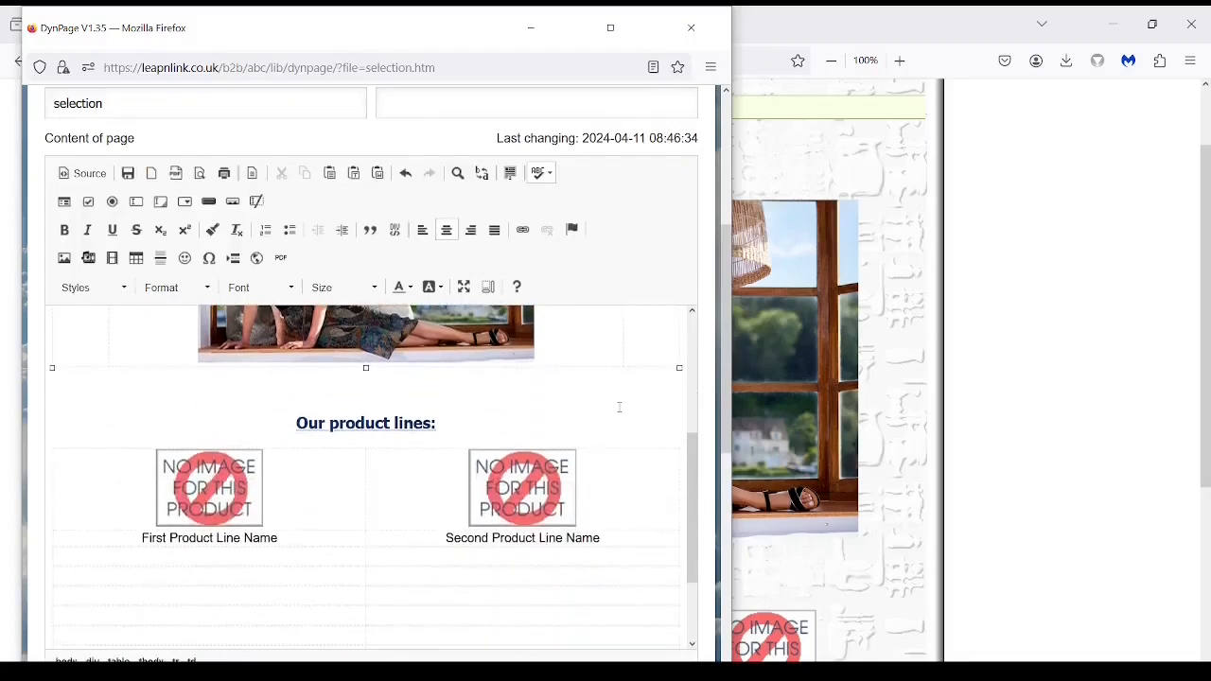
pyautogui.scroll(-2, 620, 406)
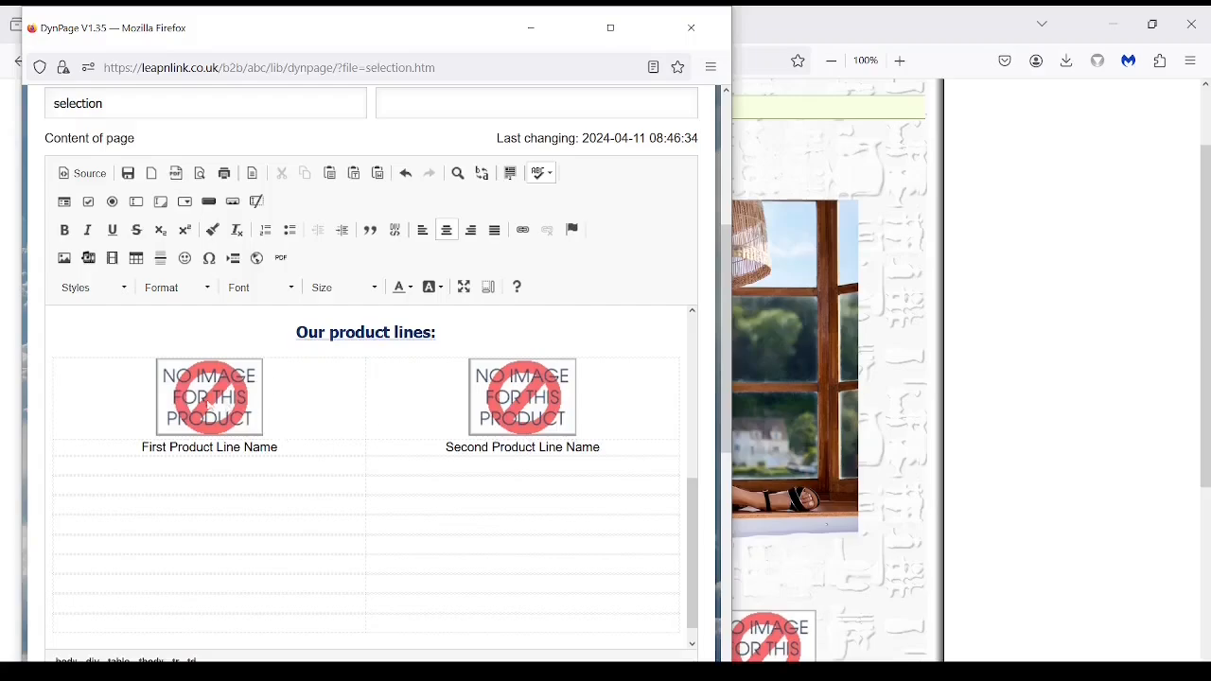
# Replace the first product line's placeholder image with coverimage.jpg at width 175.
pyautogui.click(215, 403)
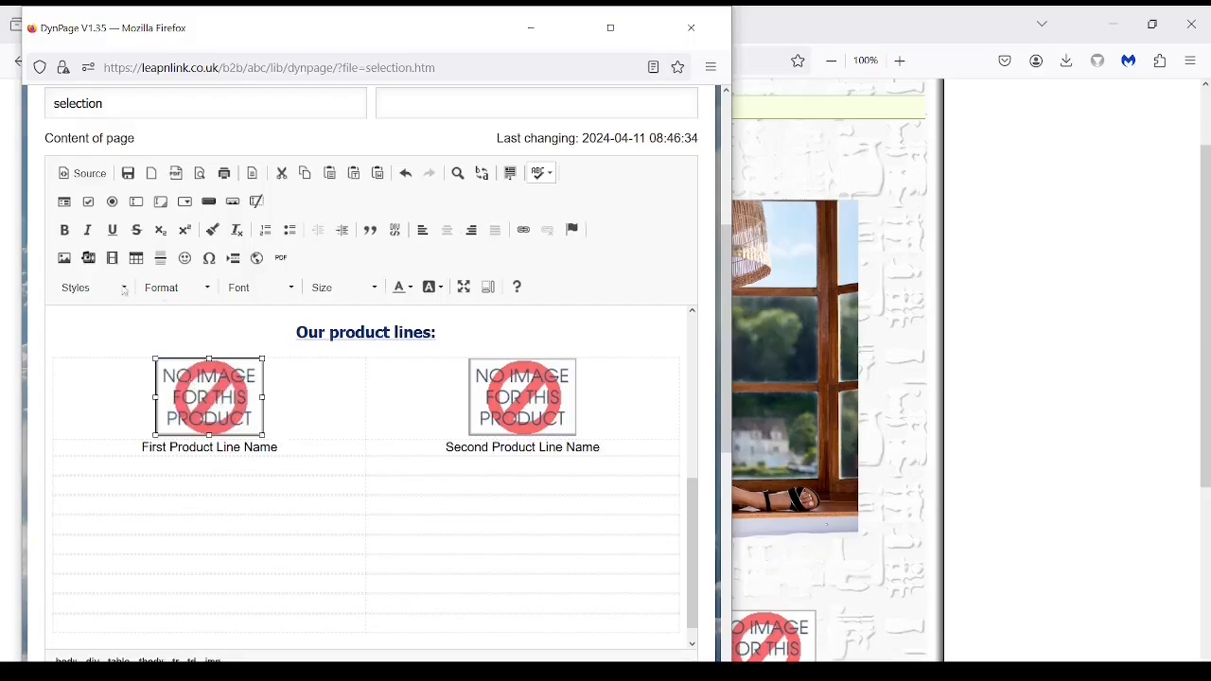
pyautogui.click(63, 258)
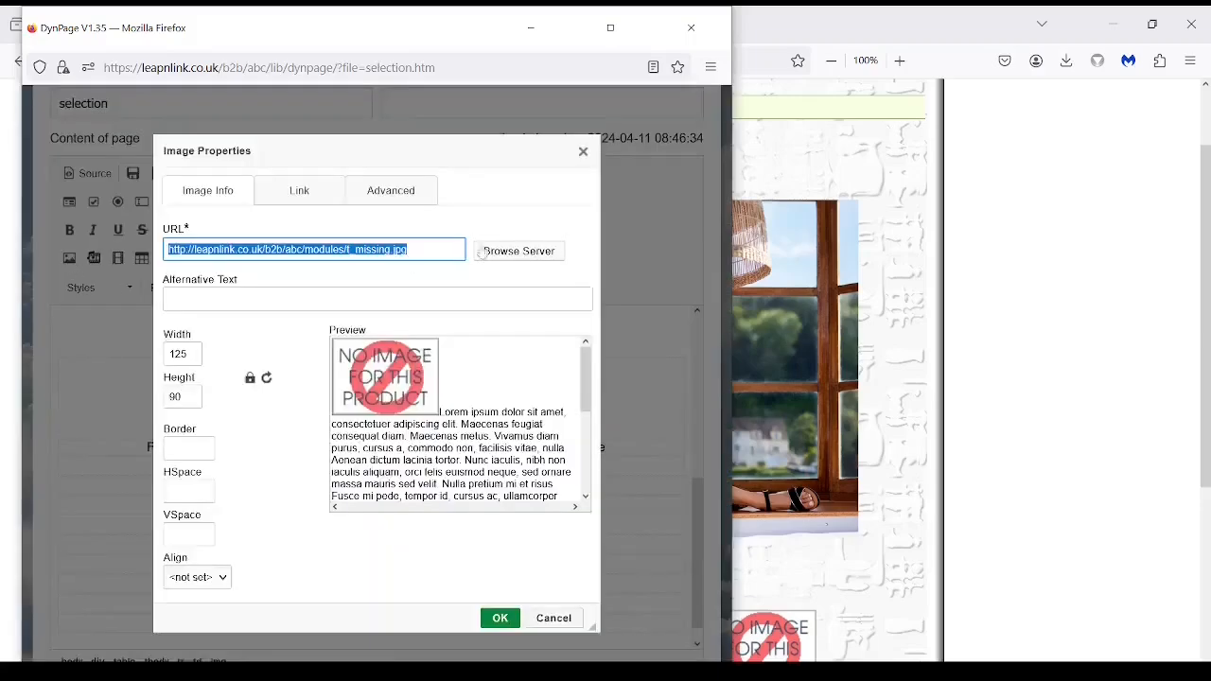
pyautogui.click(532, 252)
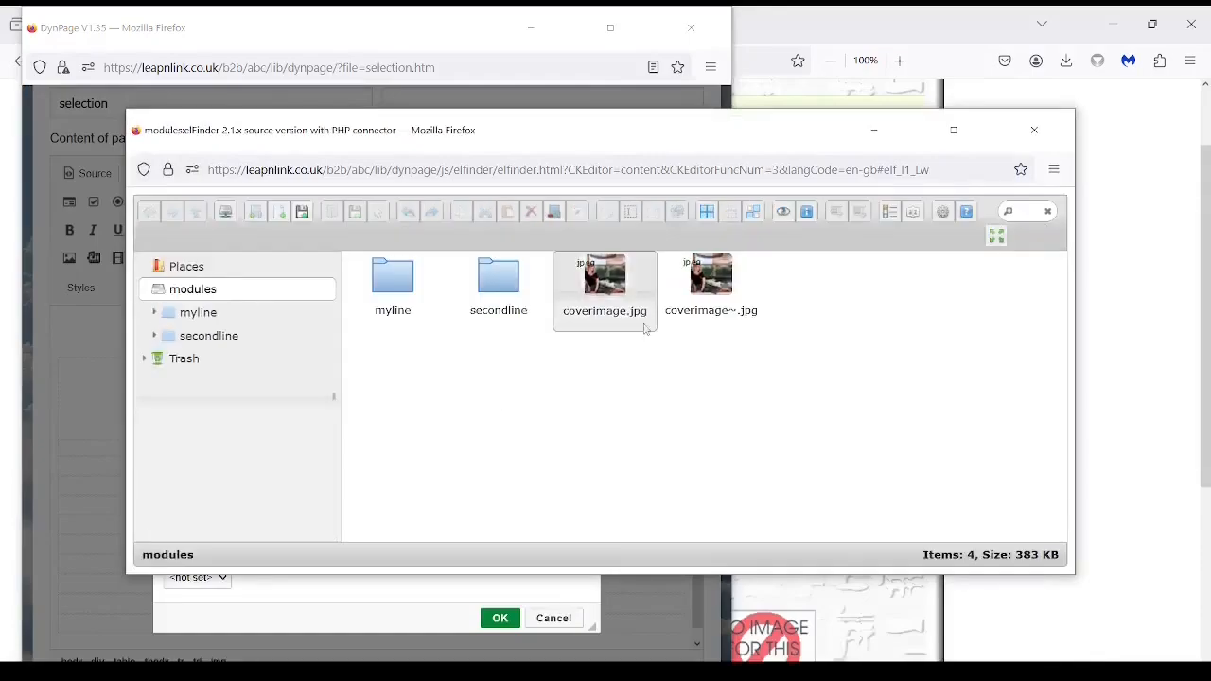
pyautogui.click(615, 282)
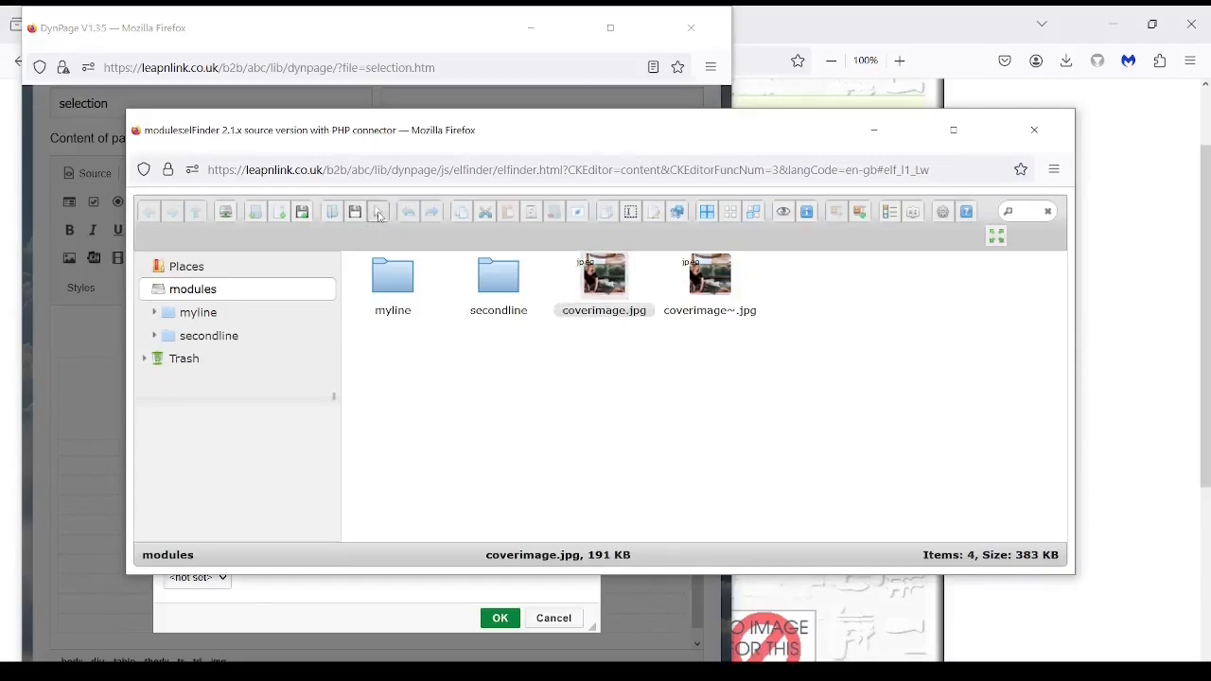
pyautogui.click(379, 214)
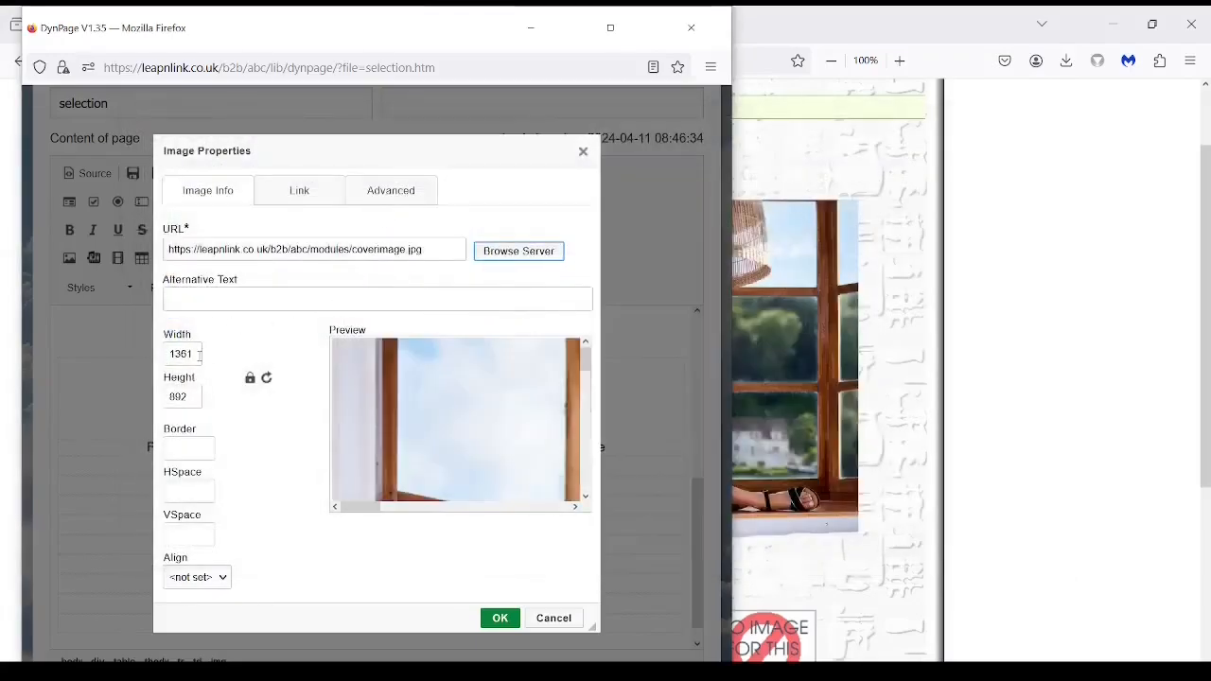
pyautogui.moveTo(198, 354); pyautogui.dragTo(167, 356)
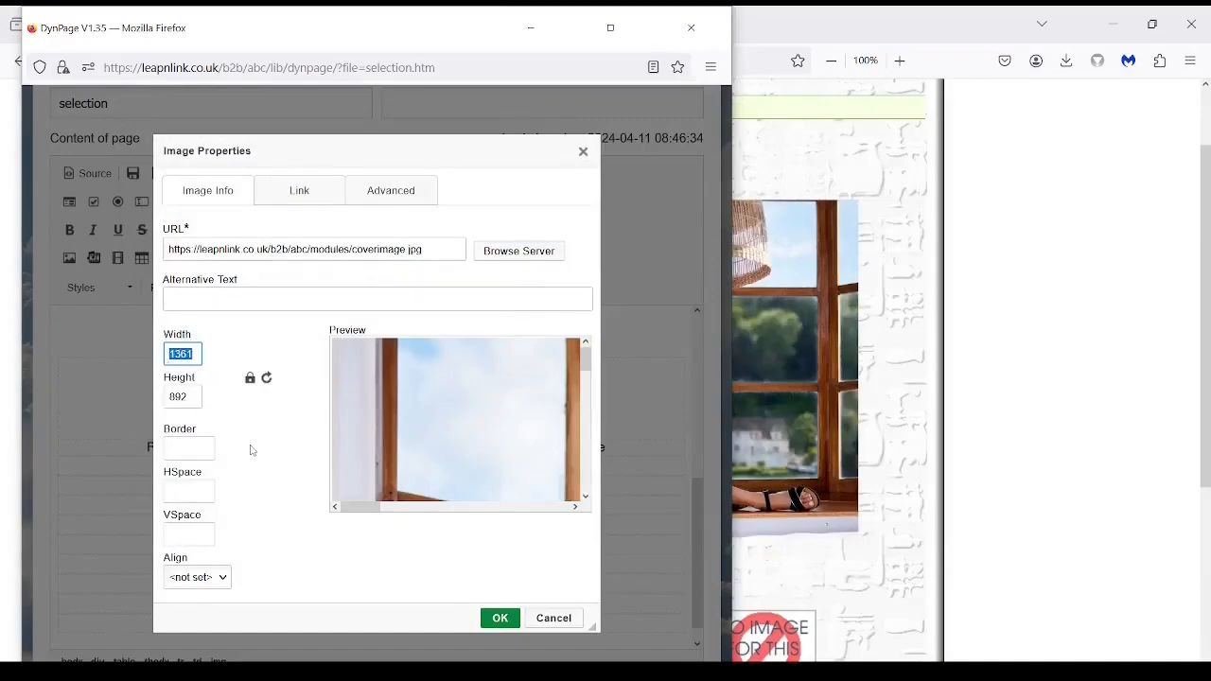
pyautogui.write('175')
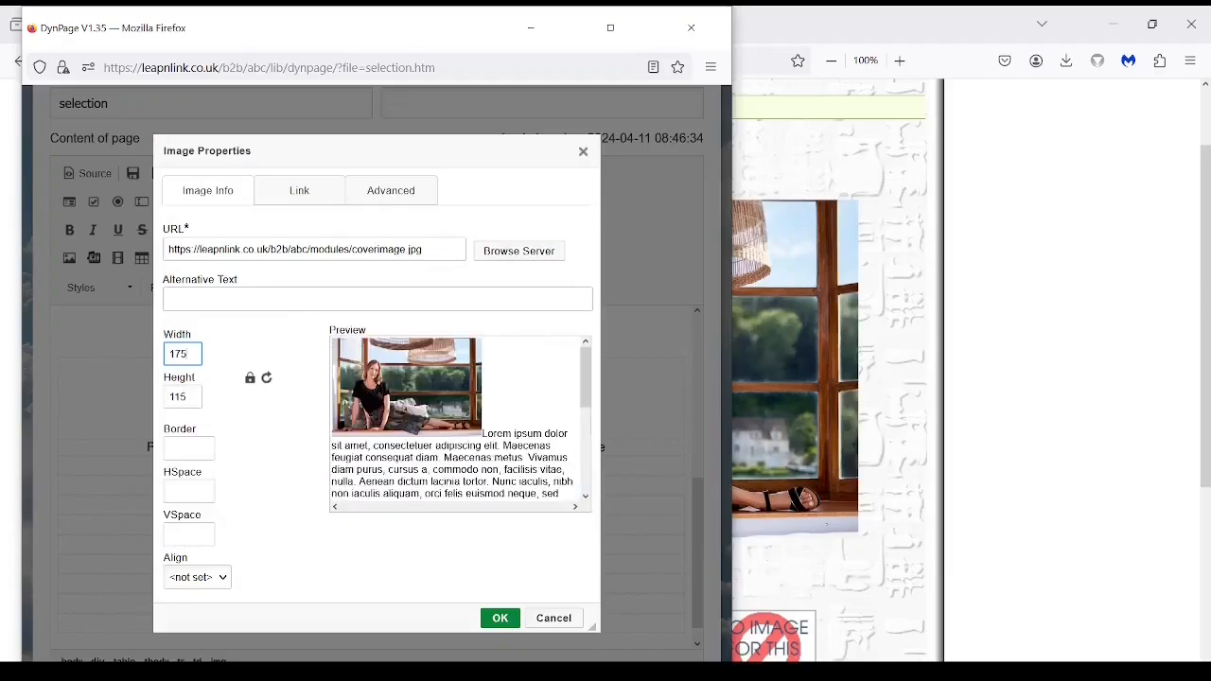
pyautogui.click(501, 618)
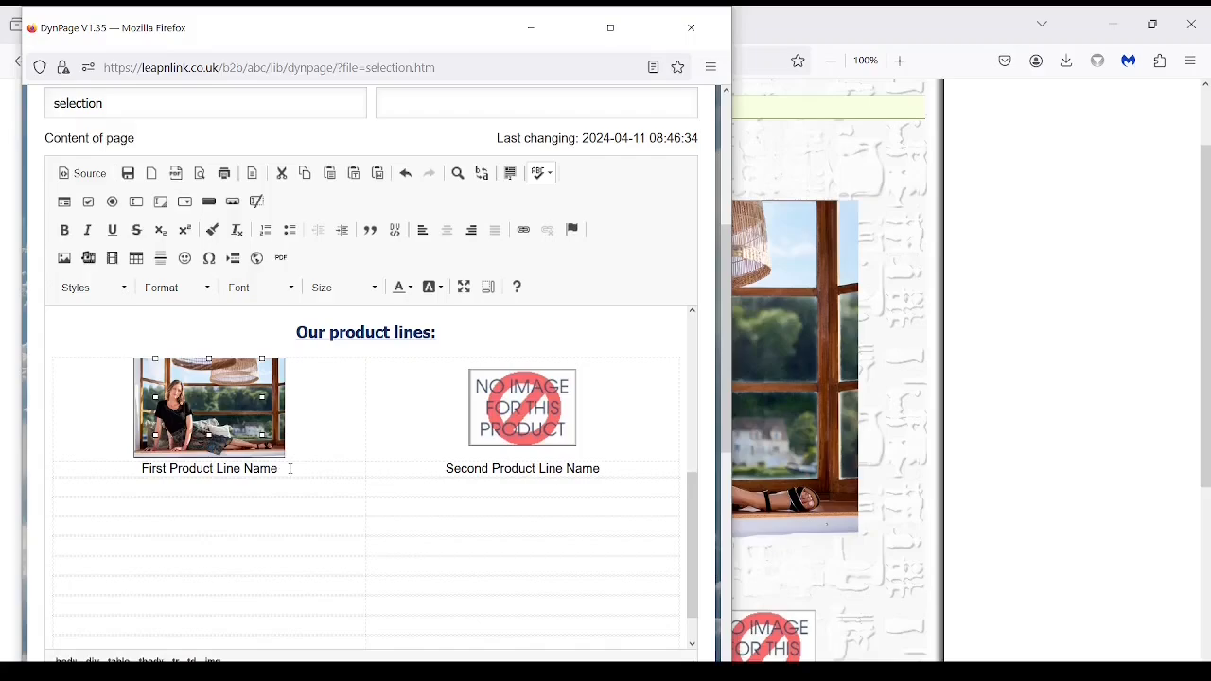
# Link the first product-line photo to myline/index.html on the server.
pyautogui.click(218, 414)
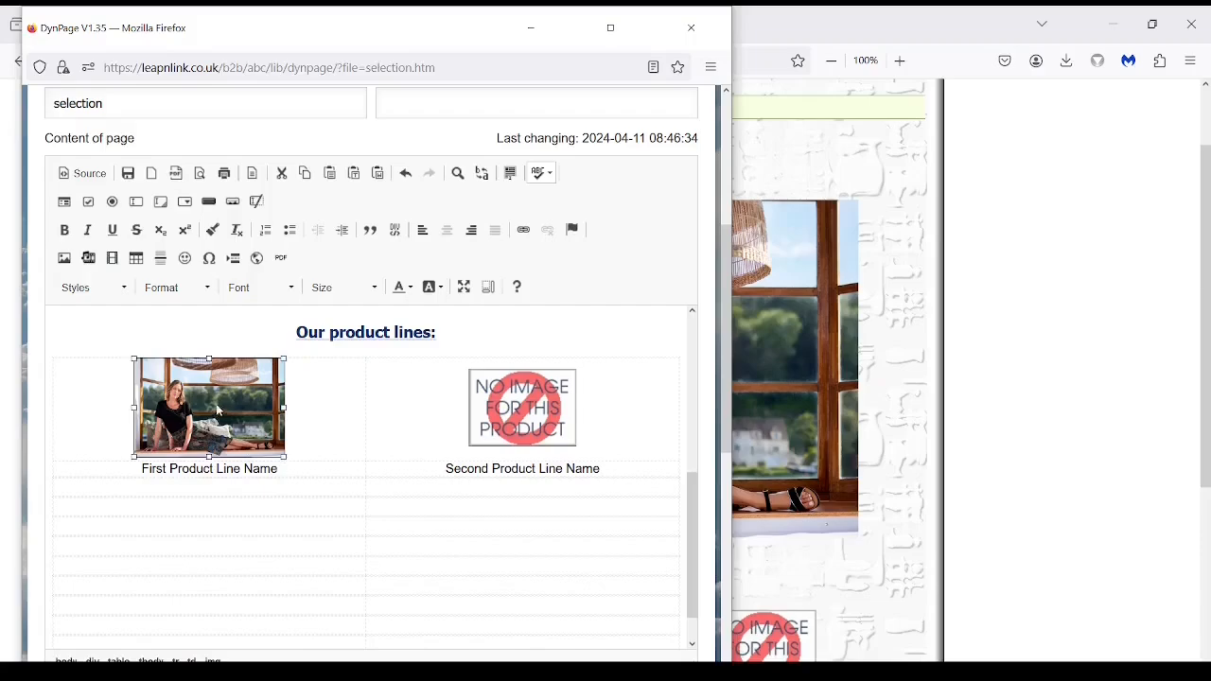
pyautogui.click(524, 231)
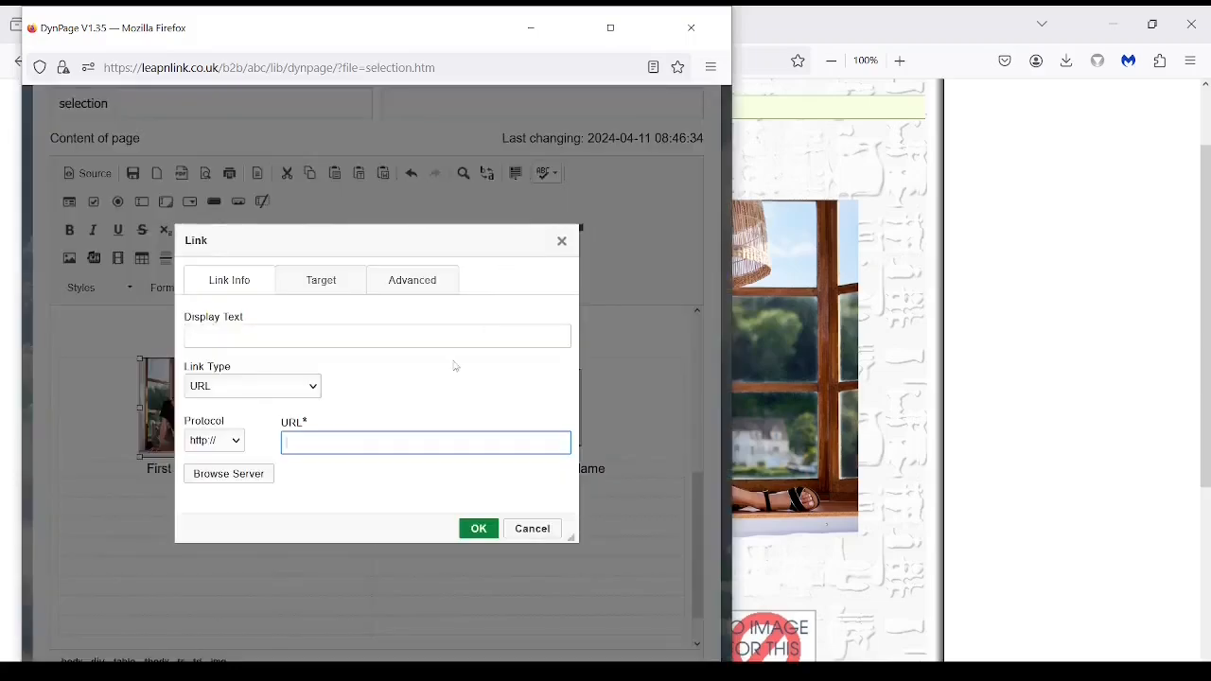
pyautogui.click(234, 476)
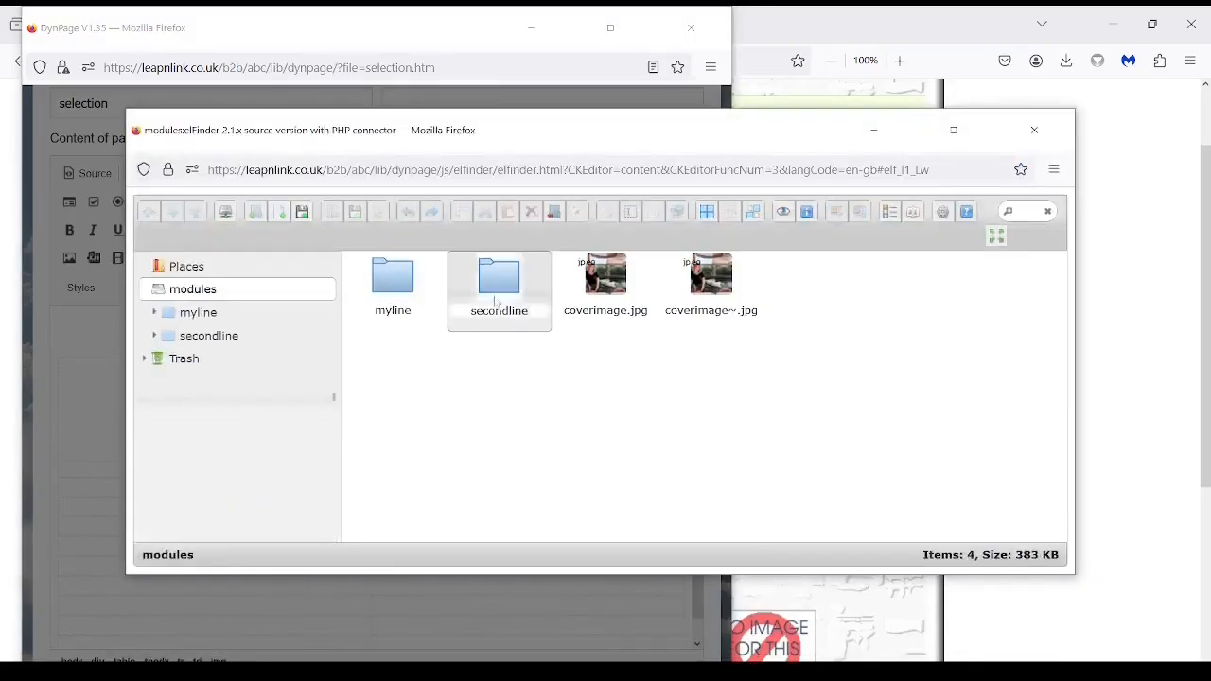
pyautogui.doubleClick(393, 282)
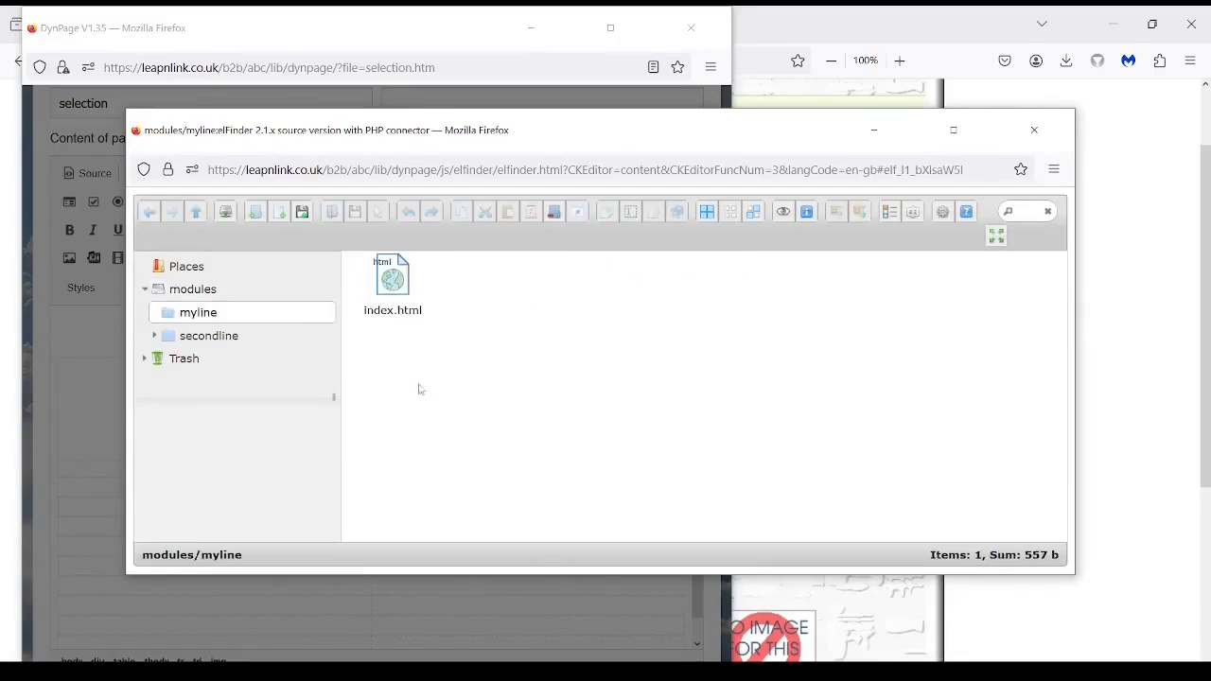
pyautogui.click(398, 289)
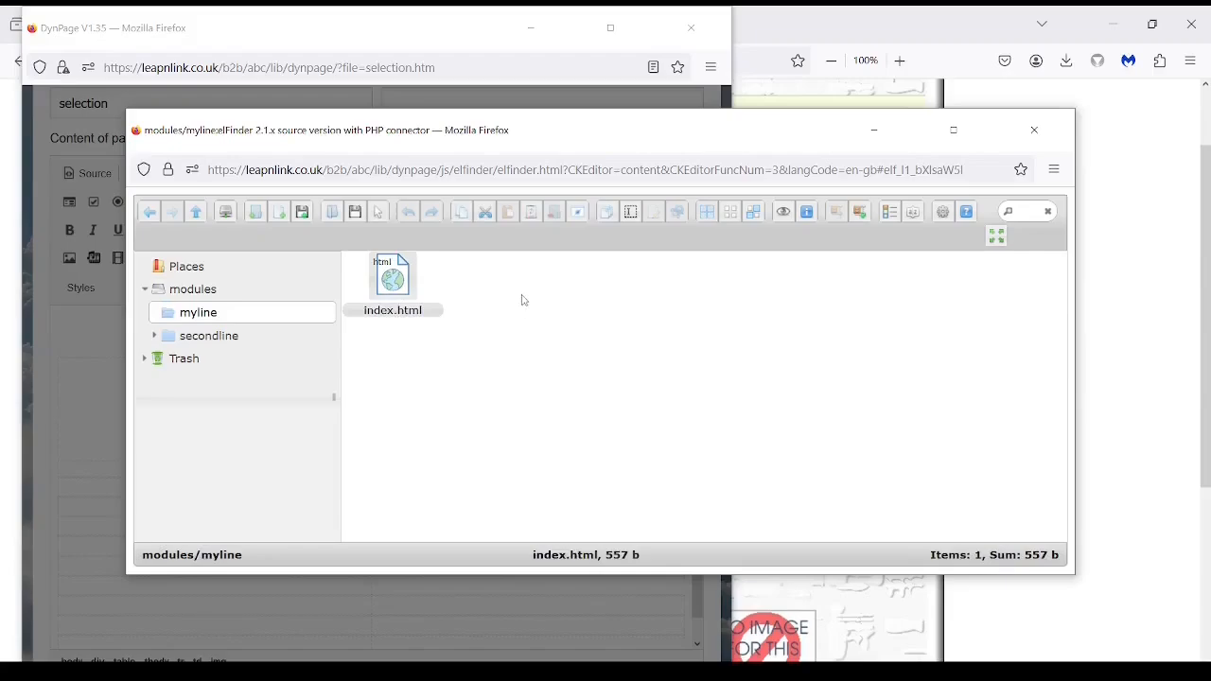
pyautogui.click(379, 213)
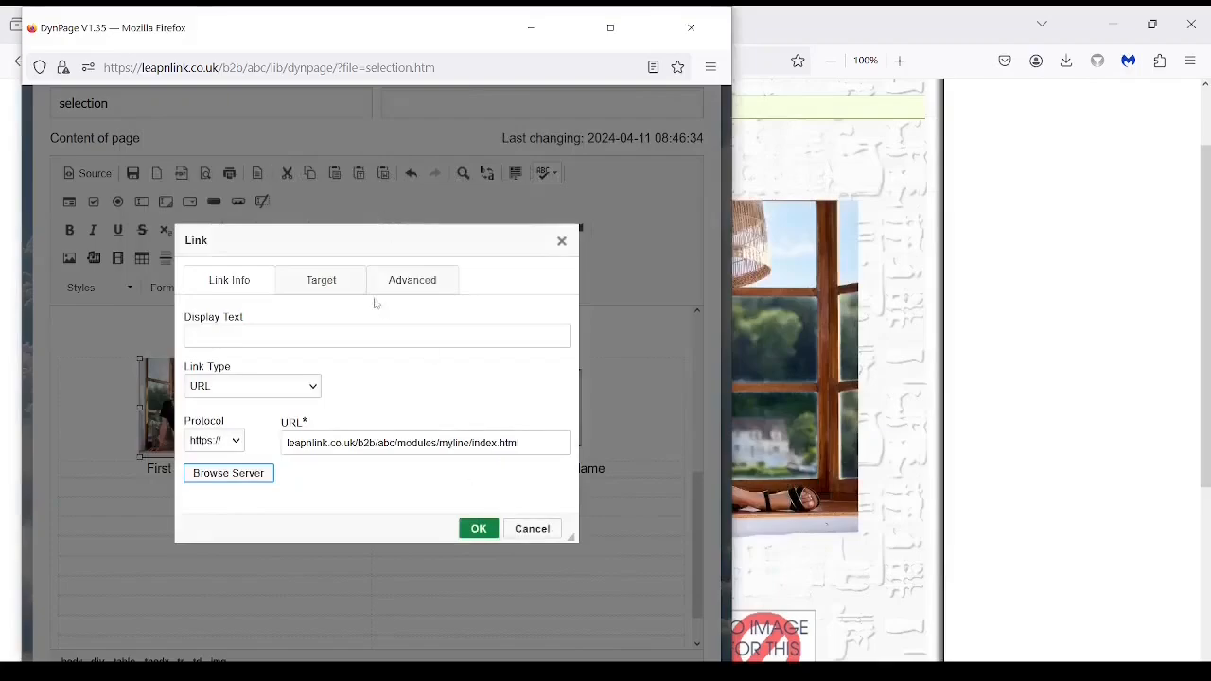
# Set the photo link's target to Same Window (_self) and confirm.
pyautogui.click(321, 284)
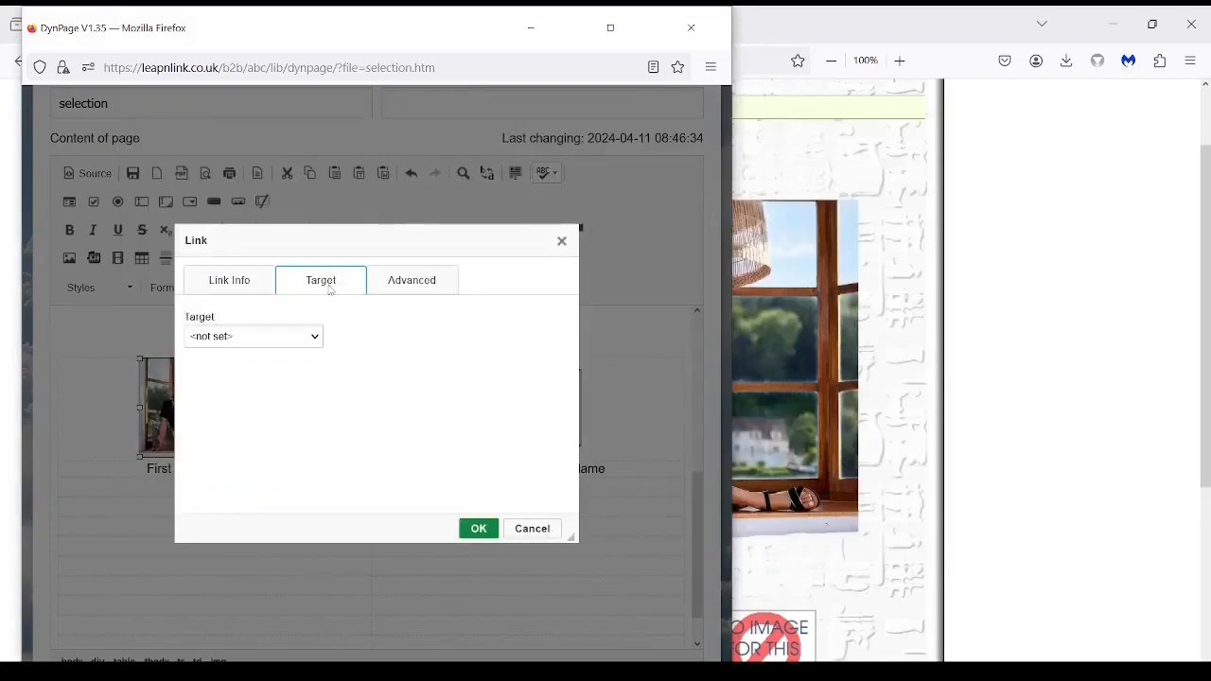
pyautogui.click(287, 341)
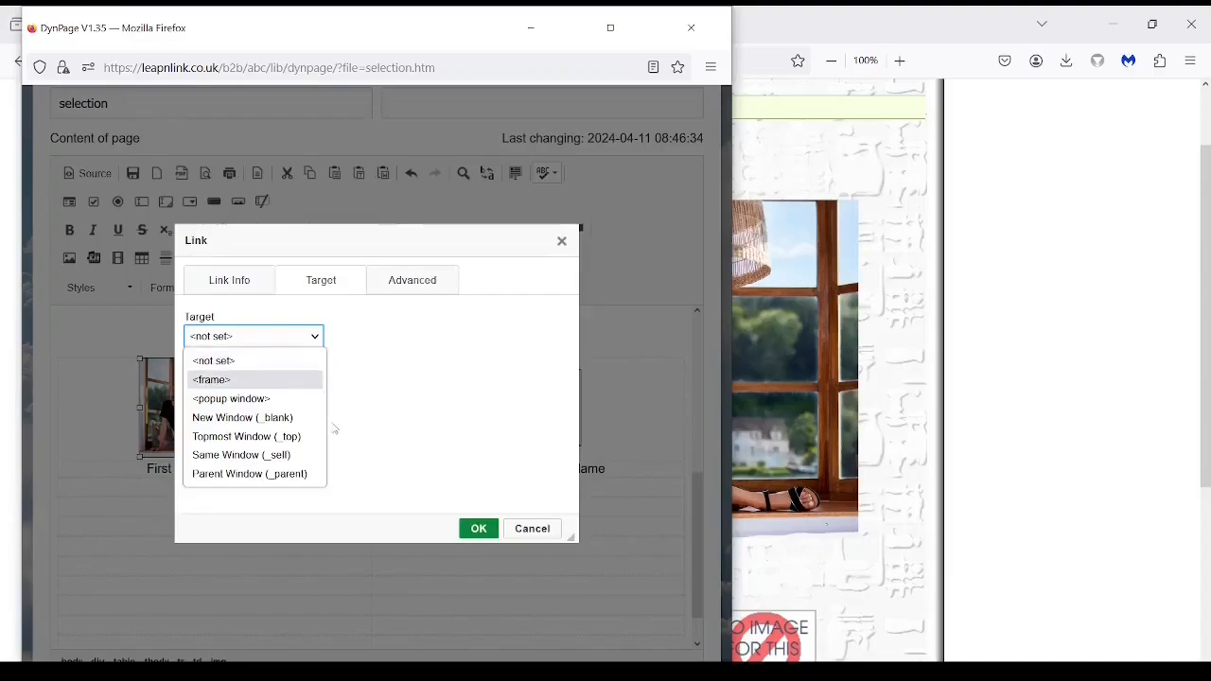
pyautogui.click(257, 458)
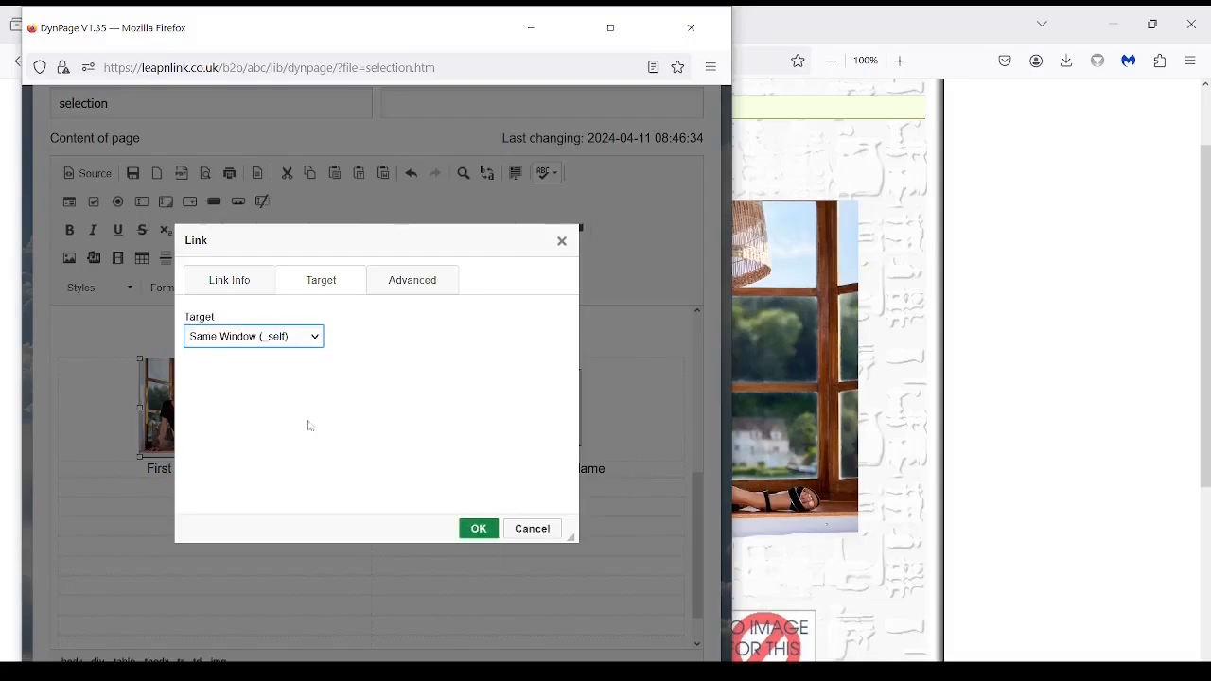
pyautogui.click(315, 343)
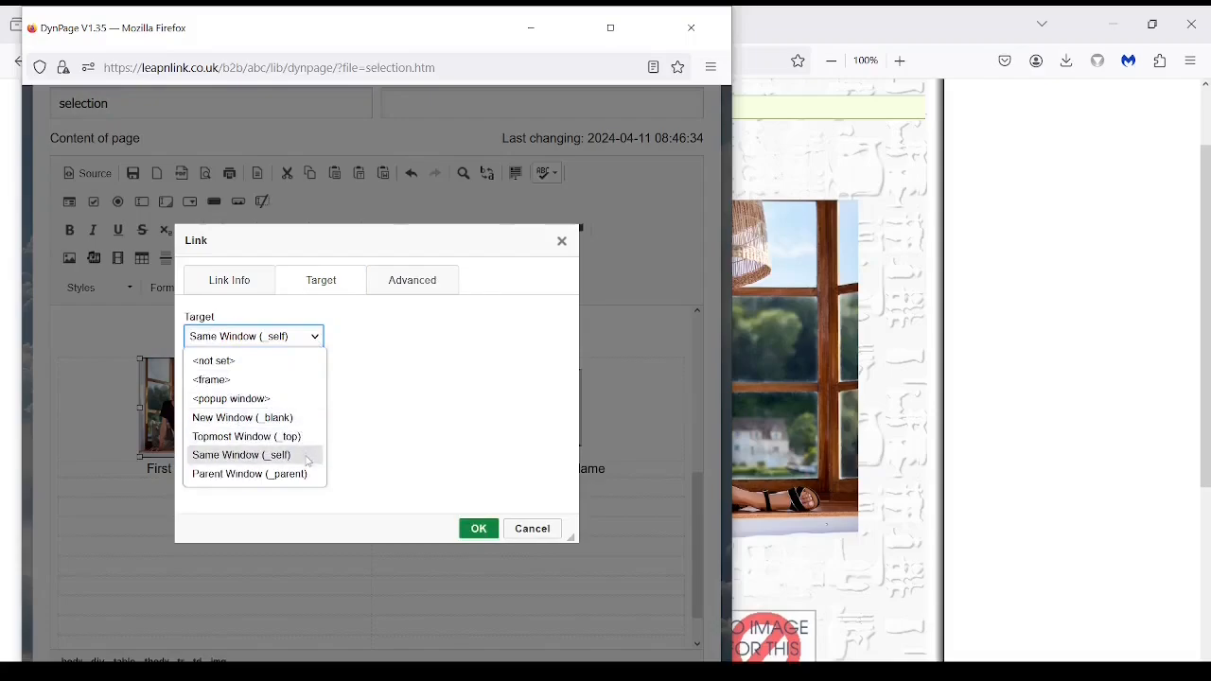
pyautogui.click(480, 530)
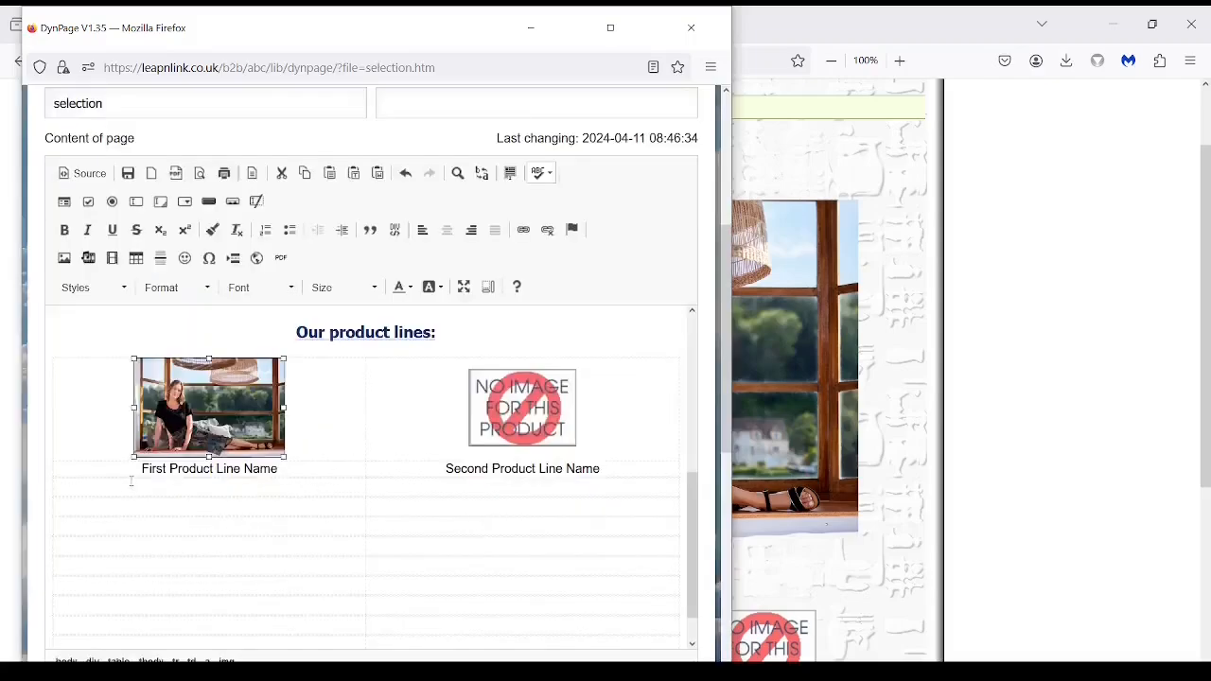
# Link the 'First Product Line Name' text to myline/index.html, opening in Same Window (_self).
pyautogui.moveTo(139, 468); pyautogui.dragTo(290, 470)
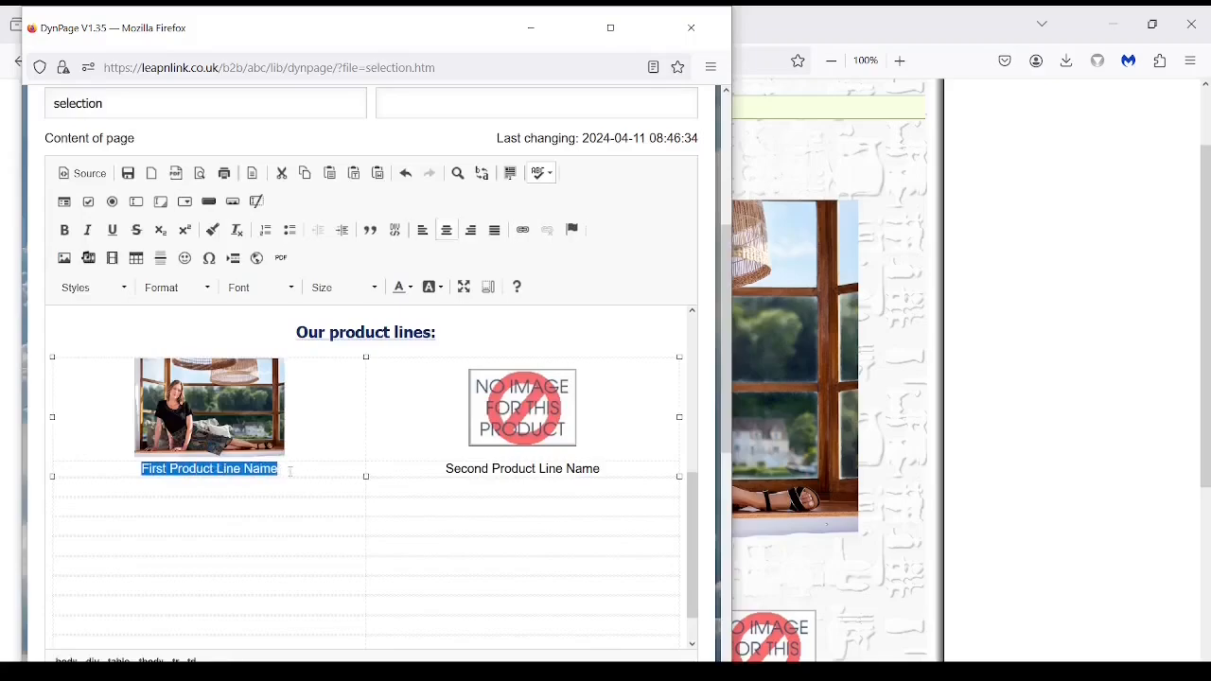
pyautogui.click(522, 231)
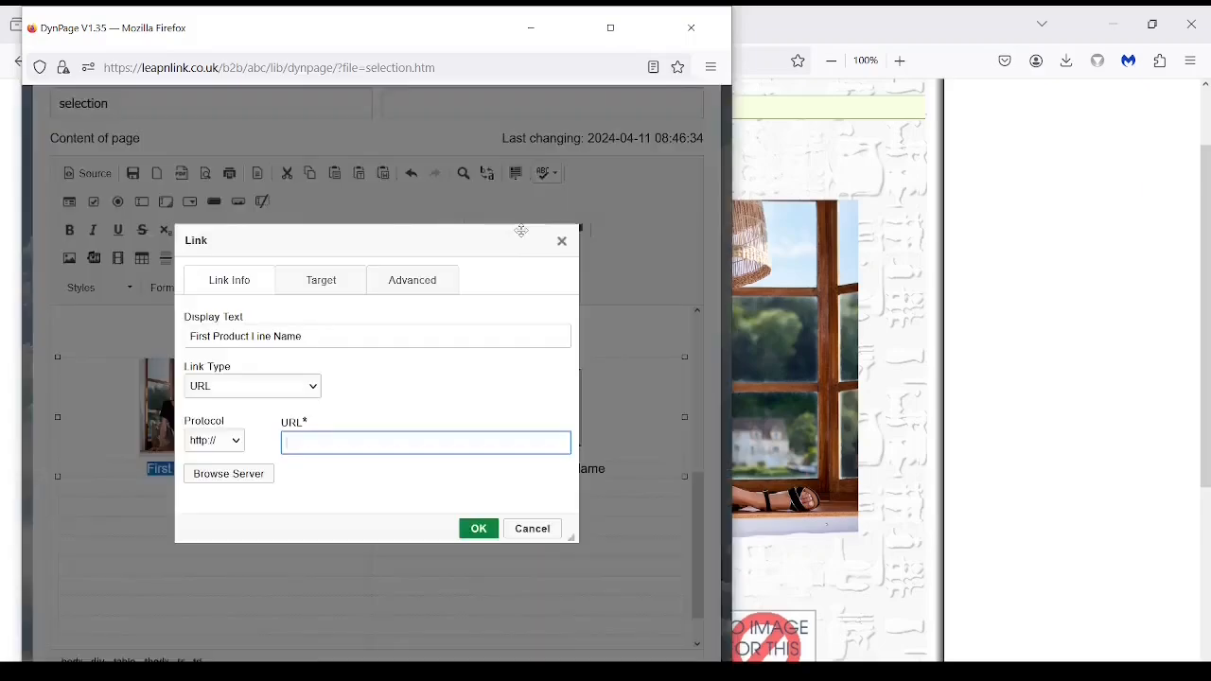
pyautogui.click(228, 474)
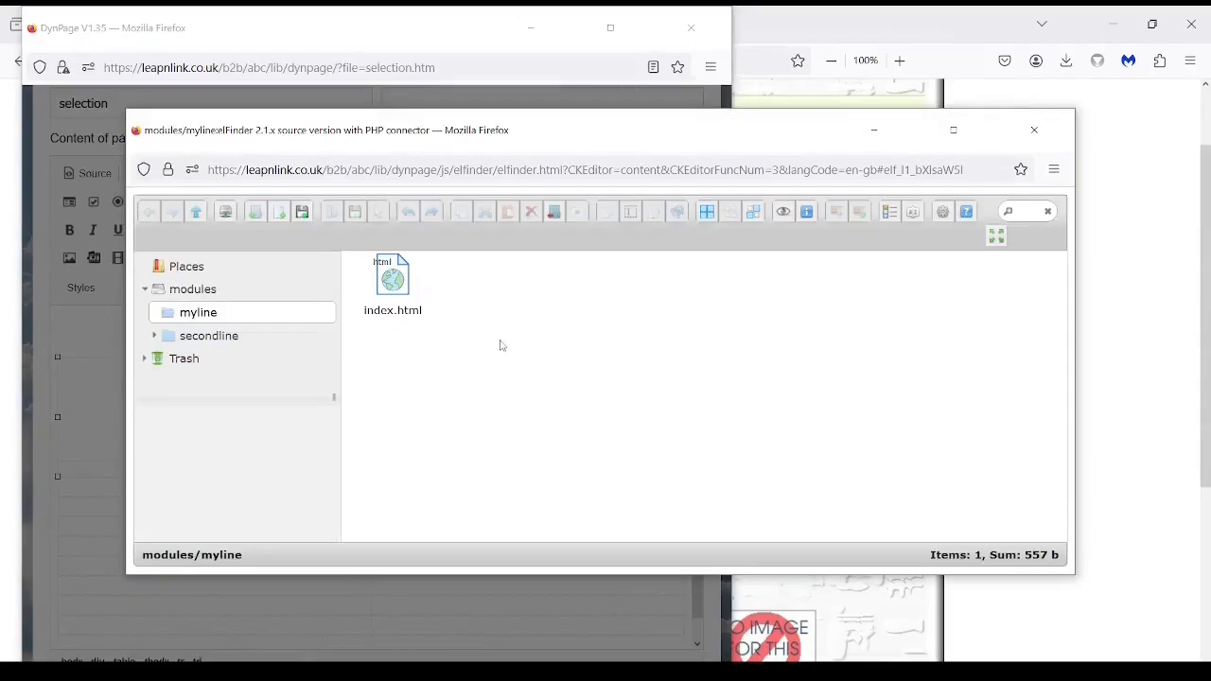
pyautogui.click(427, 286)
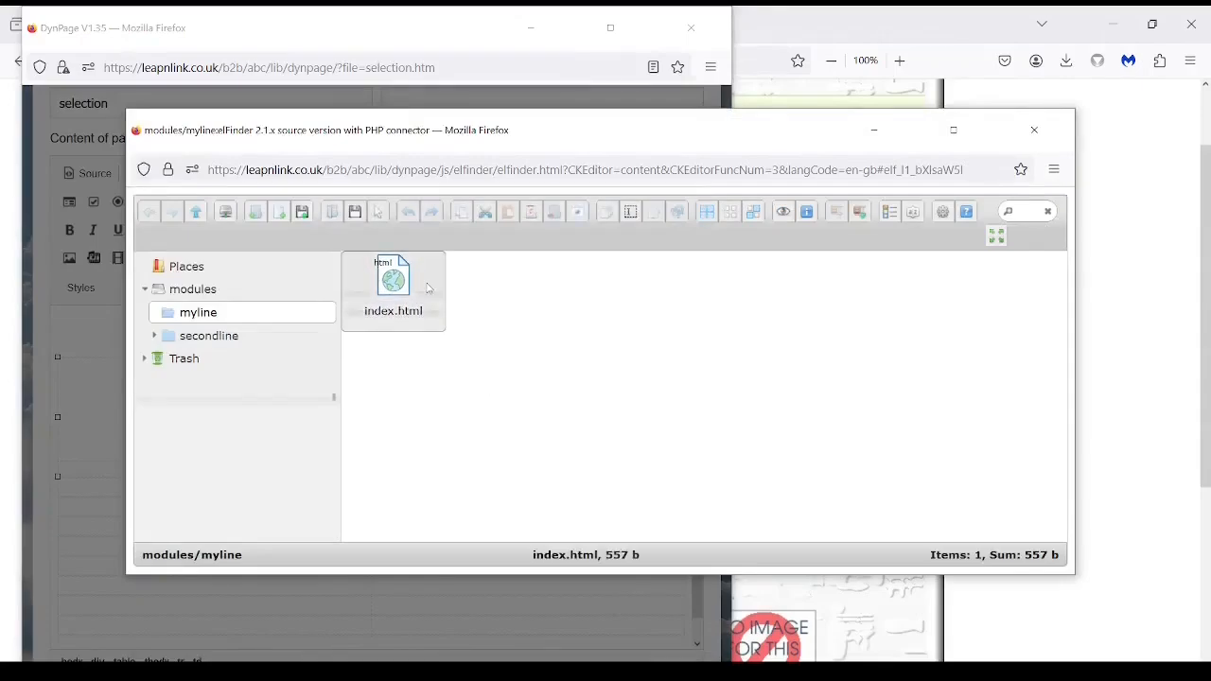
pyautogui.click(379, 212)
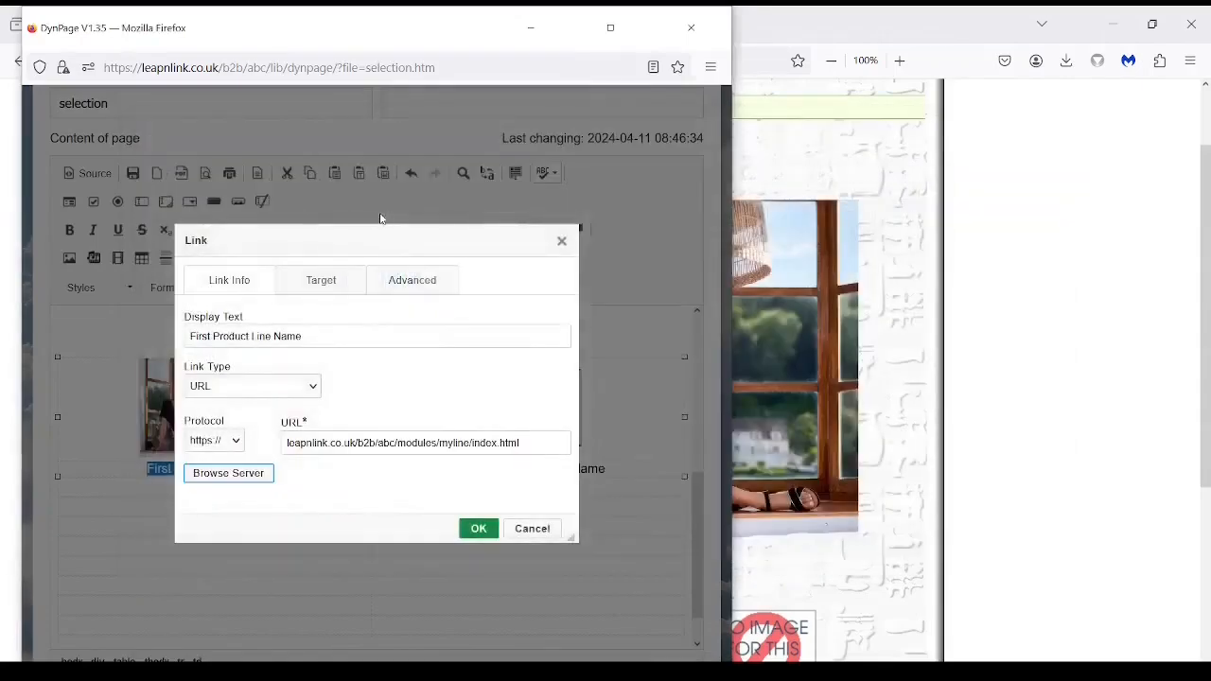
pyautogui.click(331, 283)
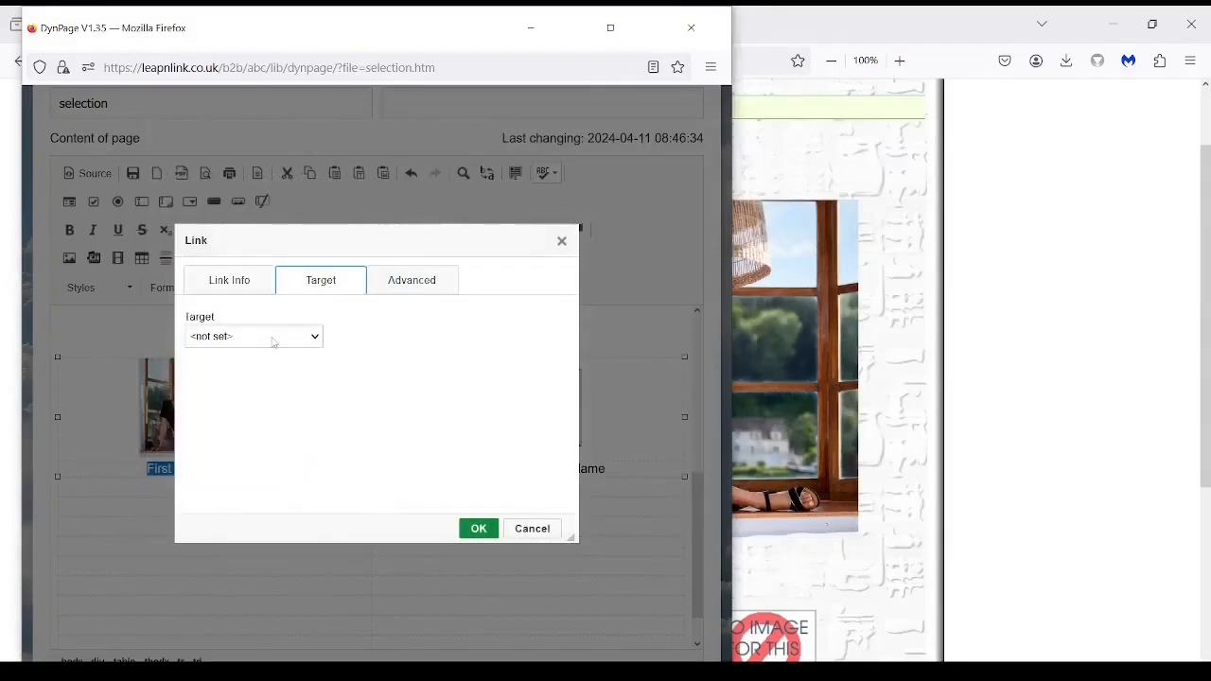
pyautogui.click(274, 338)
pyautogui.click(258, 455)
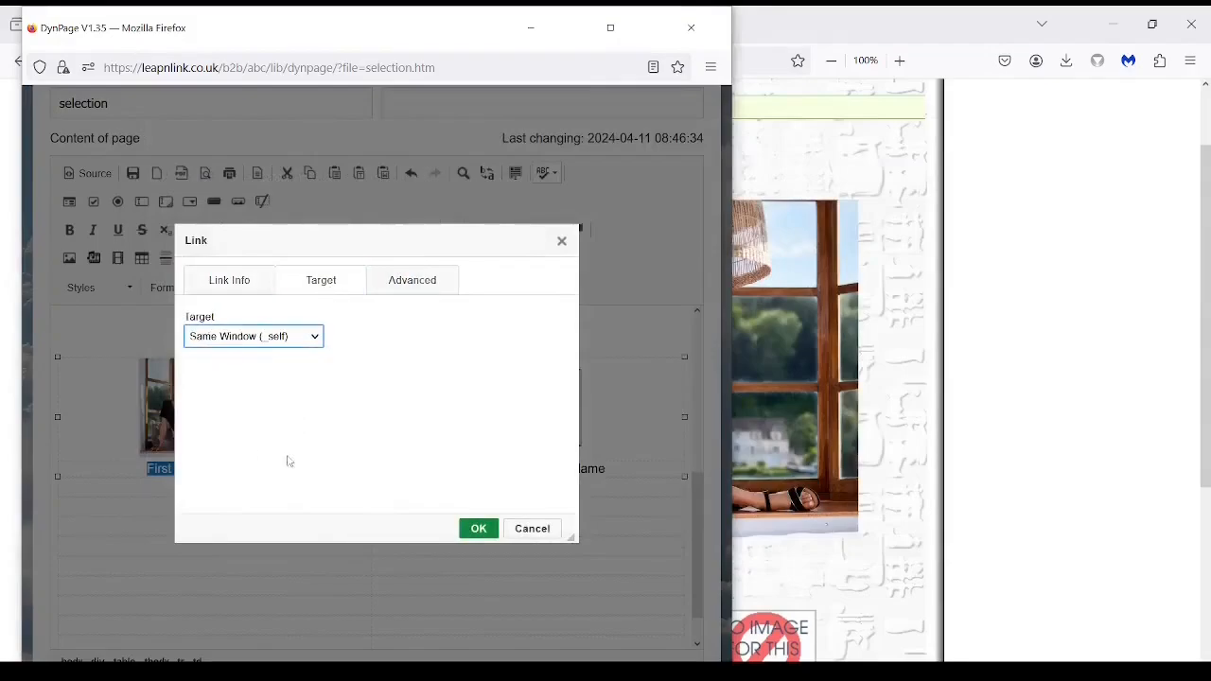
pyautogui.click(476, 529)
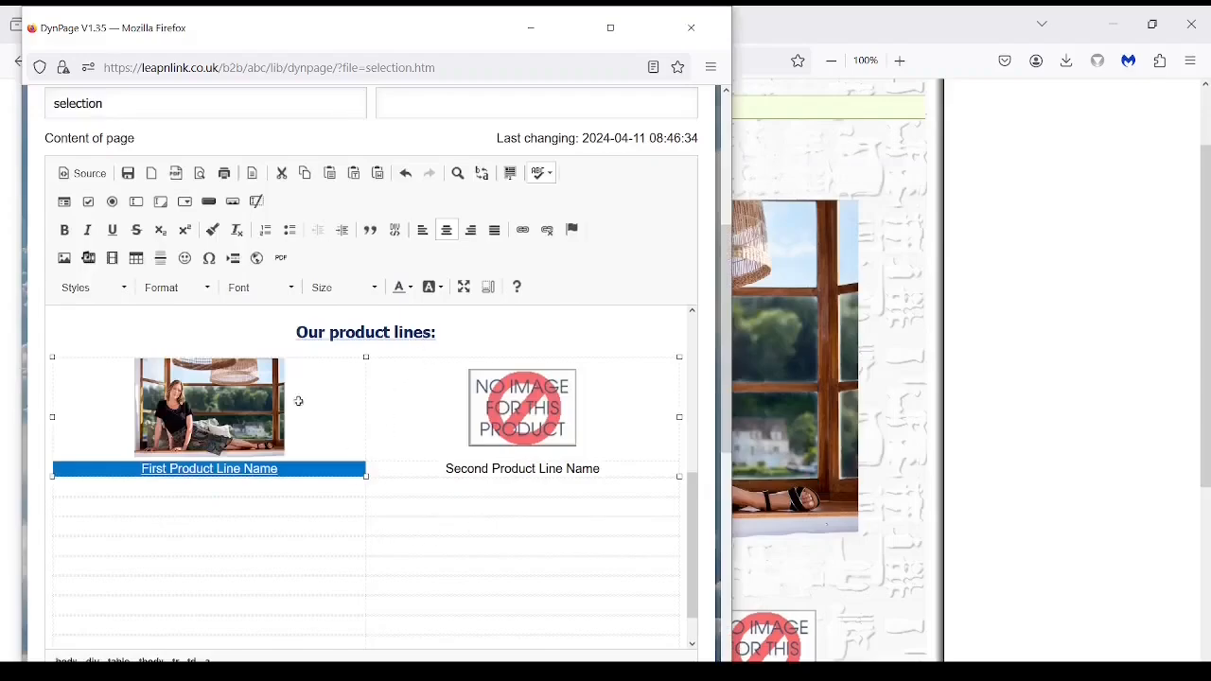
# Save the page, reload the live shop, and test the first product-line photo's link.
pyautogui.click(128, 173)
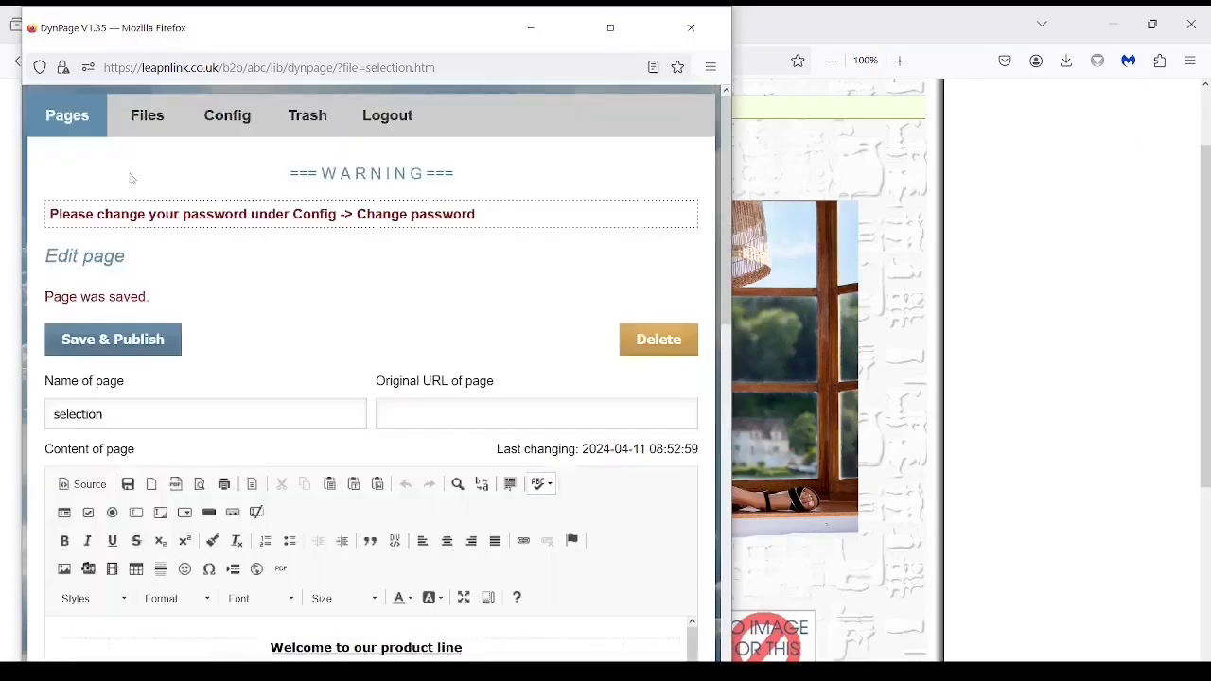
pyautogui.click(989, 318)
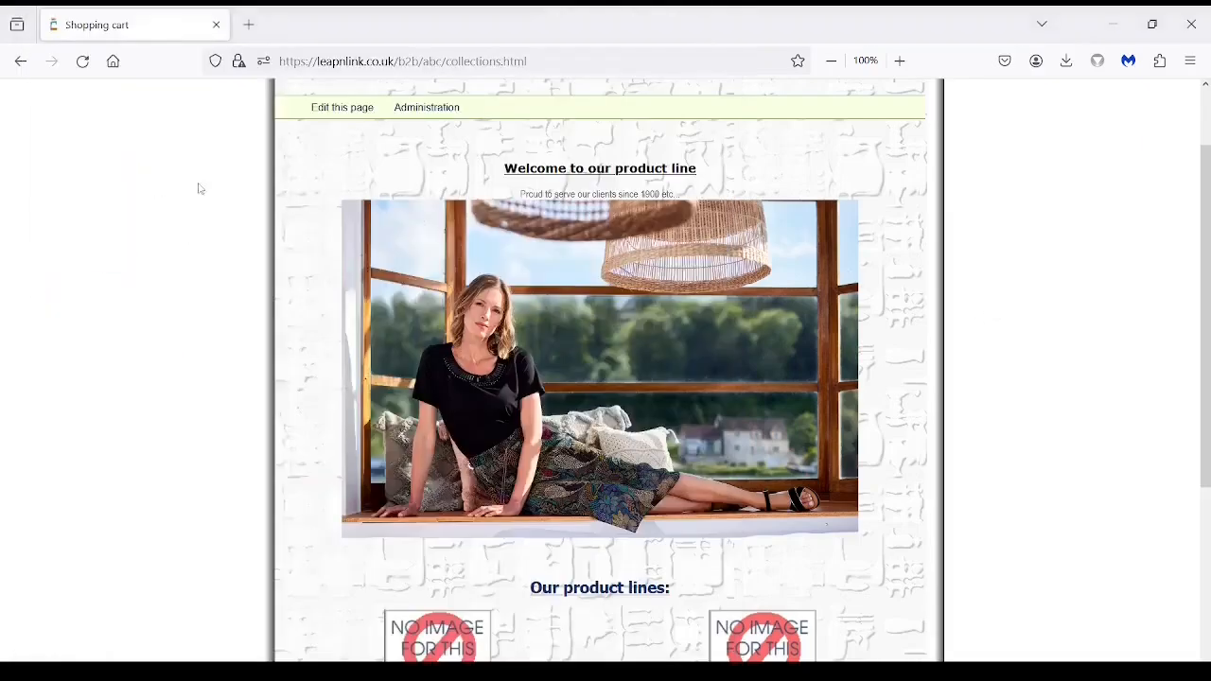
pyautogui.click(82, 61)
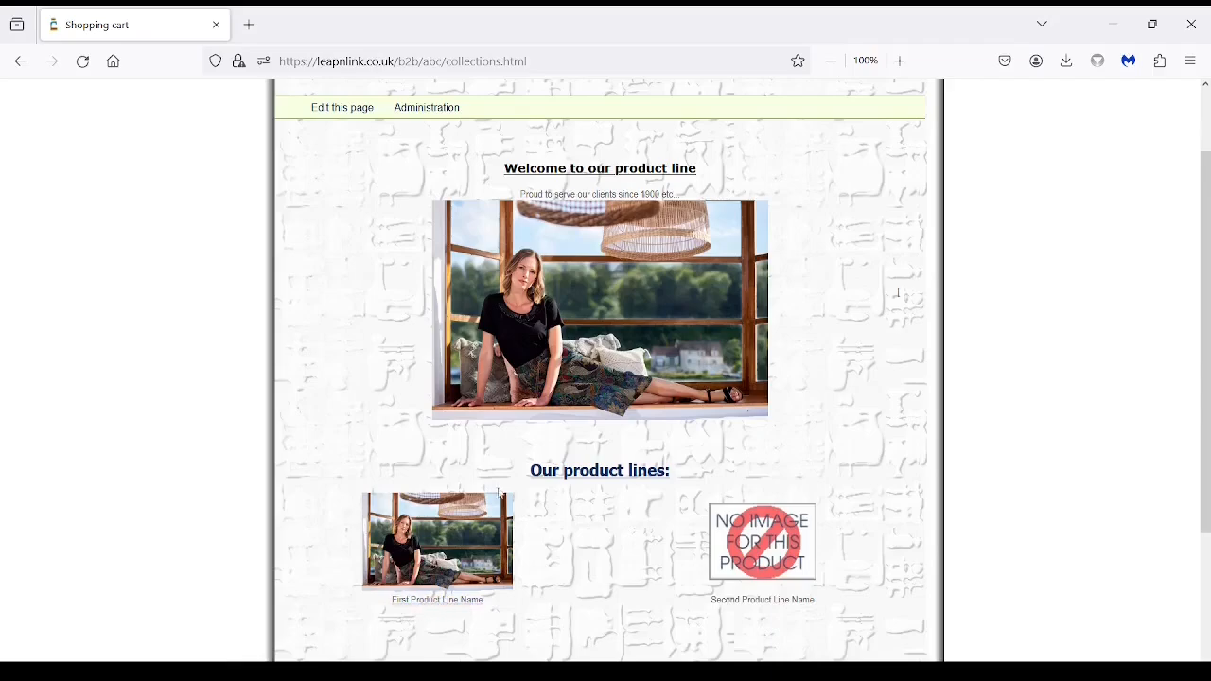
pyautogui.click(432, 532)
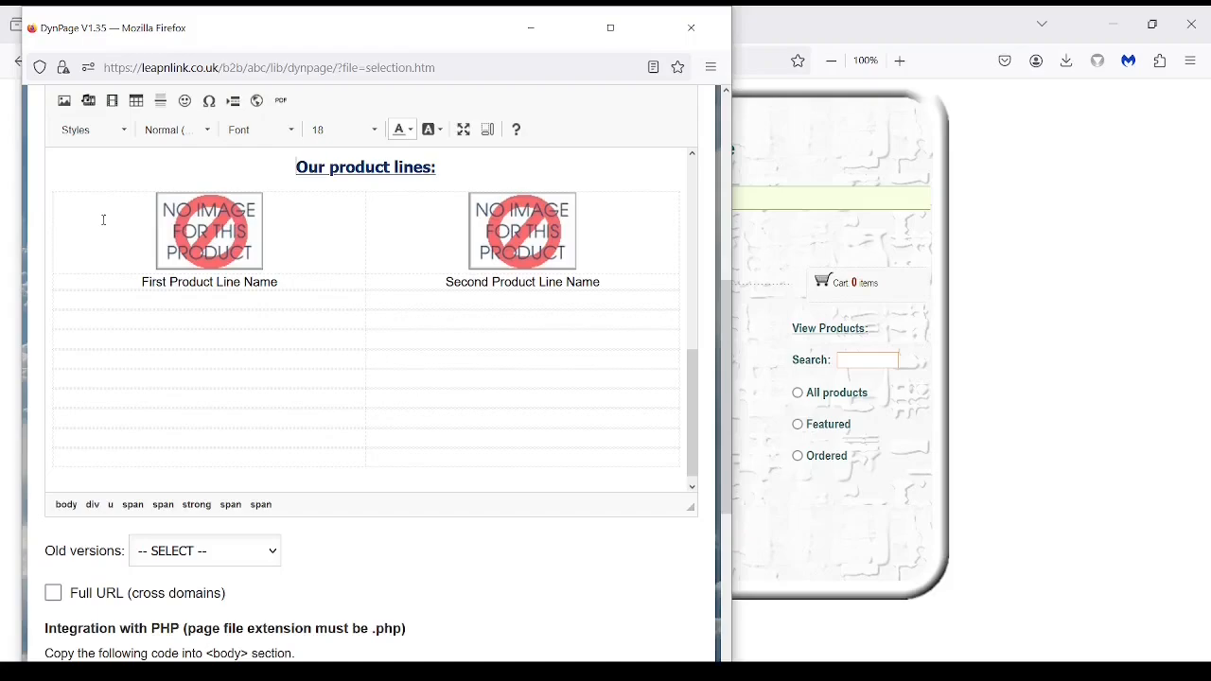
# Copy the product lines row holding both placeholder entries.
pyautogui.click(104, 220)
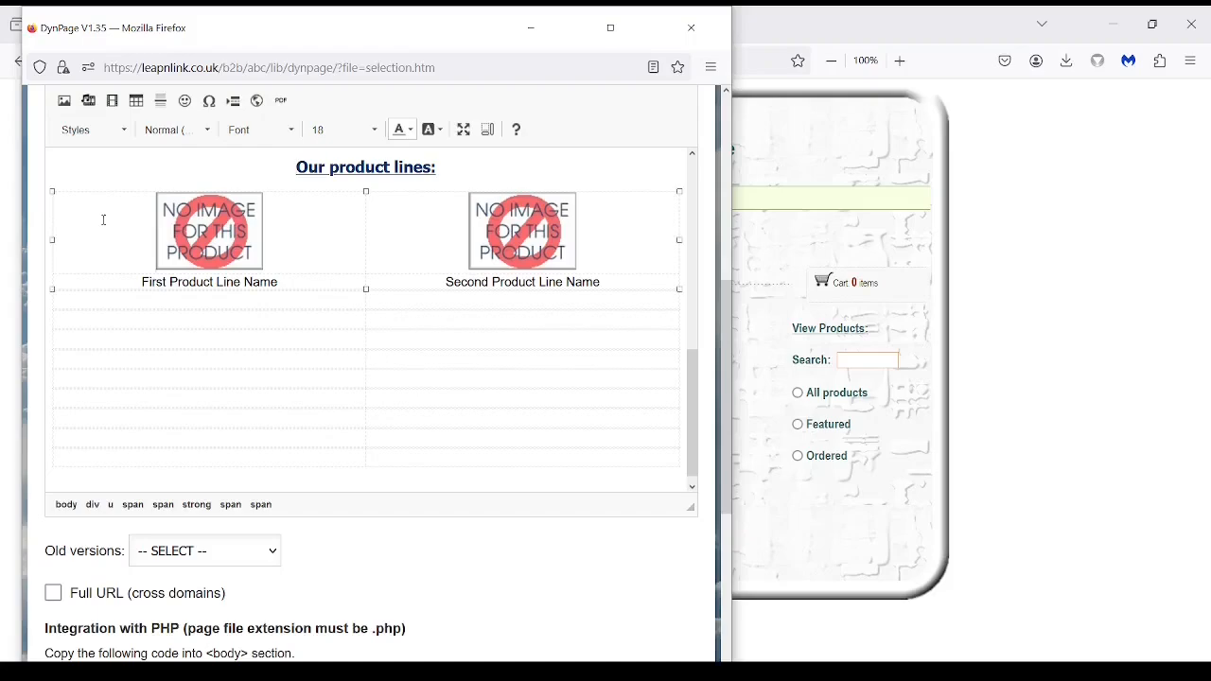
pyautogui.keyDown('shift'); pyautogui.click(646, 284); pyautogui.keyUp('shift')
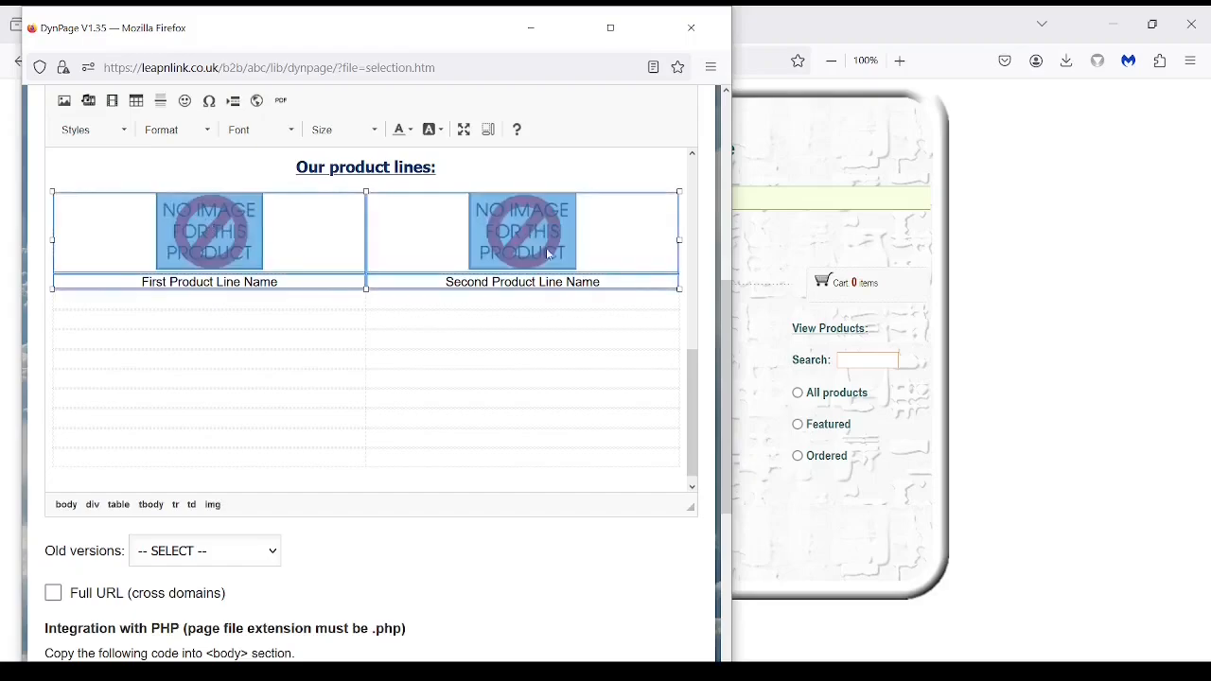
pyautogui.rightClick(328, 224)
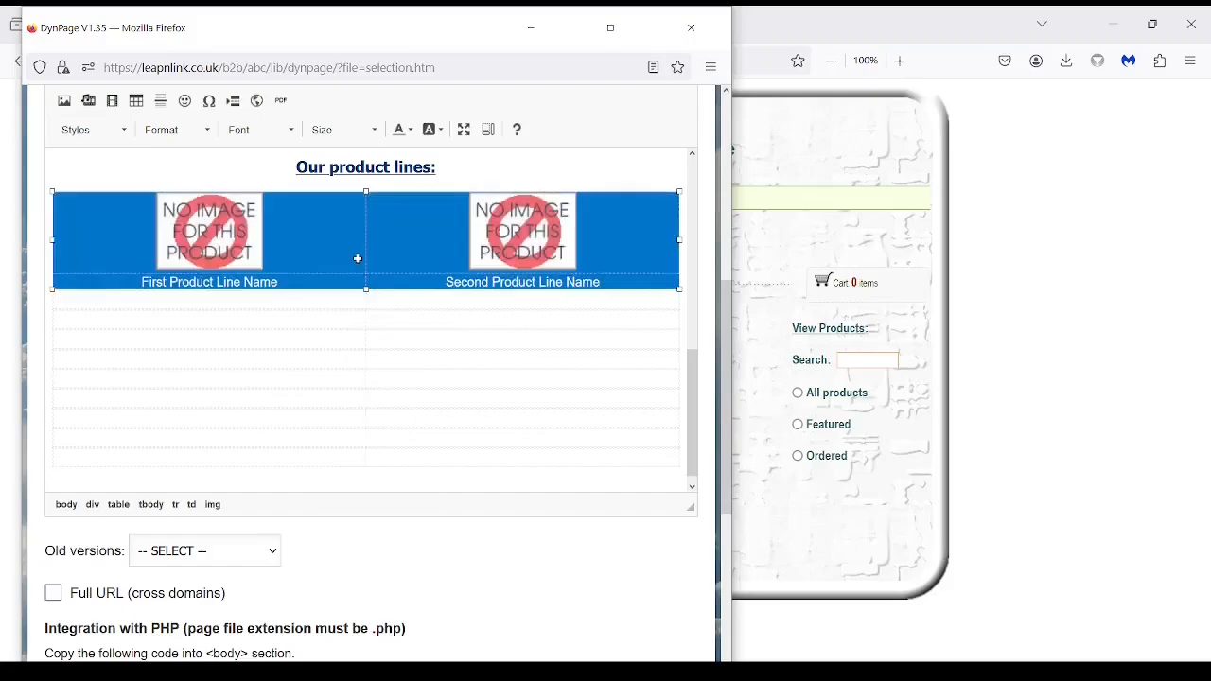
pyautogui.click(356, 262)
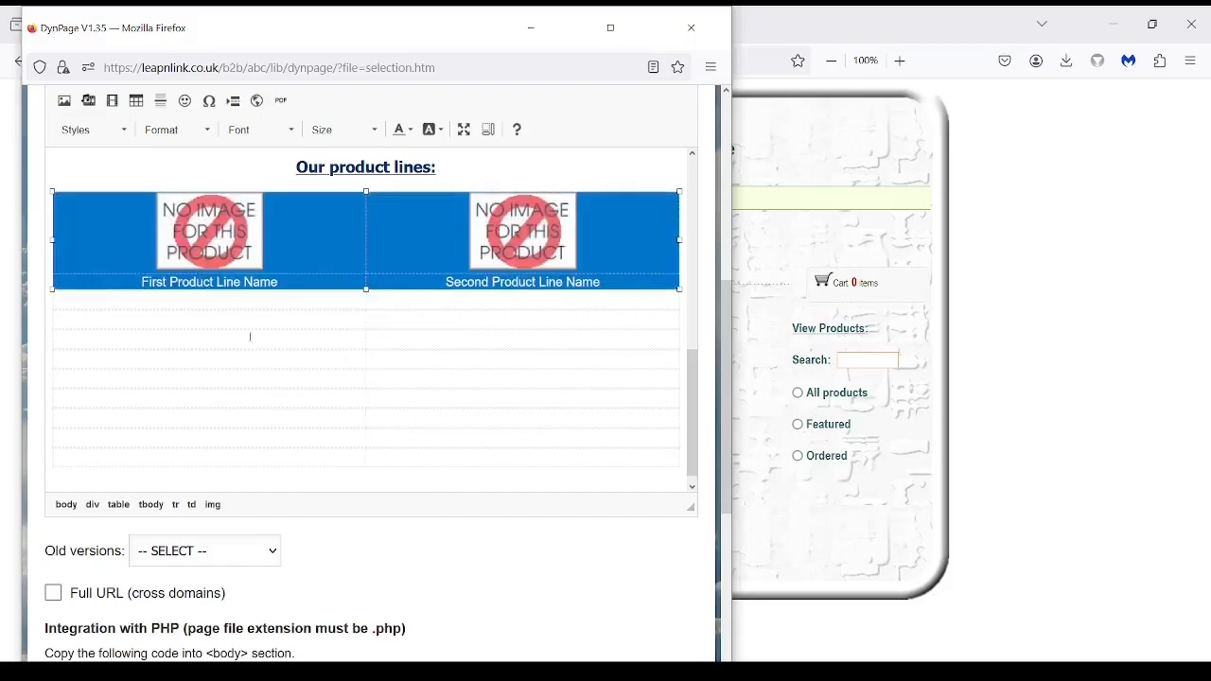
# Paste the copied product row into the empty row below.
pyautogui.click(97, 319)
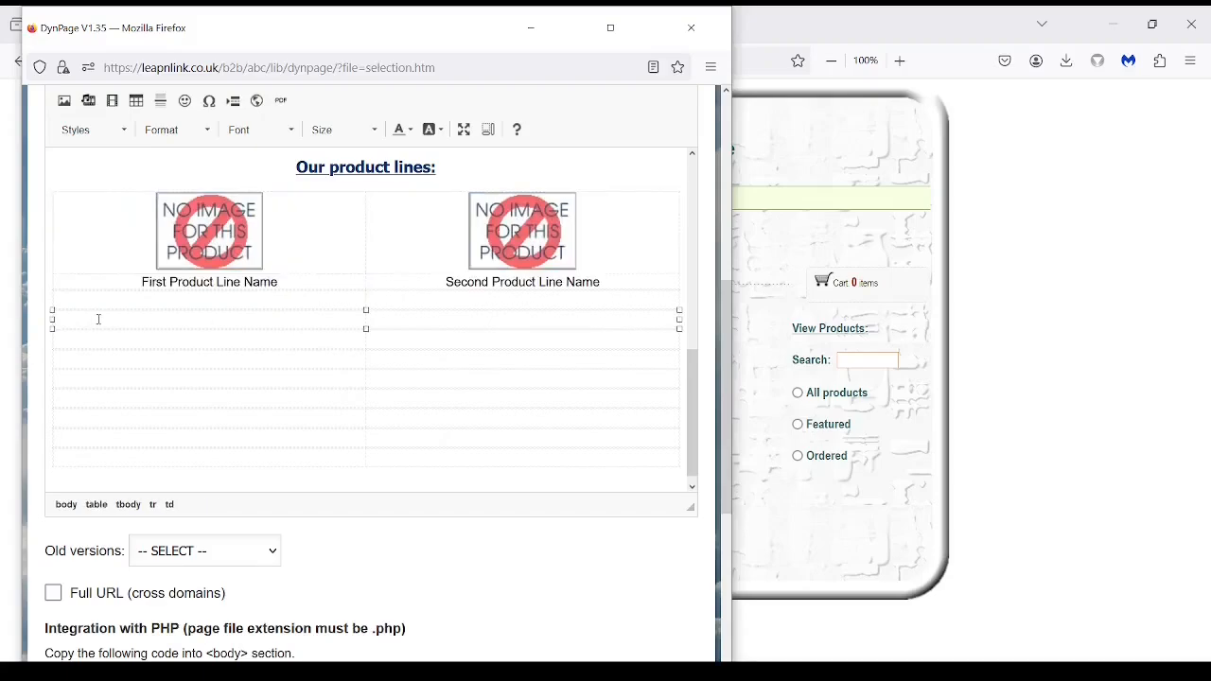
pyautogui.rightClick(98, 320)
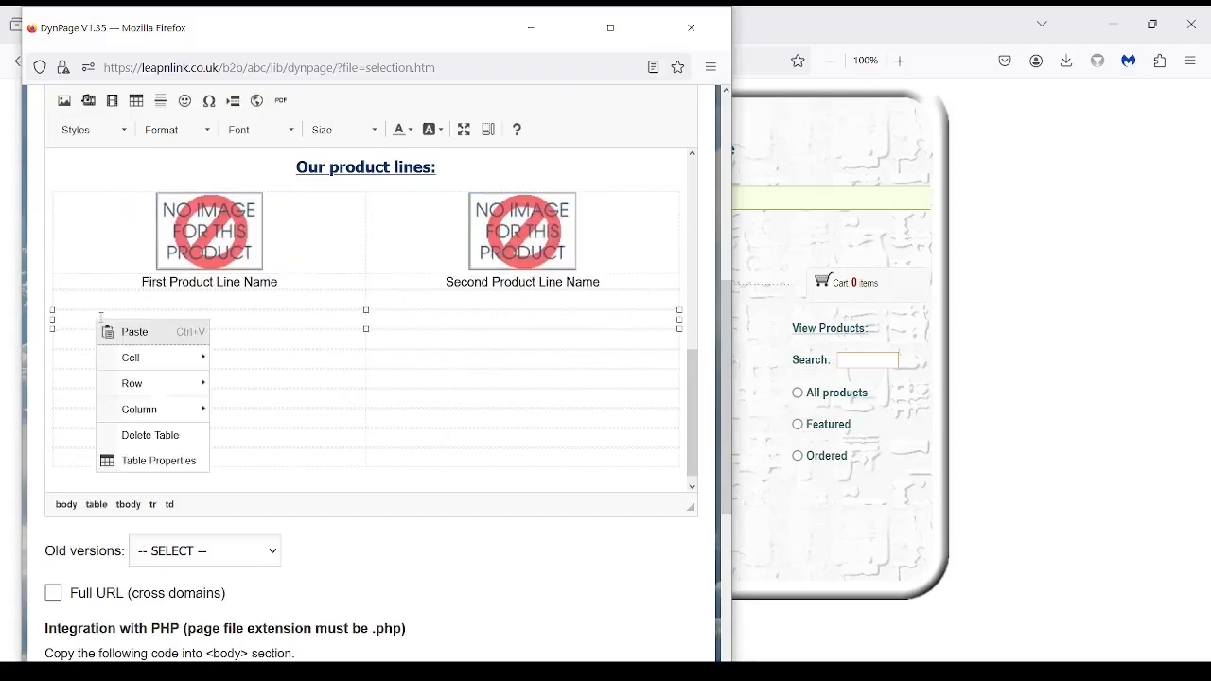
pyautogui.click(168, 335)
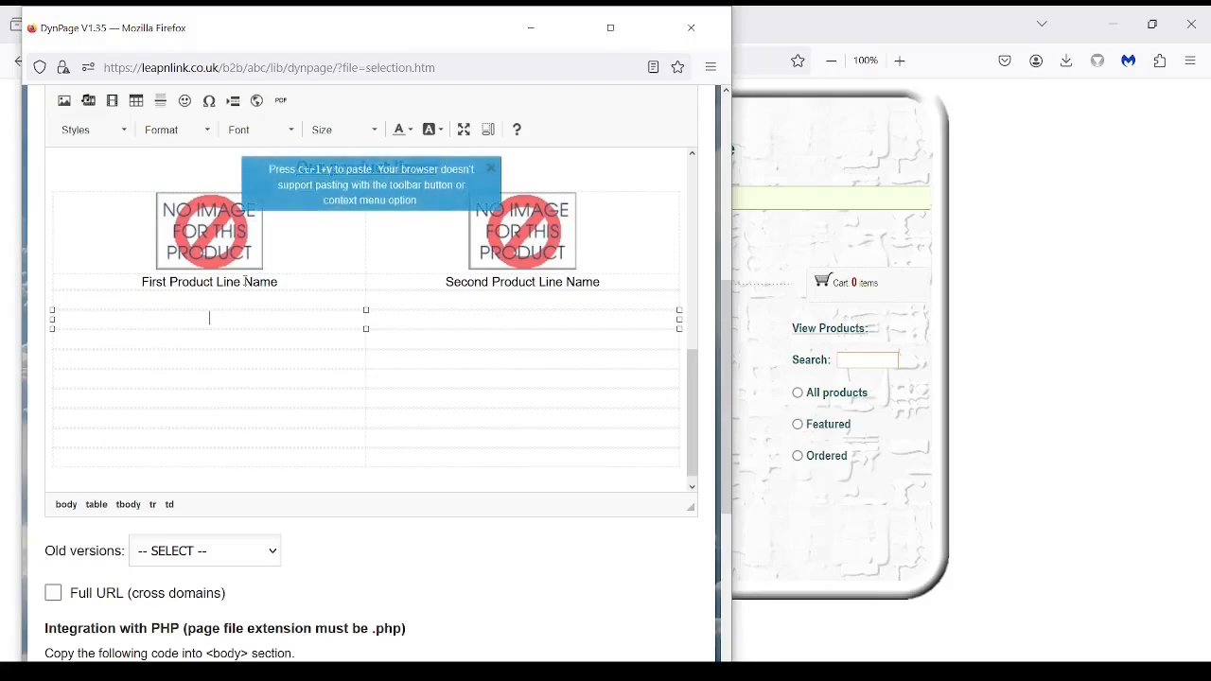
pyautogui.hotkey('ctrl', 'v')
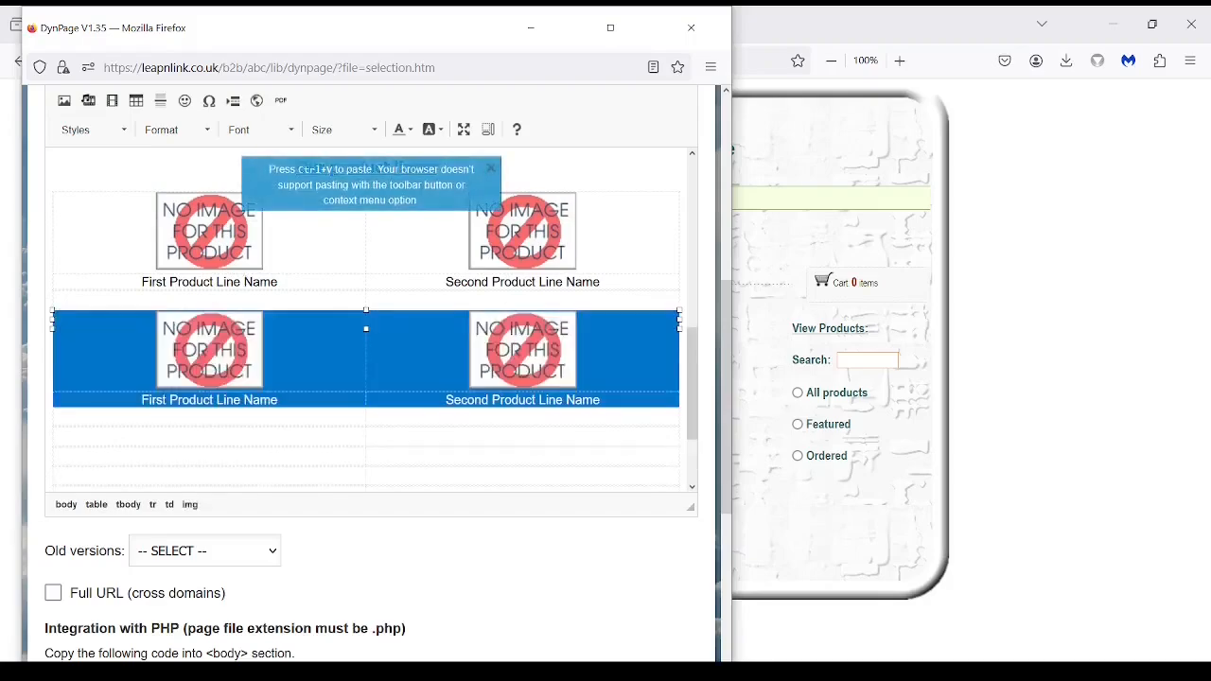
# Paste another copy into the next empty row, giving three product rows.
pyautogui.scroll(-2, 364, 425)
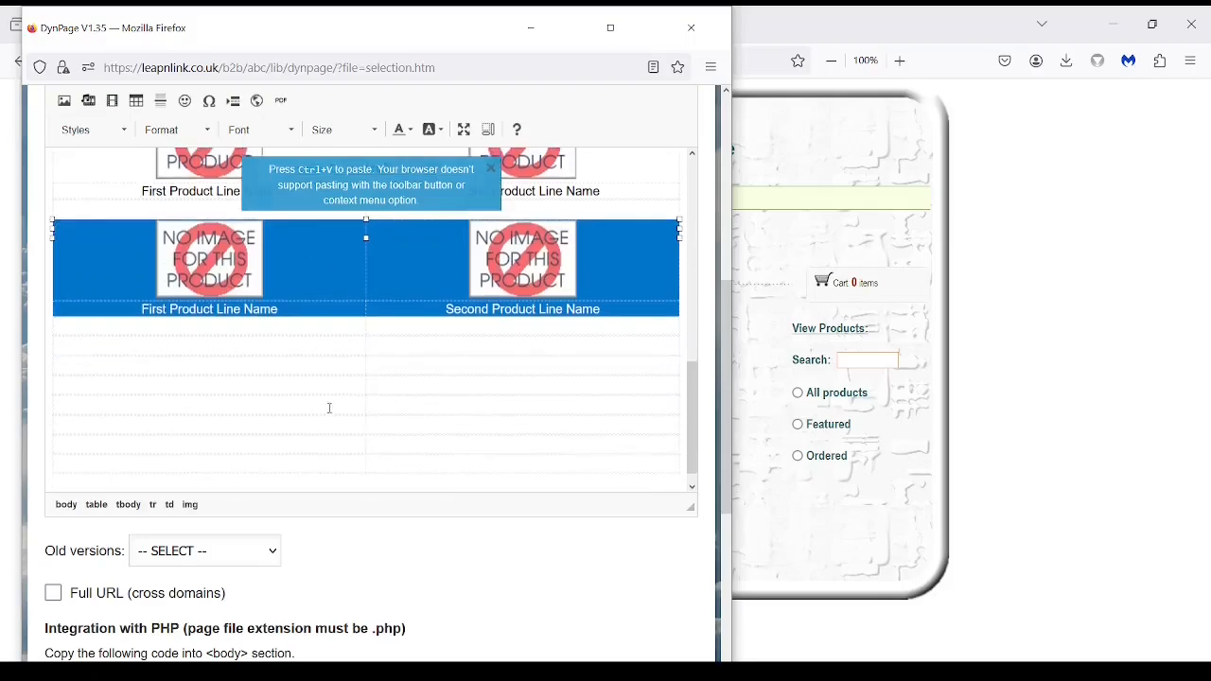
pyautogui.click(142, 346)
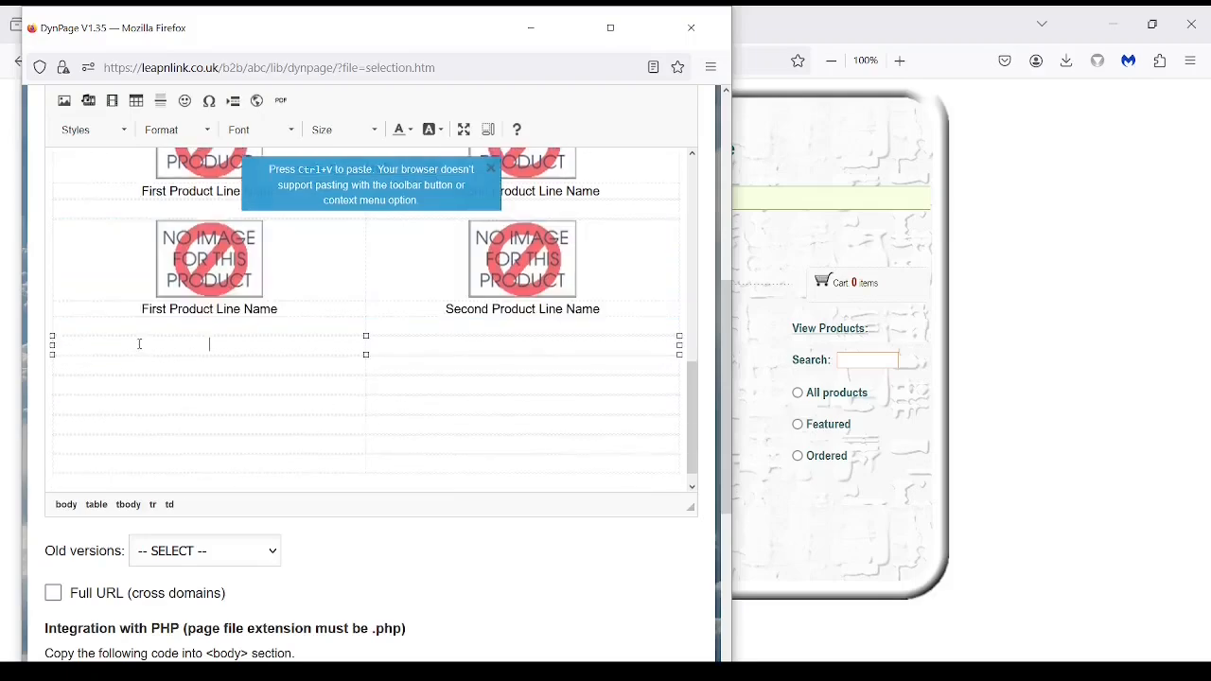
pyautogui.hotkey('ctrl', 'v')
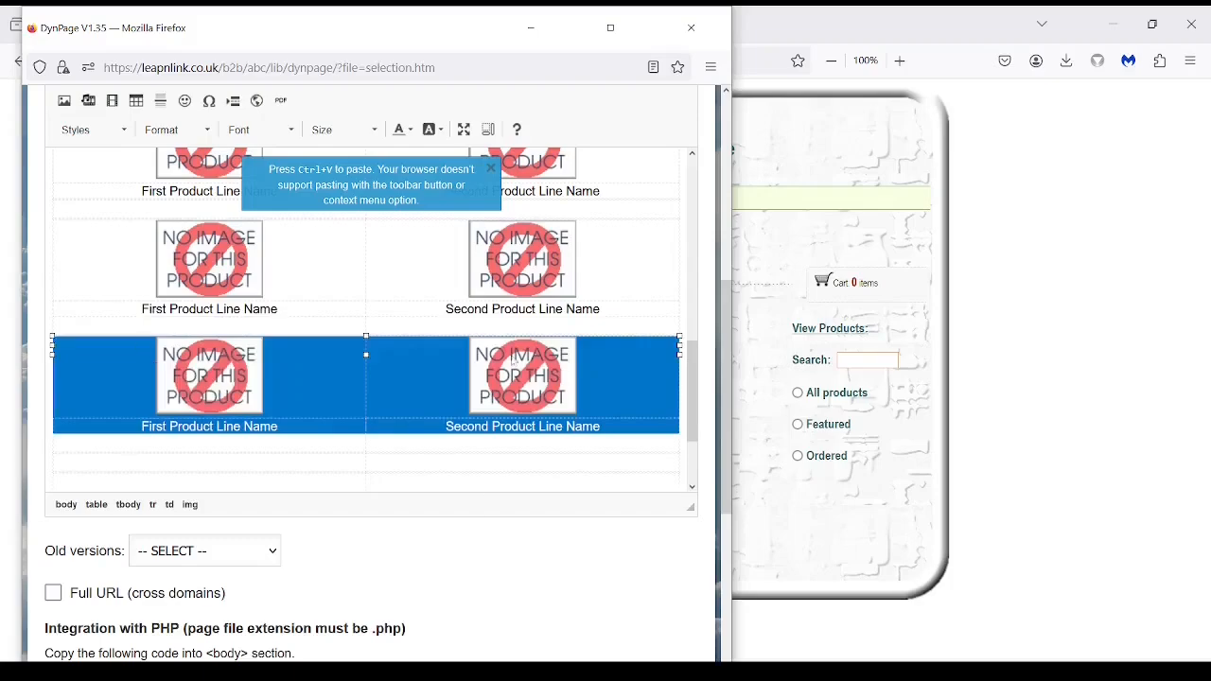
pyautogui.moveTo(689, 374)
pyautogui.mouseDown()
pyautogui.moveTo(689, 279)
pyautogui.moveTo(684, 363)
pyautogui.mouseUp()
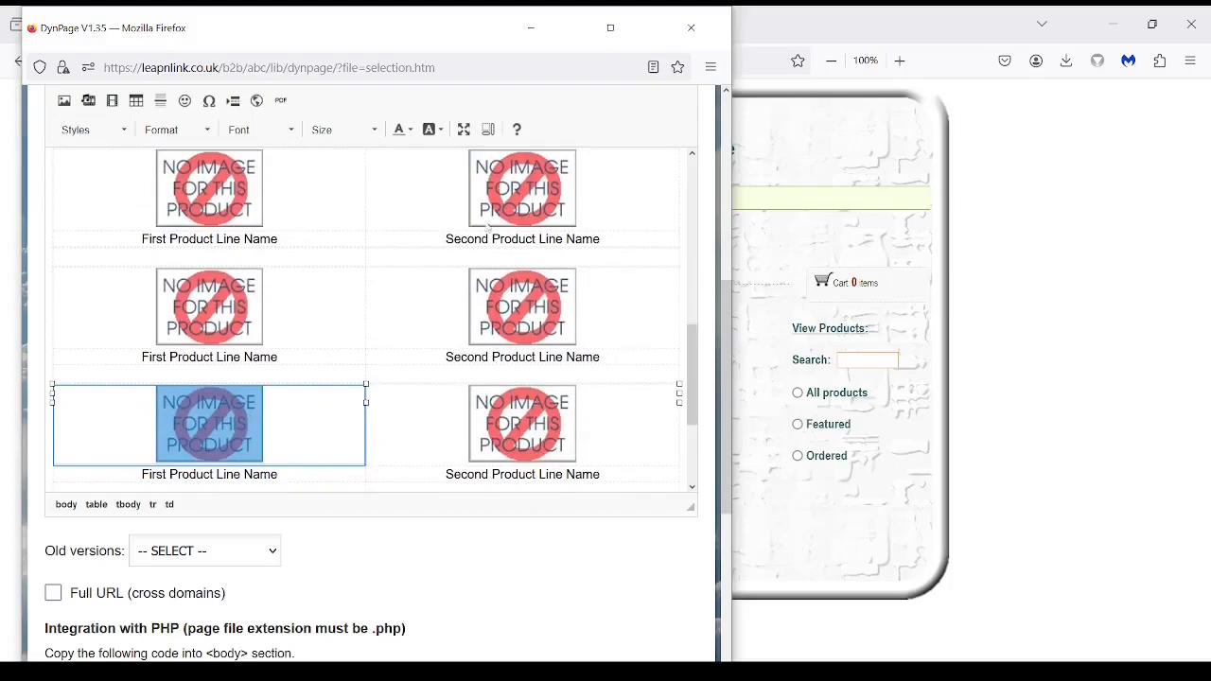
pyautogui.moveTo(688, 359); pyautogui.dragTo(688, 408)
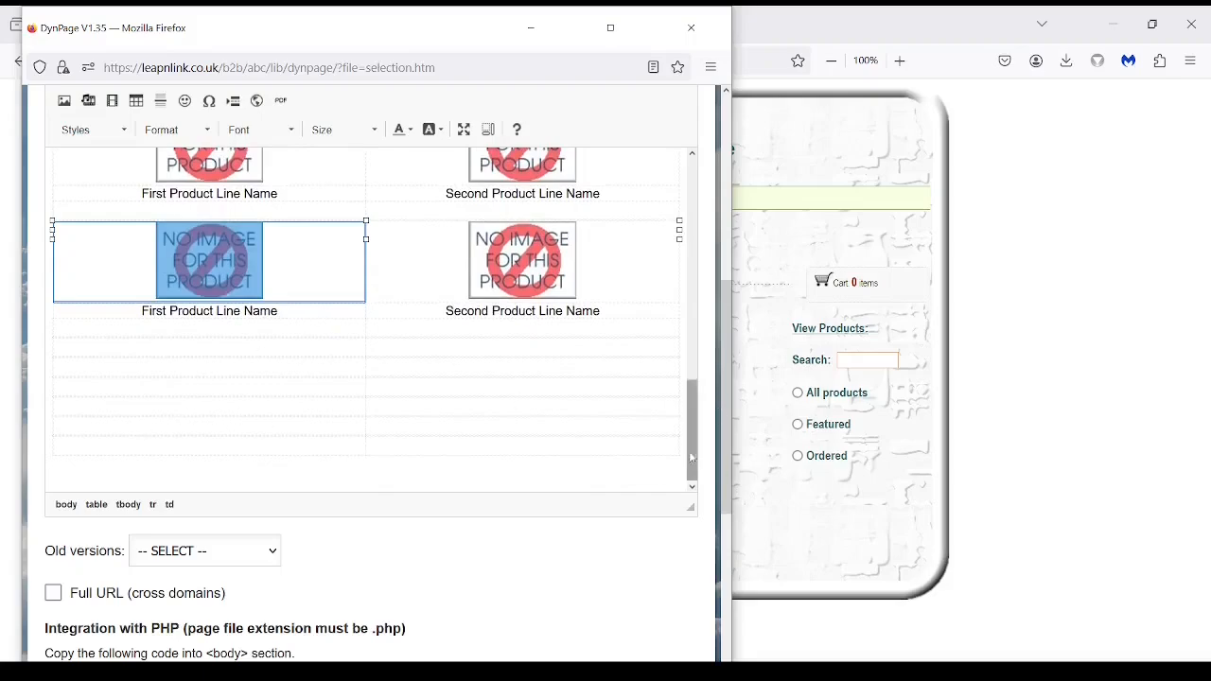
pyautogui.moveTo(688, 441); pyautogui.dragTo(688, 371)
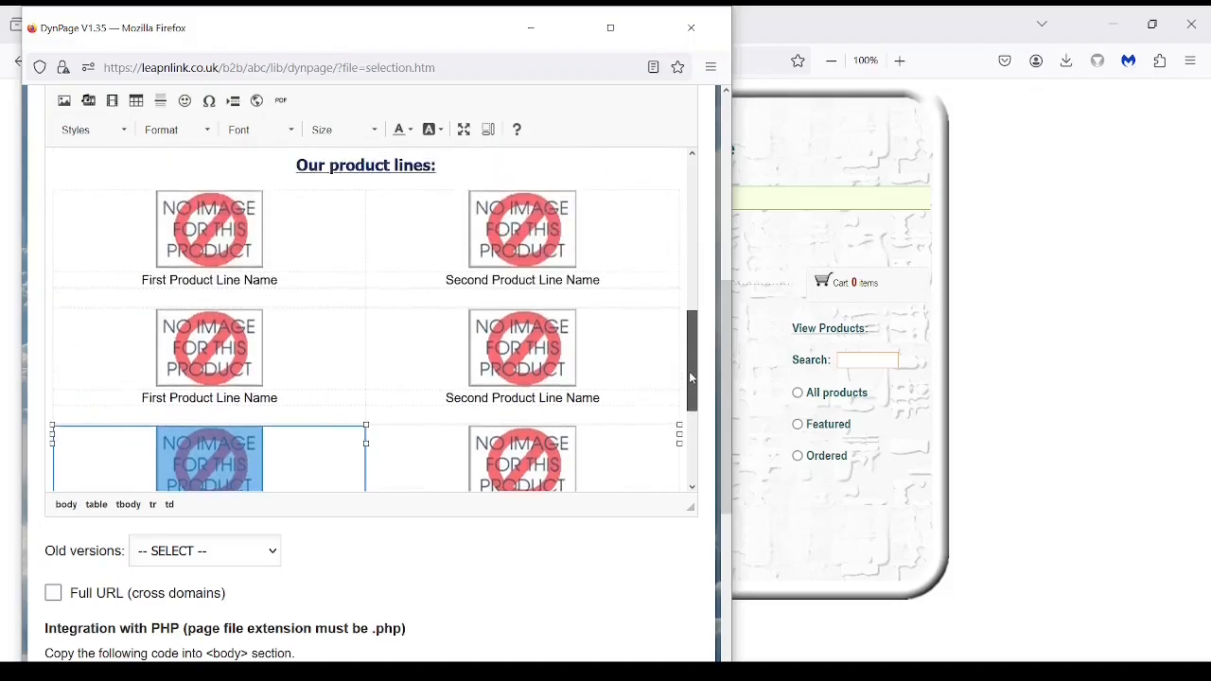